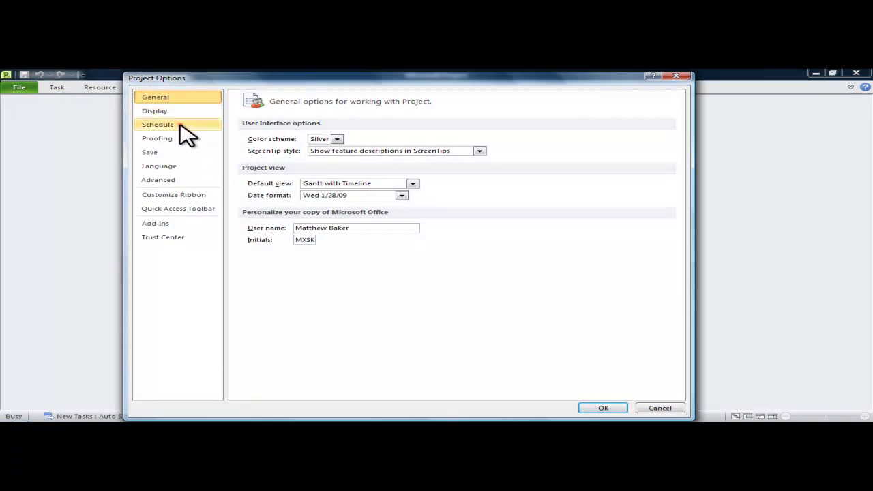
# - Review the Display, Schedule and Advanced project options, down to the earned value and calculation settings
pyautogui.click(182, 129)
pyautogui.click(179, 112)
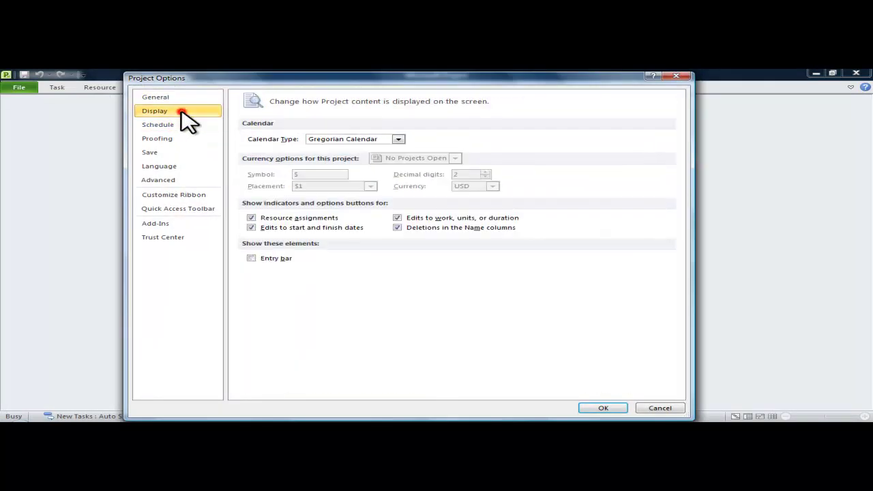
pyautogui.click(180, 126)
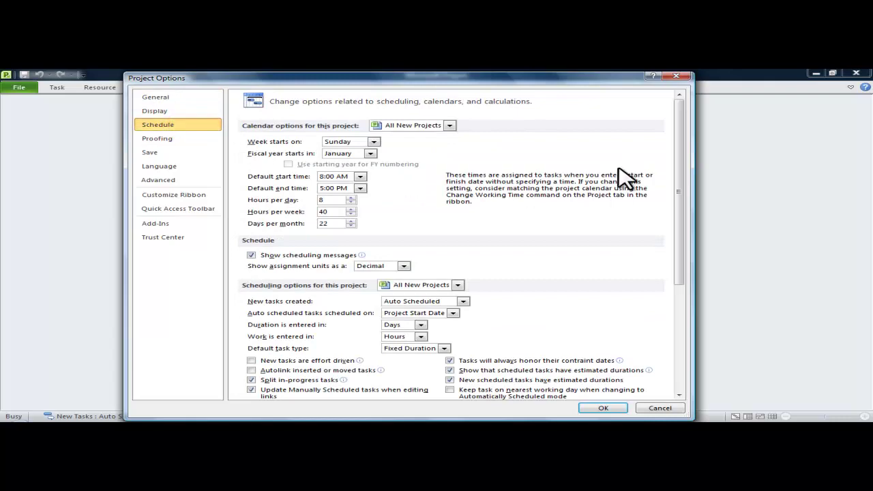
pyautogui.moveTo(675, 154); pyautogui.dragTo(710, 247)
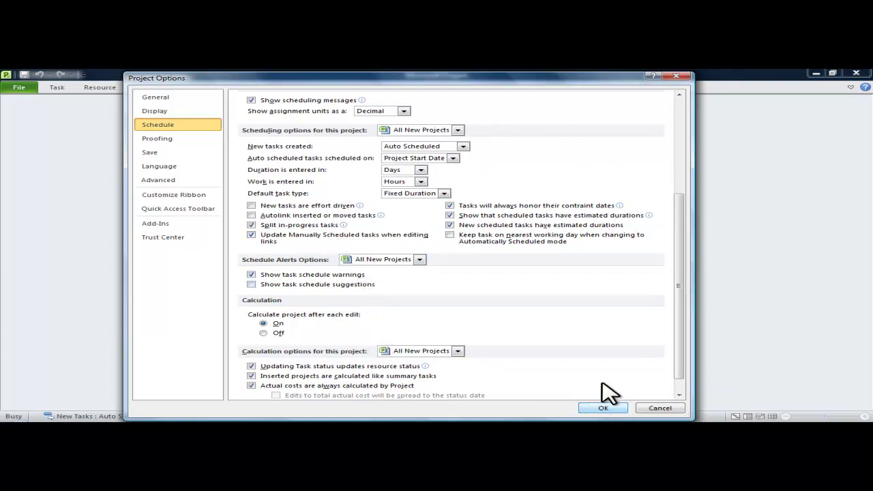
pyautogui.click(164, 185)
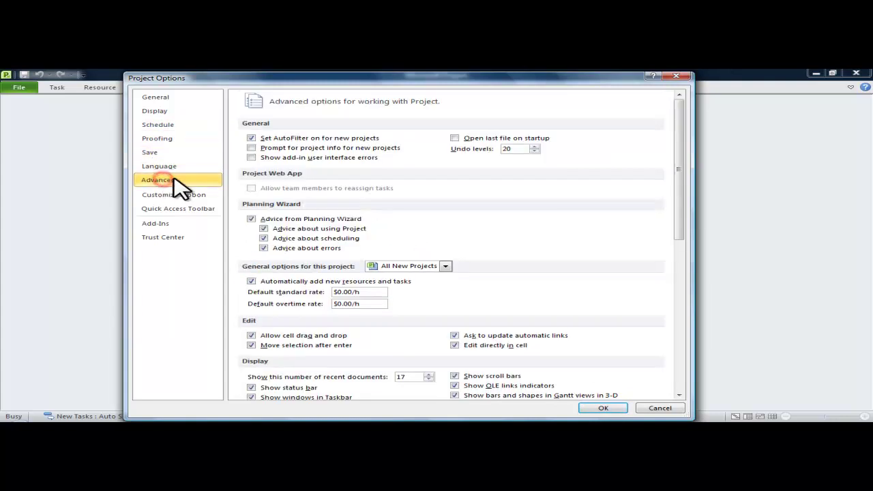
pyautogui.moveTo(682, 180); pyautogui.dragTo(685, 234)
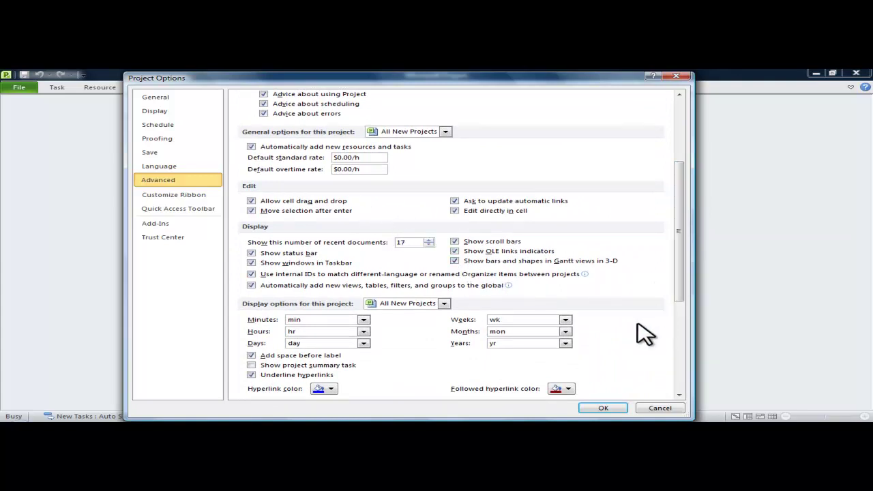
pyautogui.scroll(-3, 643, 333)
pyautogui.scroll(-3, 637, 326)
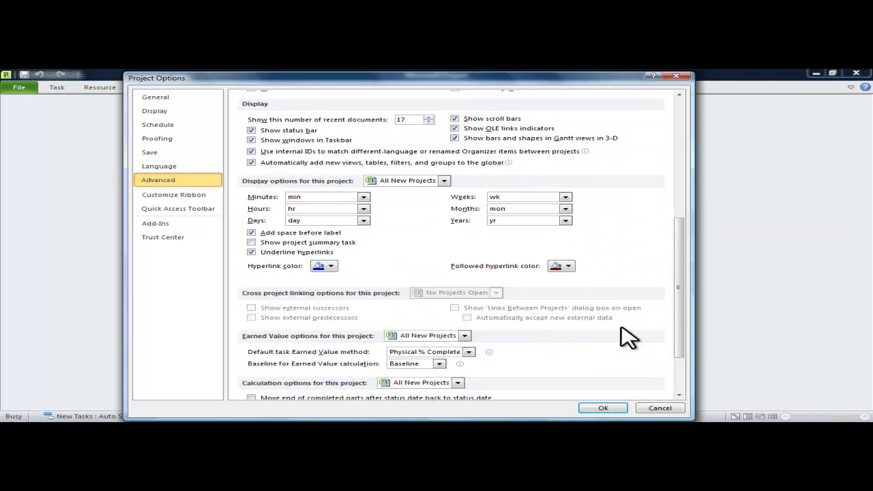
pyautogui.scroll(-3, 627, 336)
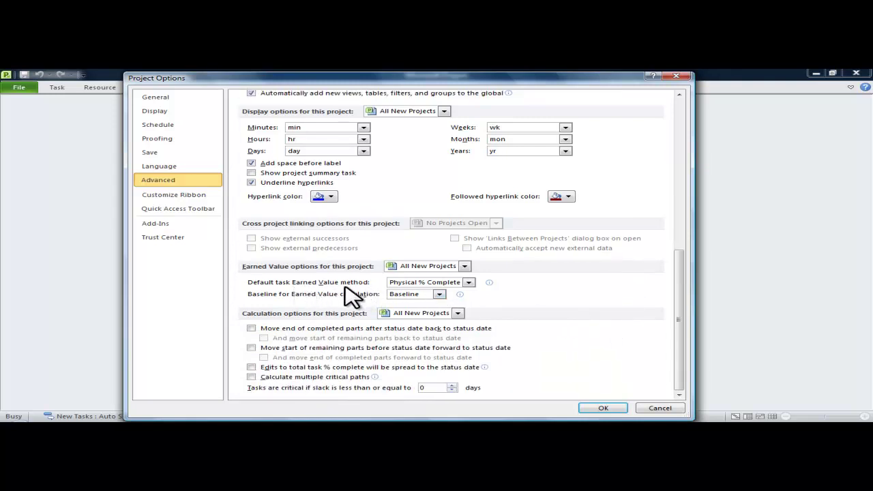
# - Keep Physical % Complete as the default task earned value method and Baseline for its calculation, and accept the project options
pyautogui.click(468, 282)
pyautogui.click(468, 282)
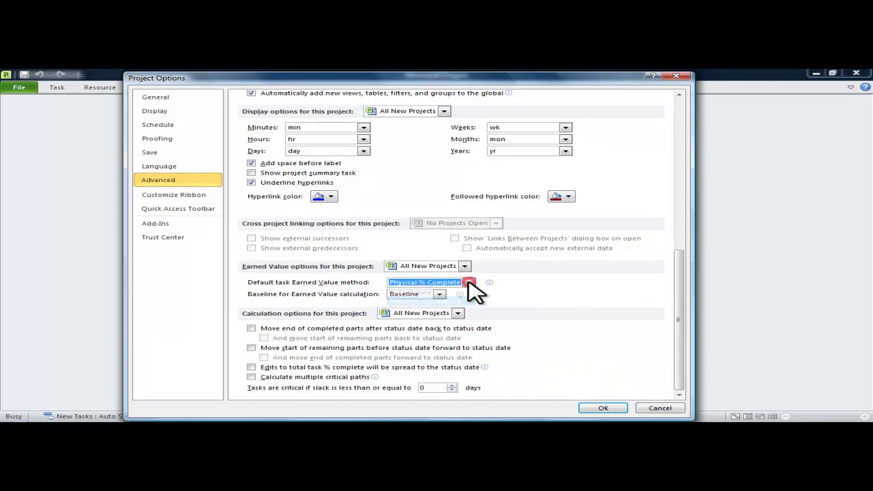
pyautogui.click(440, 294)
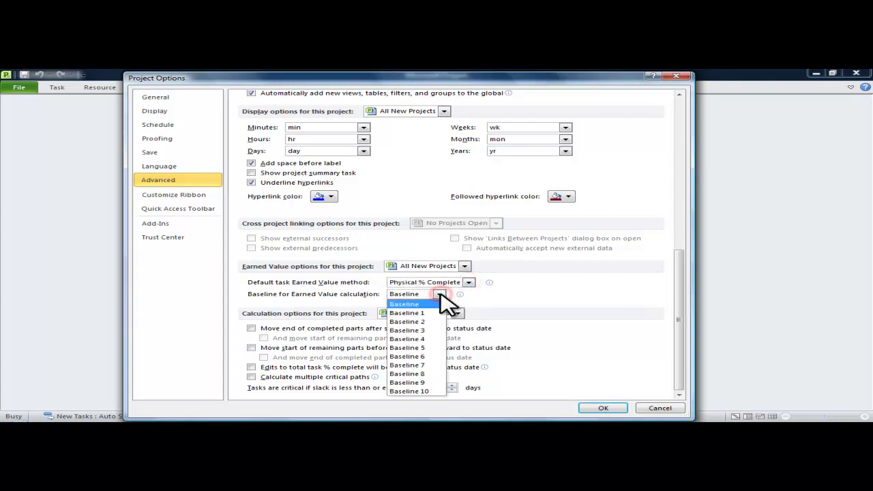
pyautogui.click(439, 295)
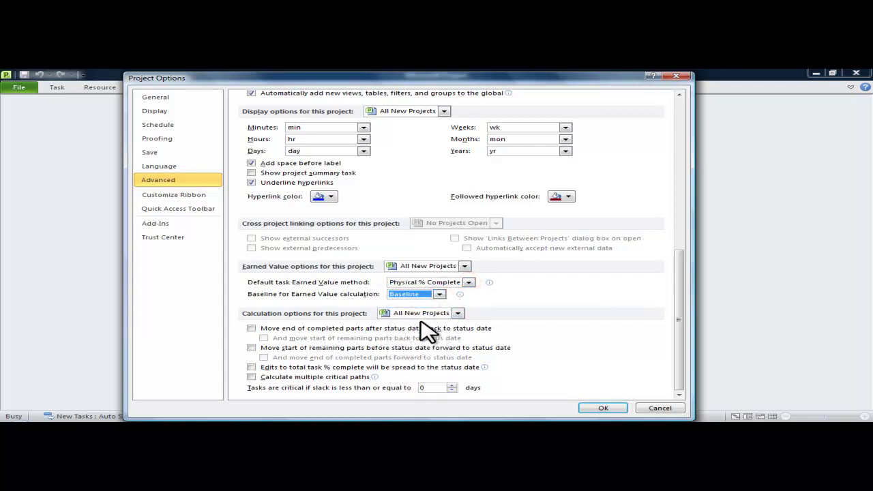
pyautogui.click(603, 408)
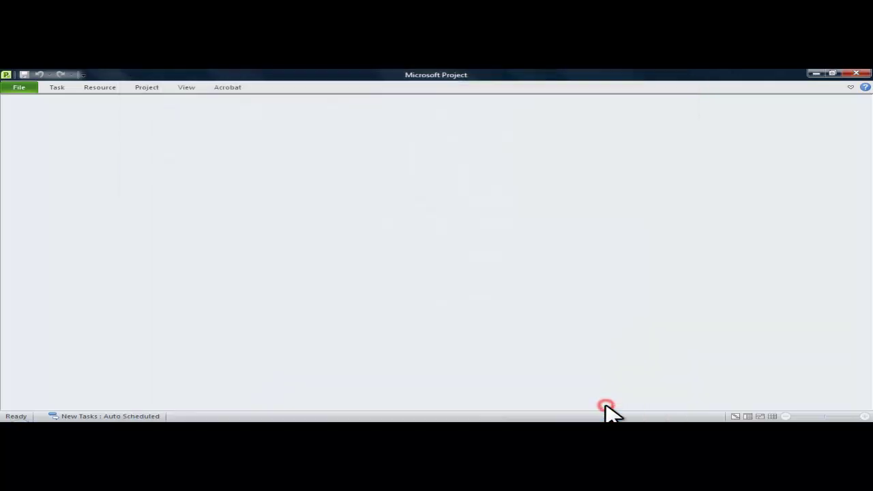
# - Create a new project from the Blank project template
pyautogui.click(30, 89)
pyautogui.click(35, 219)
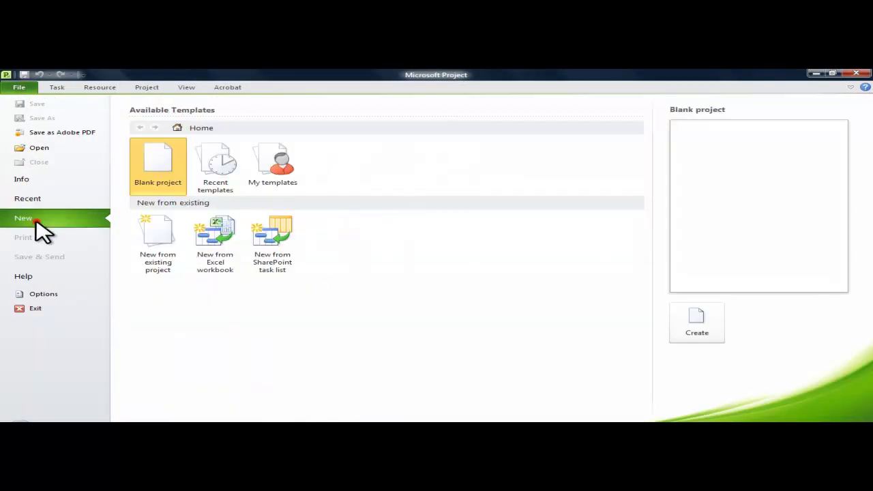
pyautogui.click(157, 170)
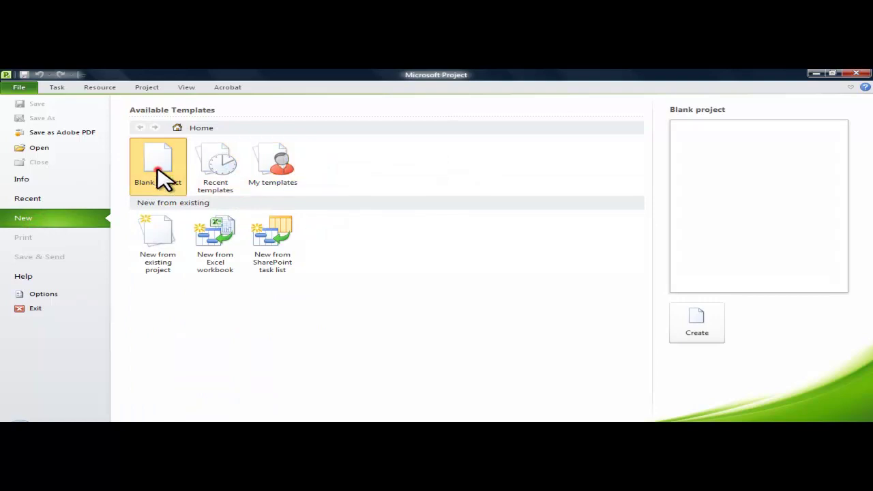
pyautogui.doubleClick(157, 170)
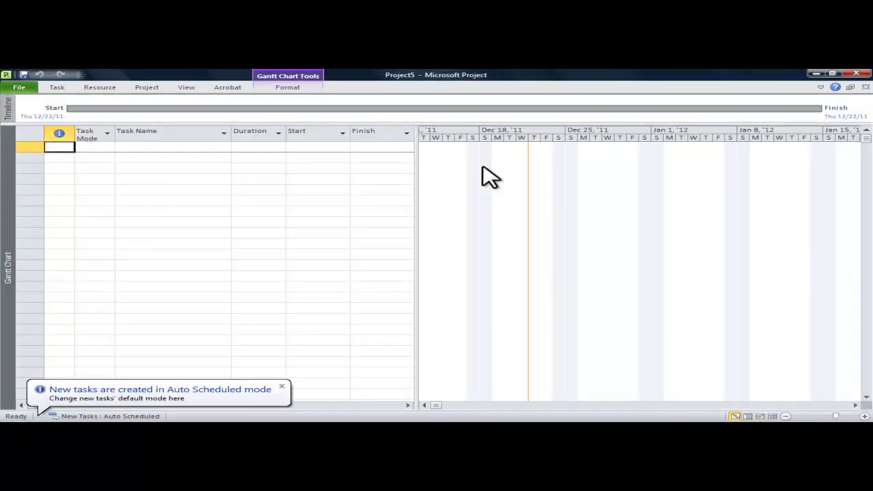
# - Set the Gantt timescale's middle tier to Years with its labels aligned to Center
pyautogui.doubleClick(553, 133)
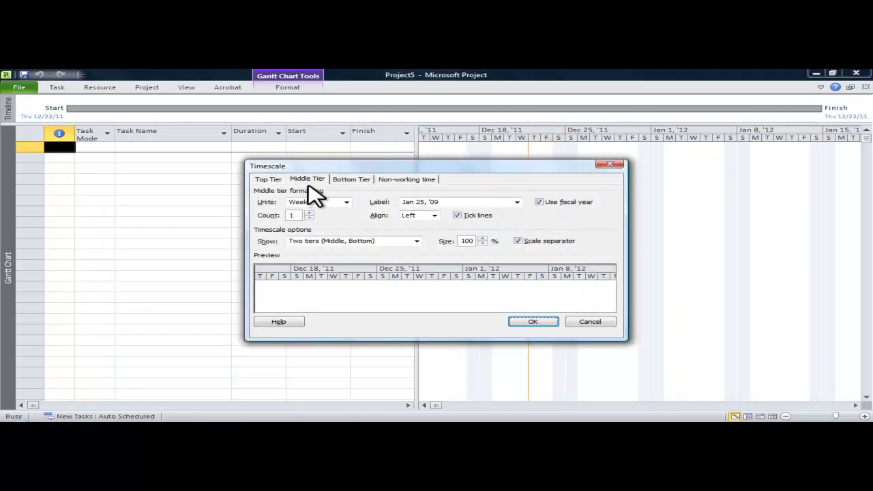
pyautogui.click(346, 203)
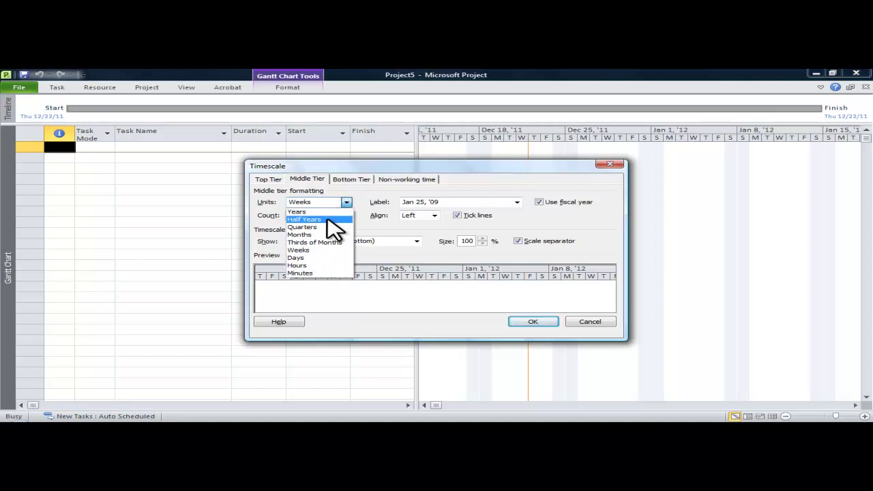
pyautogui.click(332, 211)
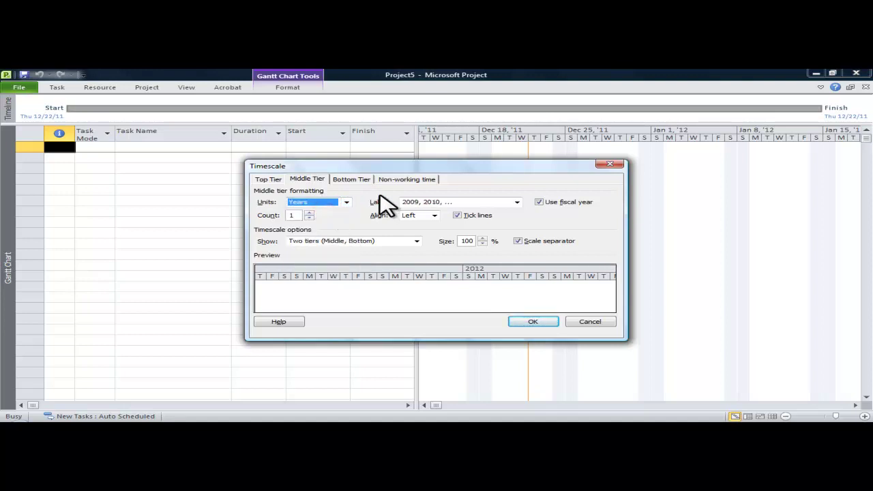
pyautogui.click(435, 215)
pyautogui.click(423, 232)
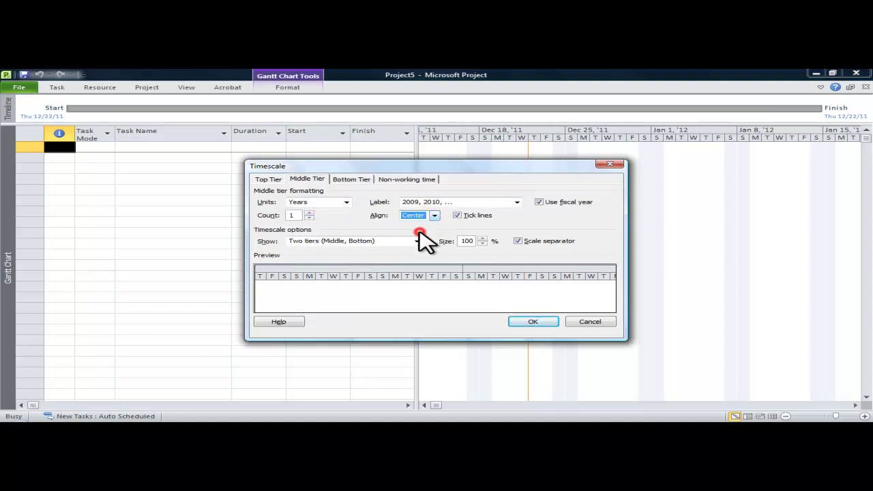
# - Set the timescale's bottom tier units to Months and apply the timescale settings
pyautogui.click(352, 179)
pyautogui.click(347, 202)
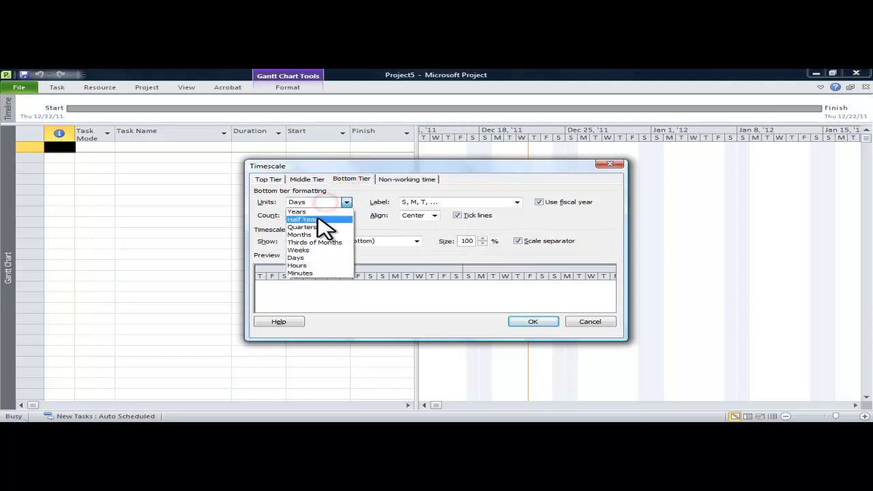
pyautogui.click(310, 235)
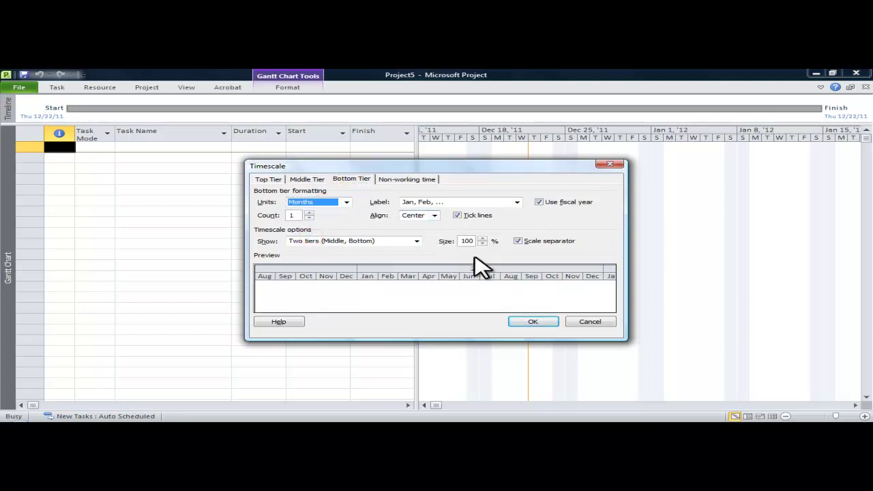
pyautogui.click(536, 322)
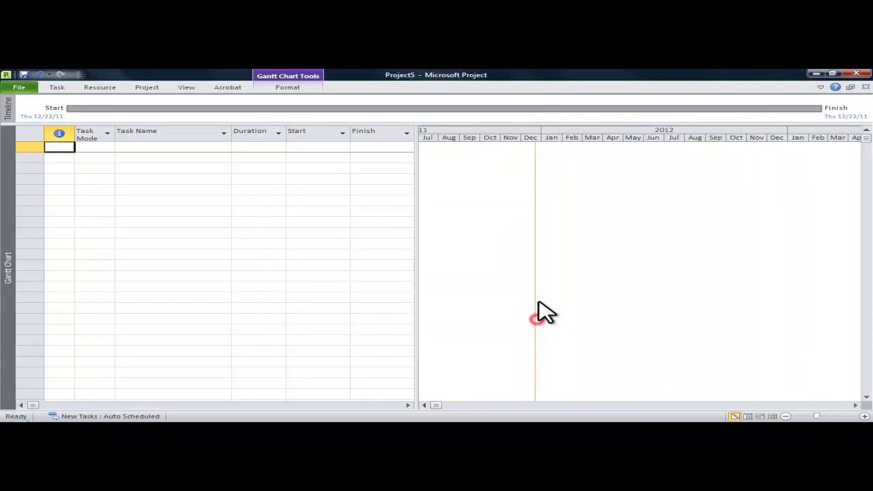
# - Format the Gantt Rows gridlines with a dotted line type in the automatic color
pyautogui.rightClick(468, 171)
pyautogui.click(511, 176)
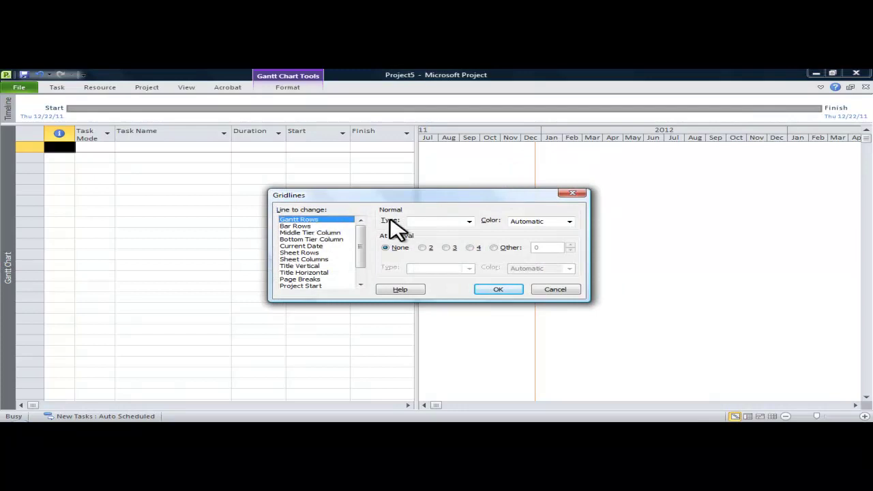
pyautogui.click(469, 222)
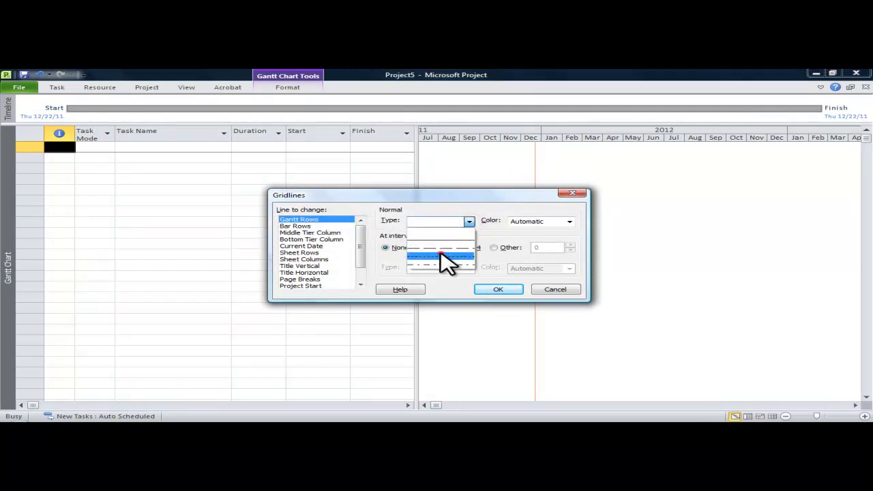
pyautogui.click(446, 257)
pyautogui.click(570, 222)
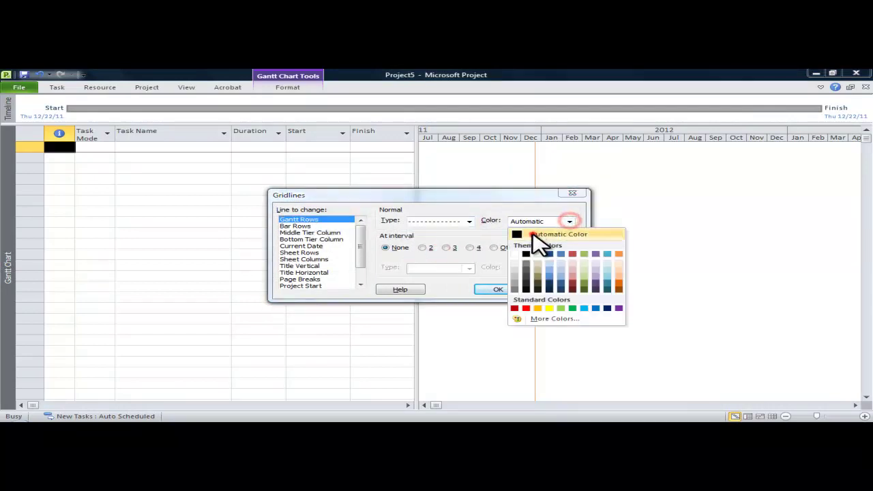
pyautogui.click(524, 234)
pyautogui.click(498, 289)
# - Set the Middle Tier Column gridlines of the Gantt chart to the automatic color
pyautogui.rightClick(475, 221)
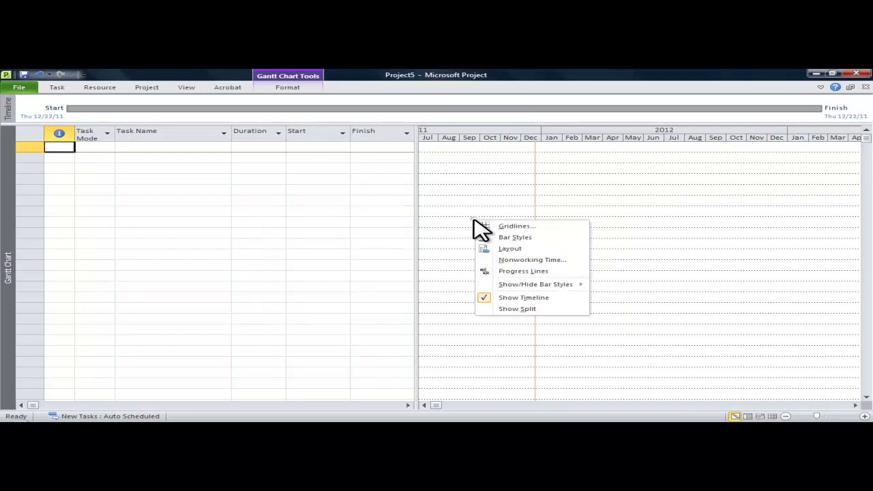
pyautogui.click(515, 229)
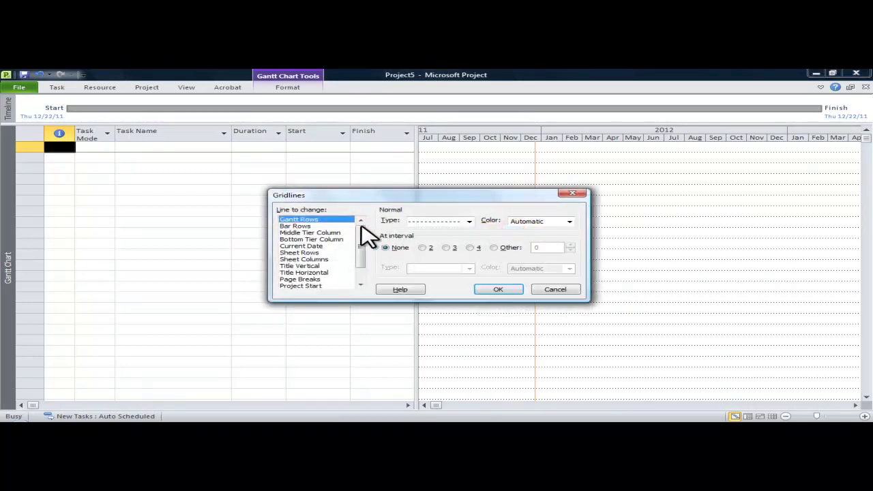
pyautogui.click(326, 232)
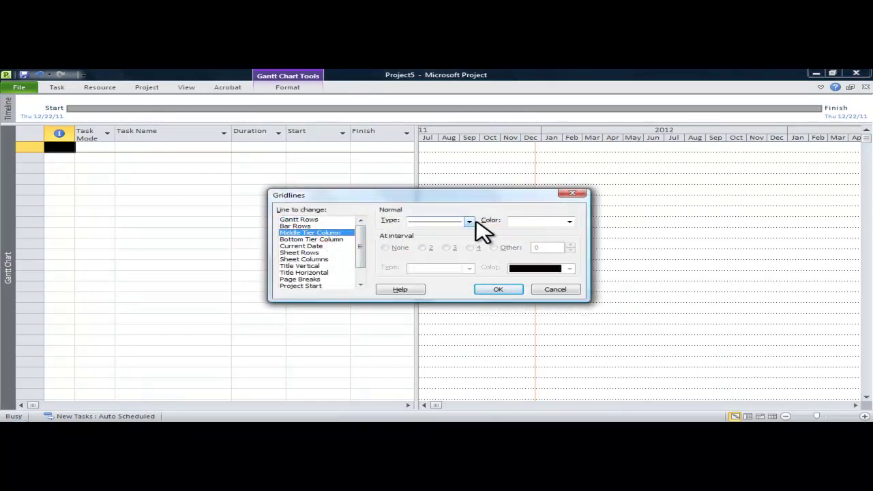
pyautogui.click(515, 222)
pyautogui.click(517, 234)
pyautogui.click(498, 289)
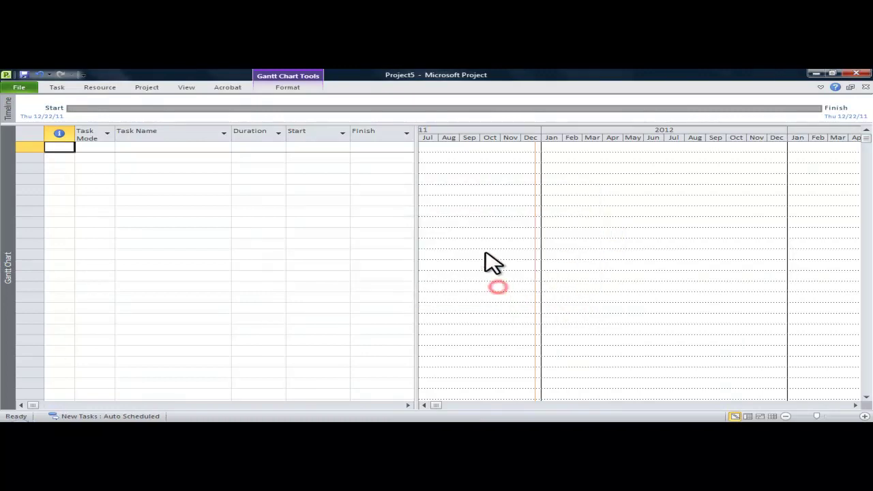
# - Give the Bottom Tier Column gridlines of the Gantt chart a dotted line type
pyautogui.rightClick(467, 229)
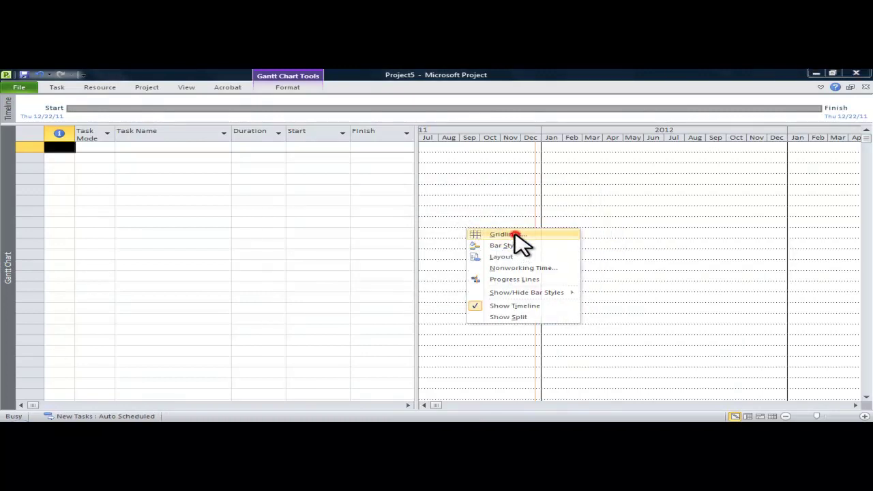
pyautogui.click(510, 234)
pyautogui.click(309, 240)
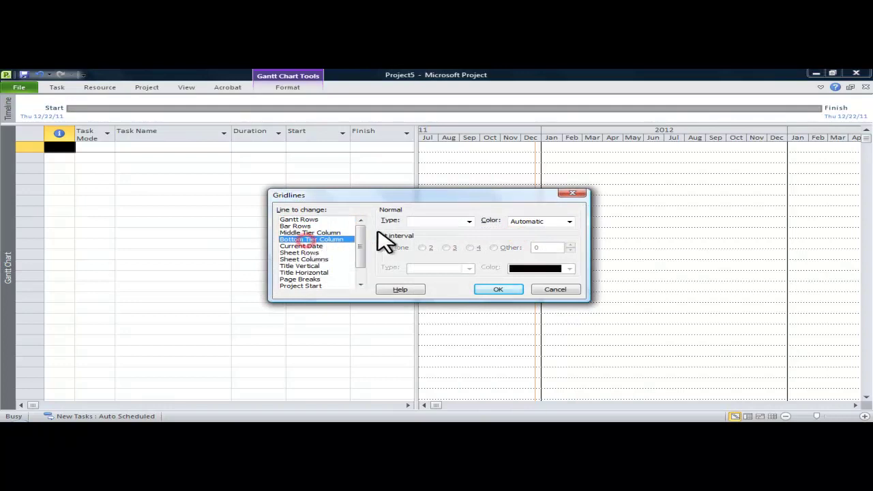
pyautogui.click(469, 222)
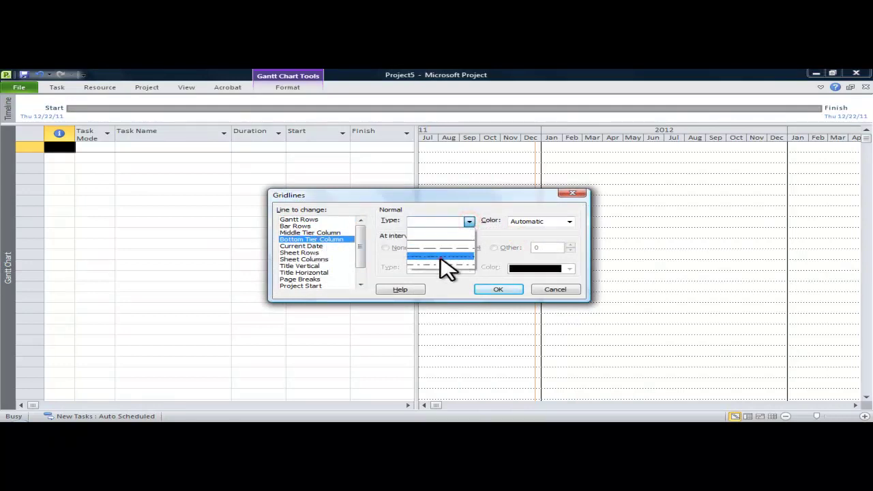
pyautogui.click(441, 258)
pyautogui.click(503, 291)
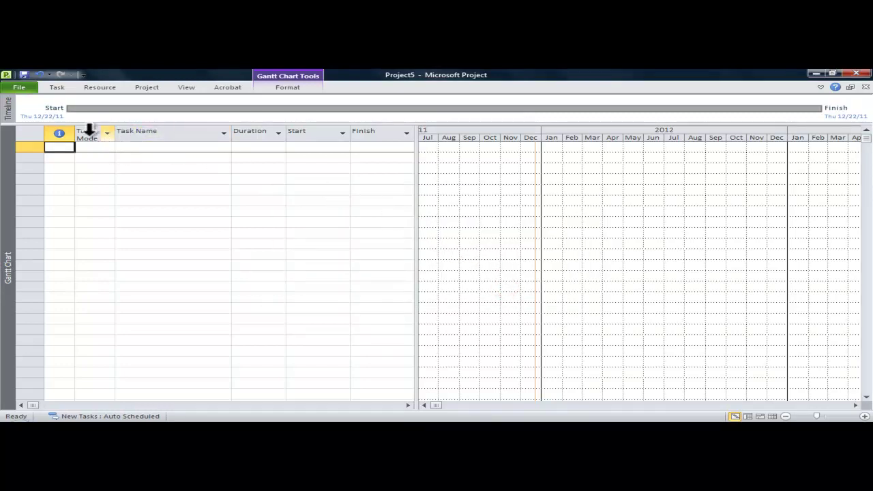
# - Hide the Task Mode column in the task table
pyautogui.rightClick(86, 128)
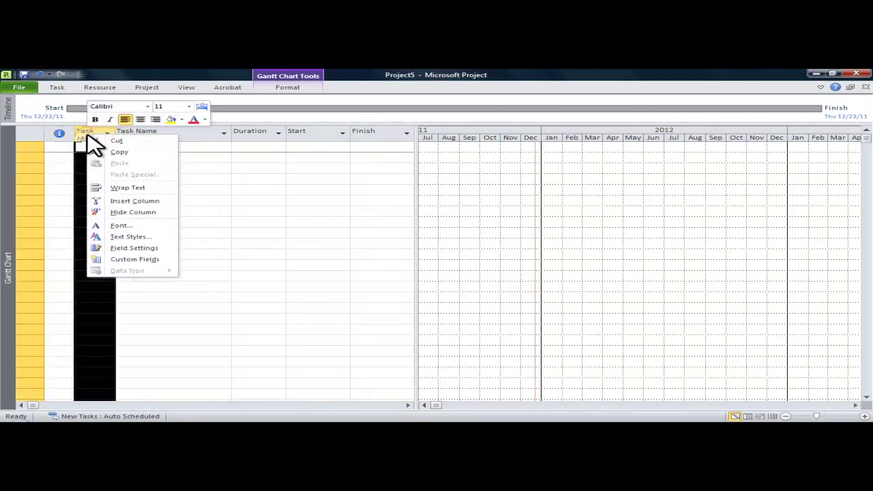
pyautogui.click(140, 212)
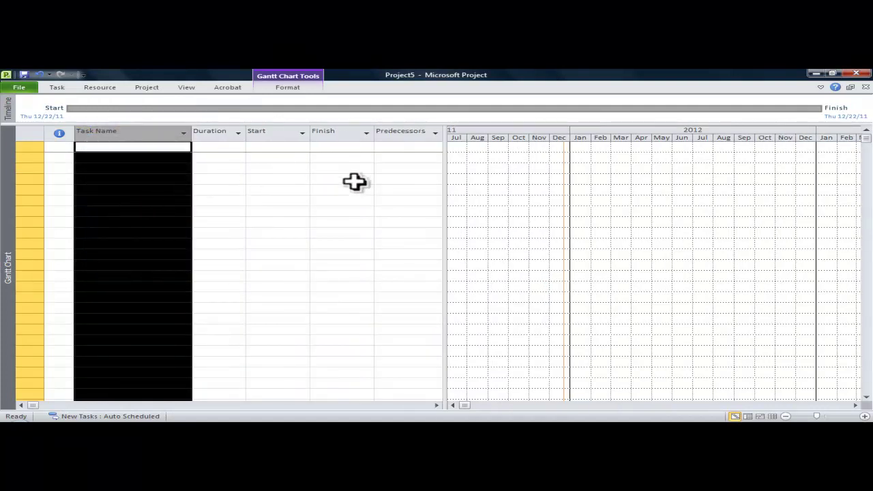
# - Widen the task table pane and add a Successors column after Predecessors
pyautogui.moveTo(446, 196); pyautogui.dragTo(577, 198)
pyautogui.doubleClick(492, 131)
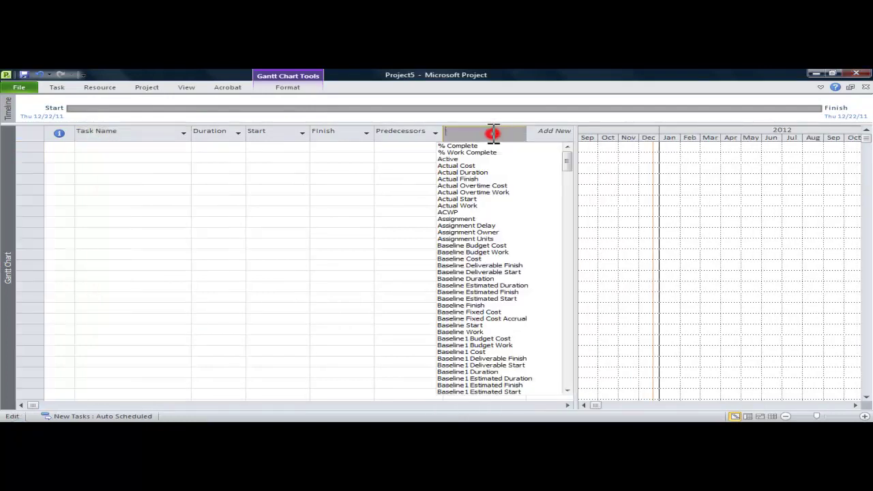
pyautogui.write('successors')
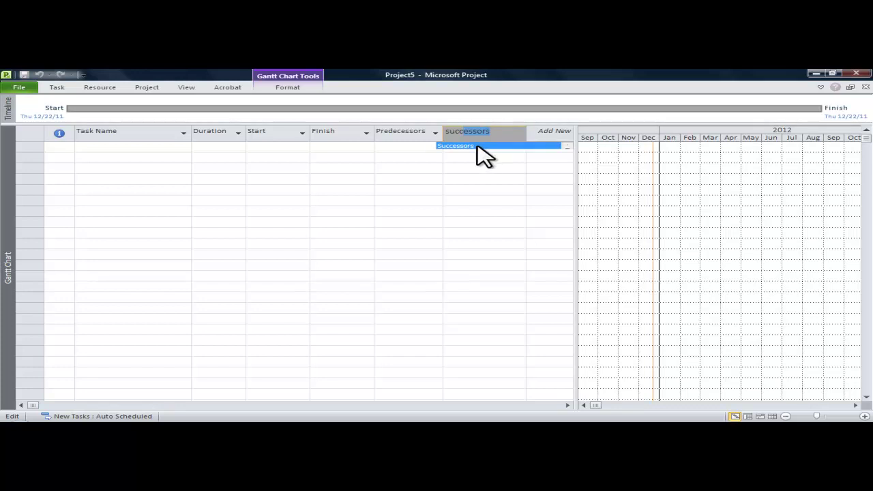
pyautogui.click(476, 145)
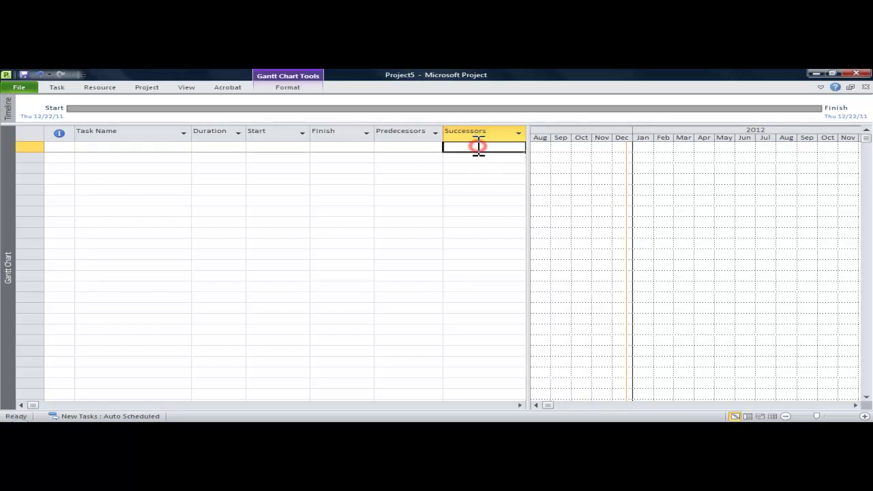
# - Extend the table pane and narrow the Predecessors and Successors columns to about 40 pixels each
pyautogui.moveTo(530, 164); pyautogui.dragTo(566, 160)
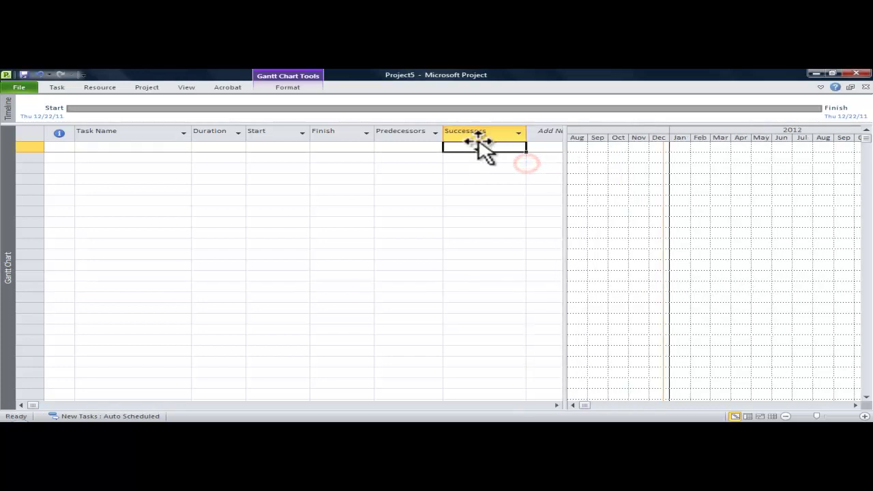
pyautogui.moveTo(444, 136); pyautogui.dragTo(409, 134)
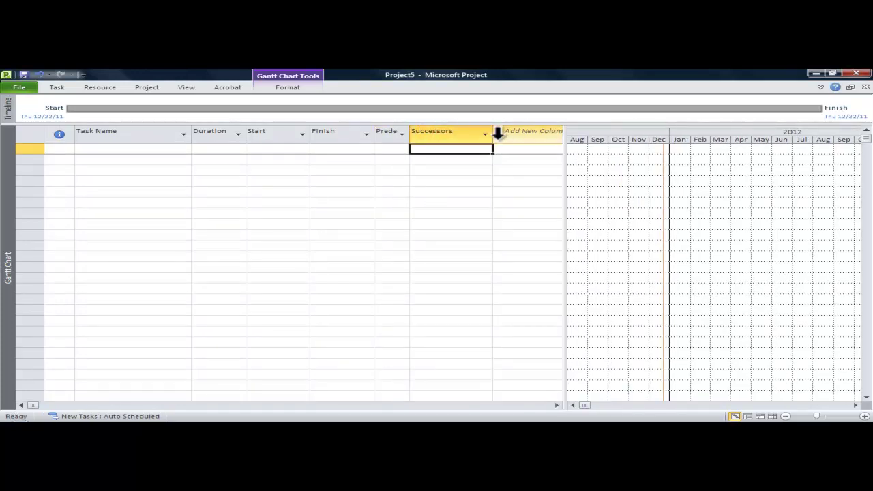
pyautogui.moveTo(492, 136); pyautogui.dragTo(447, 140)
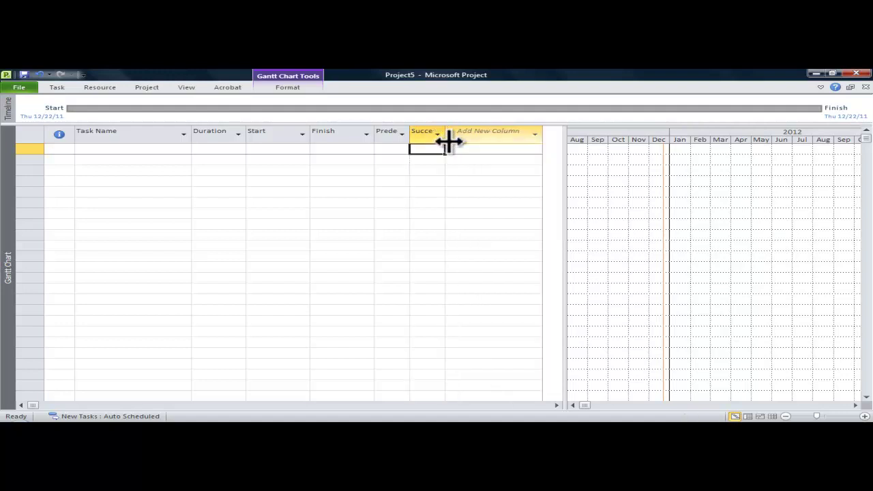
# - Add a Task Calendar column after Successors and narrow it so its heading wraps onto two lines
pyautogui.click(493, 133)
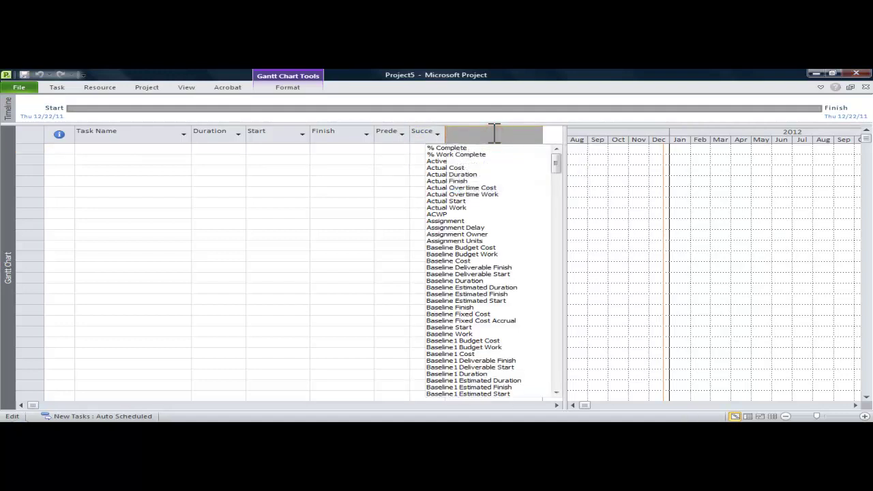
pyautogui.moveTo(557, 162); pyautogui.dragTo(579, 366)
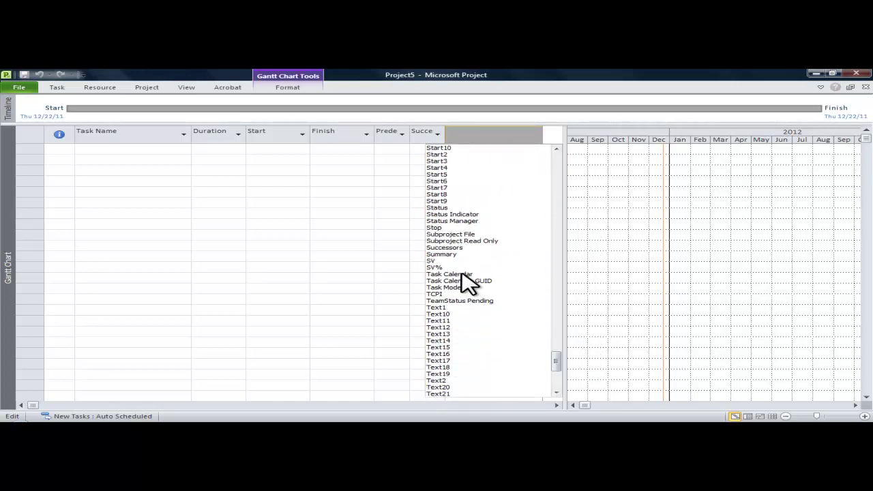
pyautogui.click(468, 279)
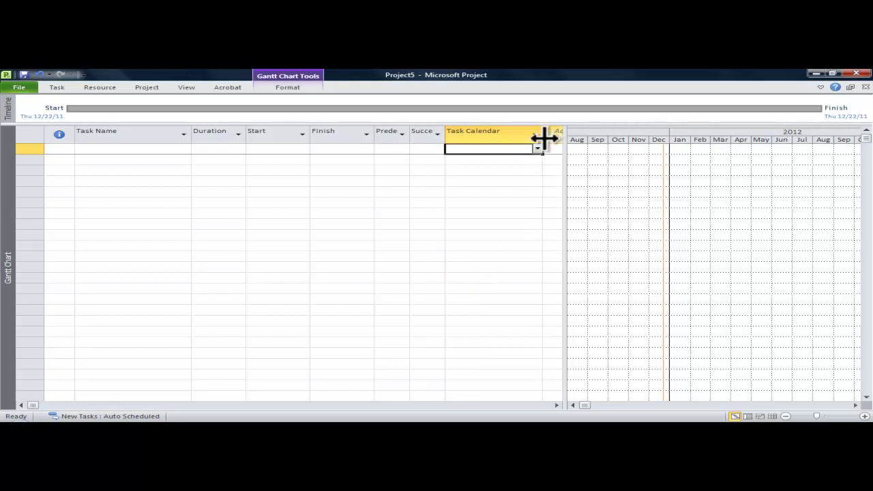
pyautogui.moveTo(543, 139); pyautogui.dragTo(505, 141)
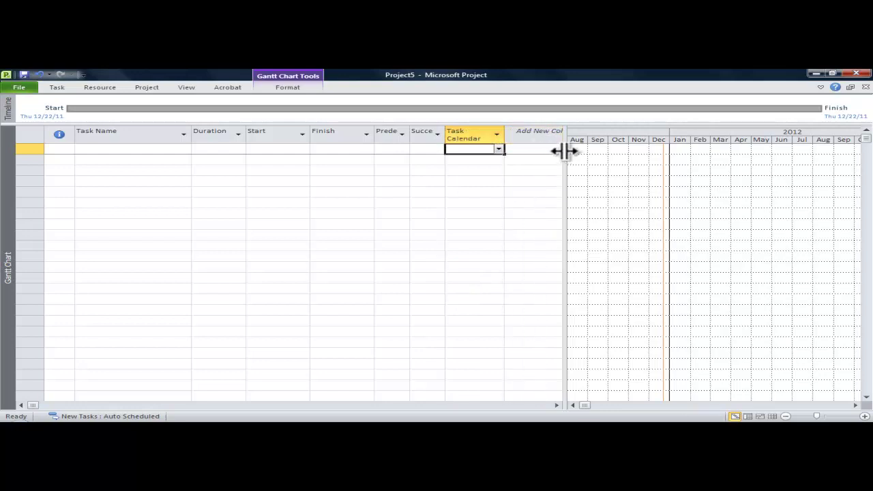
# - Add a Cost column after Task Calendar and shrink the table pane to end at the Task Calendar column
pyautogui.click(545, 131)
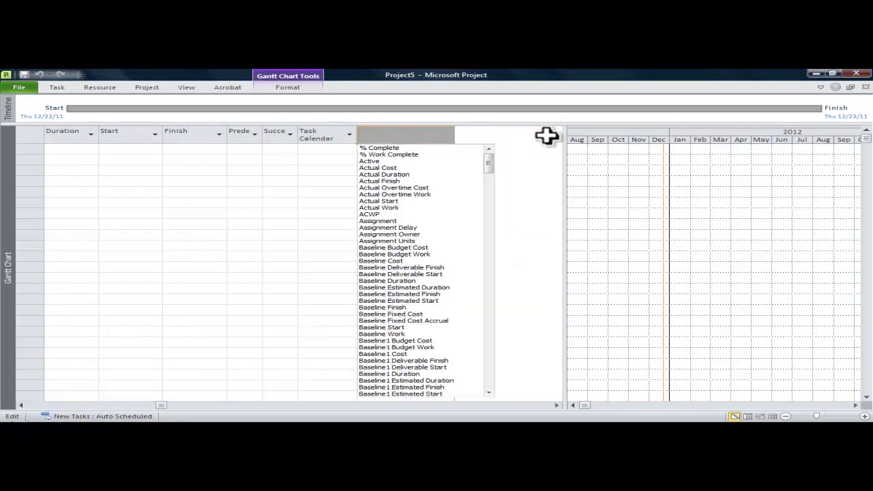
pyautogui.write('cost')
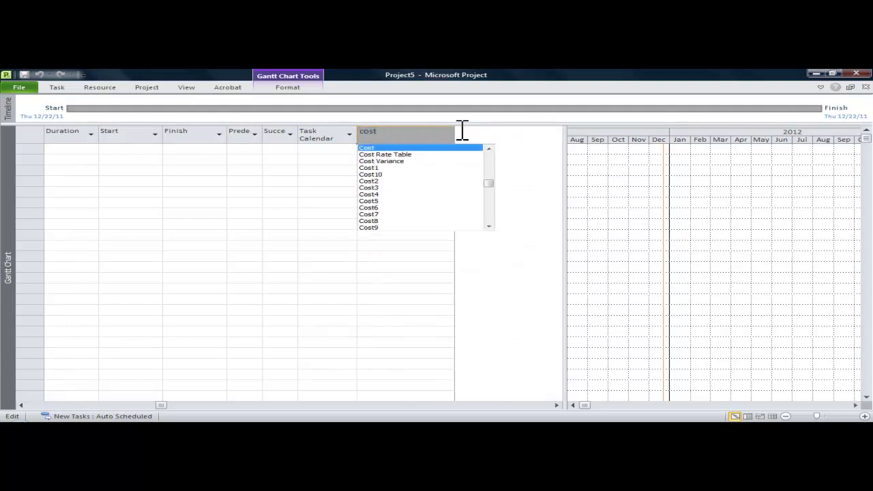
pyautogui.click(368, 147)
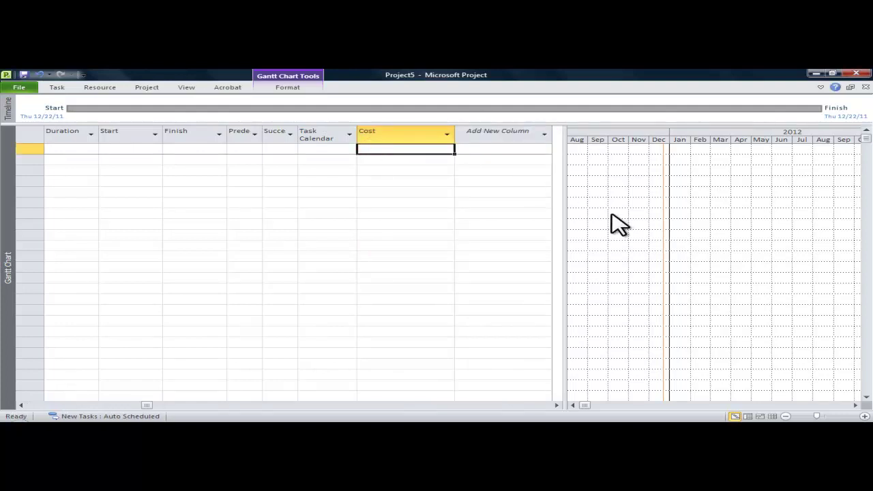
pyautogui.moveTo(565, 216); pyautogui.dragTo(359, 221)
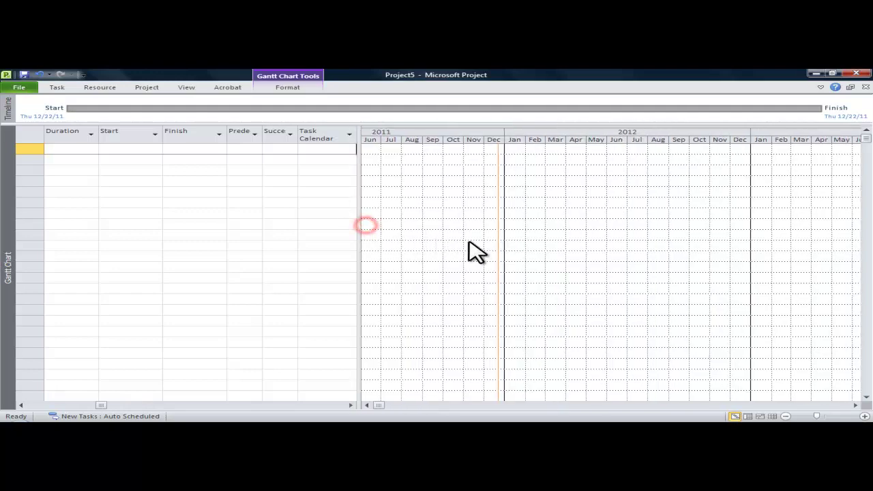
# - In the Gantt bar styles, set the middle color of the Task bar to standard green
pyautogui.rightClick(520, 217)
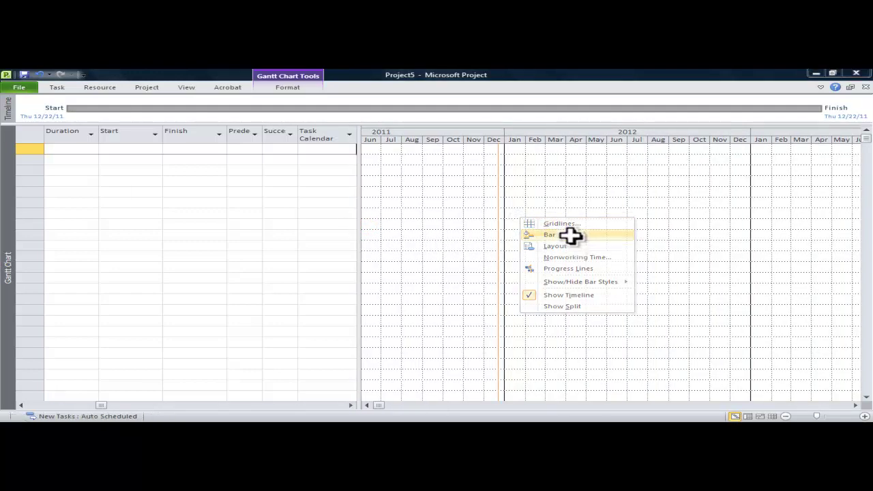
pyautogui.click(570, 235)
pyautogui.click(295, 165)
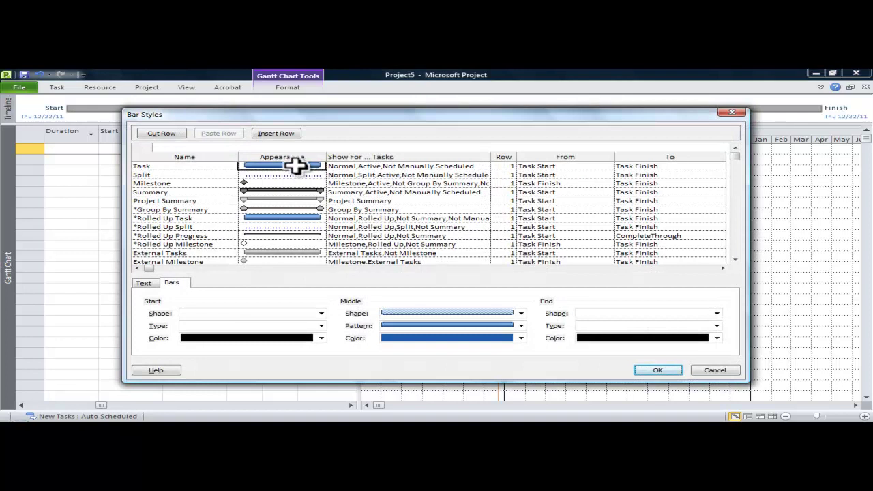
pyautogui.click(468, 338)
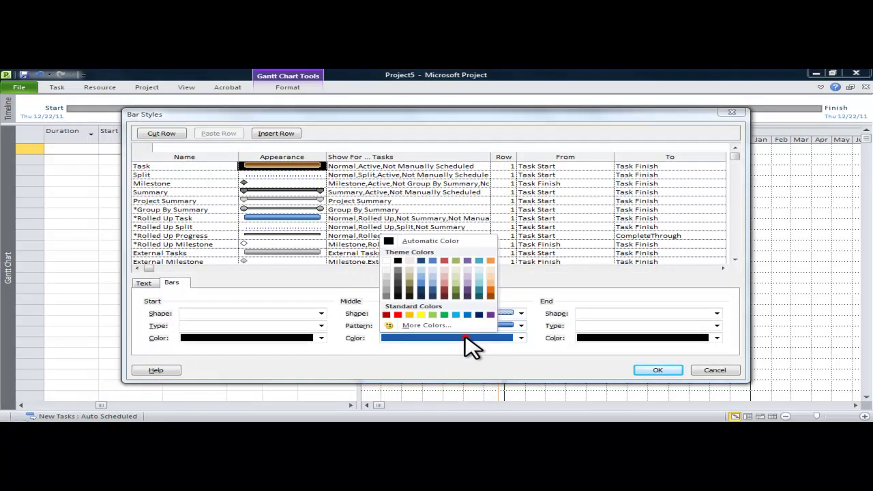
pyautogui.click(444, 315)
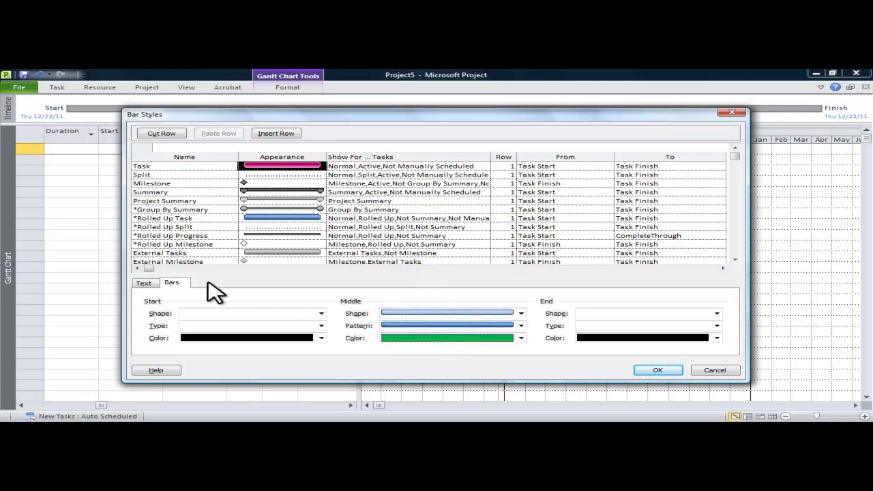
# - Set the Task bar style's Right text to Name
pyautogui.click(143, 282)
pyautogui.click(264, 323)
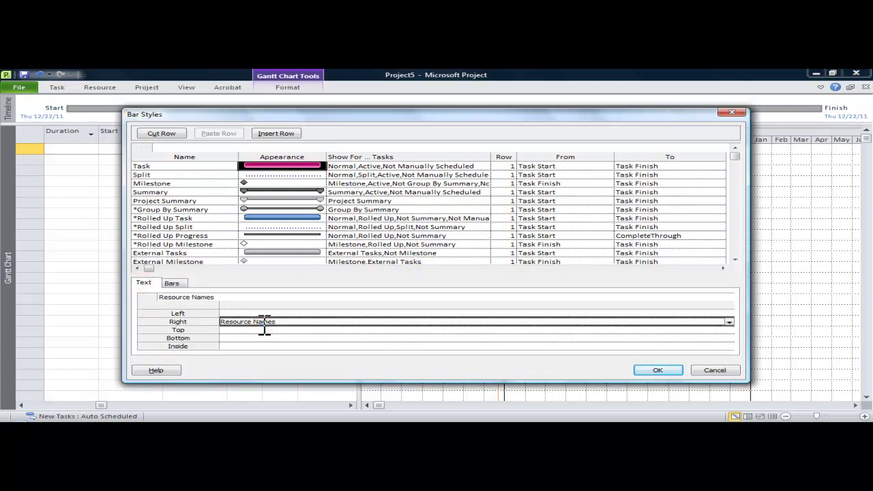
pyautogui.write('Name')
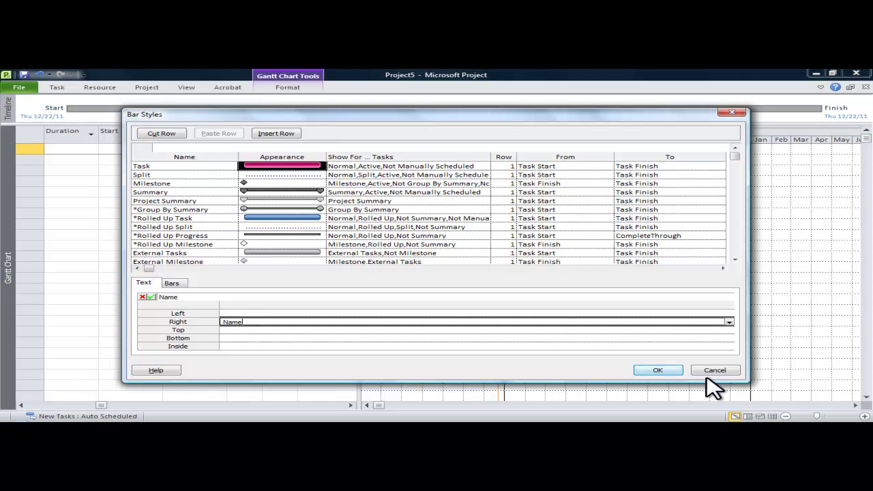
# - Select the Milestone style's Right text, set the Summary style's Right text to Name, and apply the bar styles
pyautogui.click(249, 183)
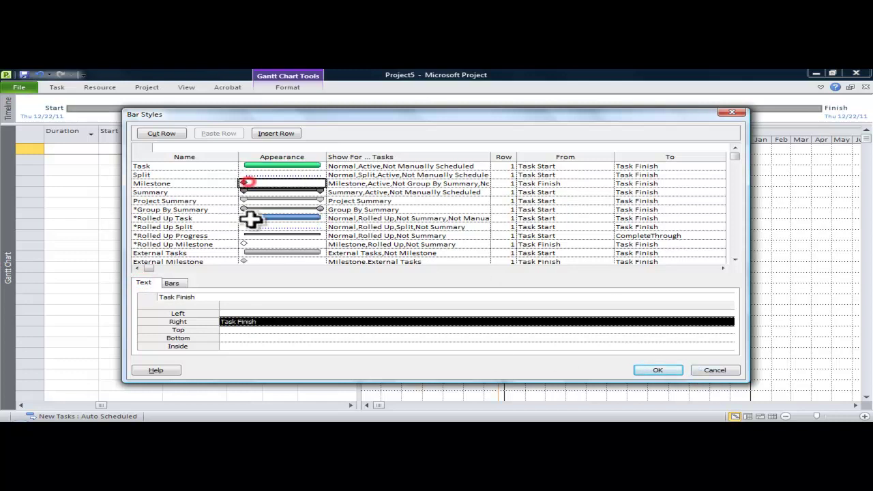
pyautogui.click(256, 323)
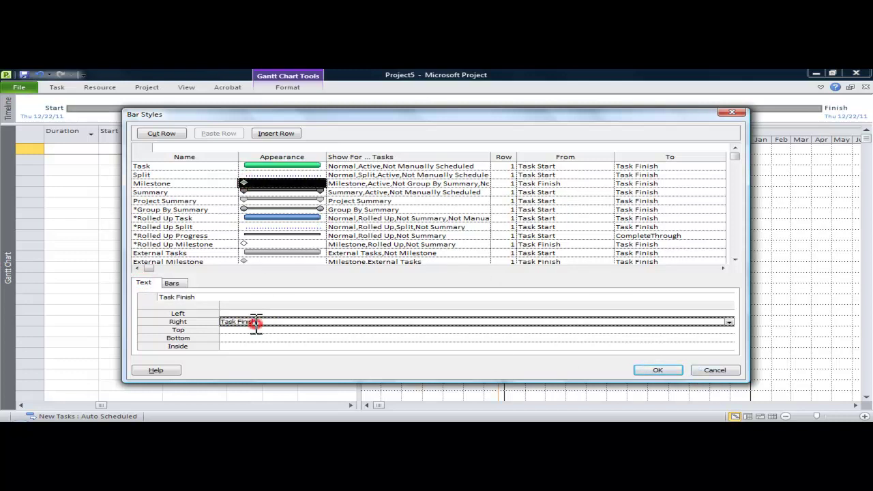
pyautogui.click(256, 192)
pyautogui.click(234, 322)
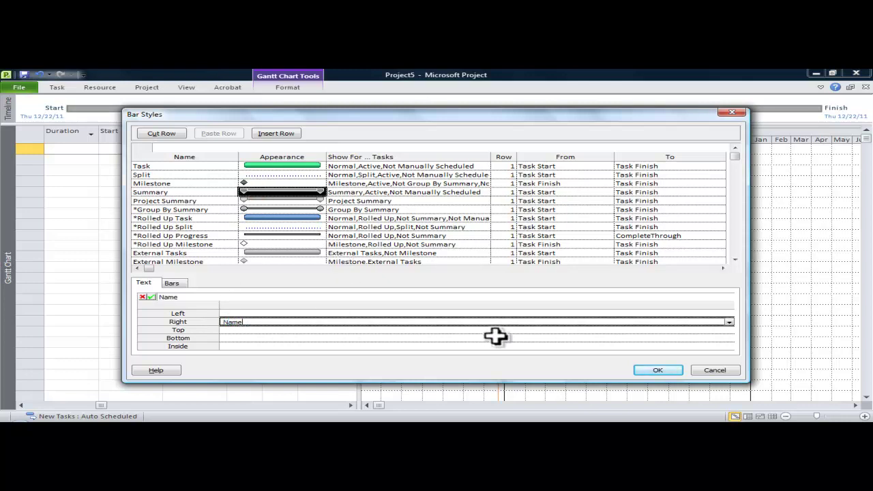
pyautogui.click(657, 370)
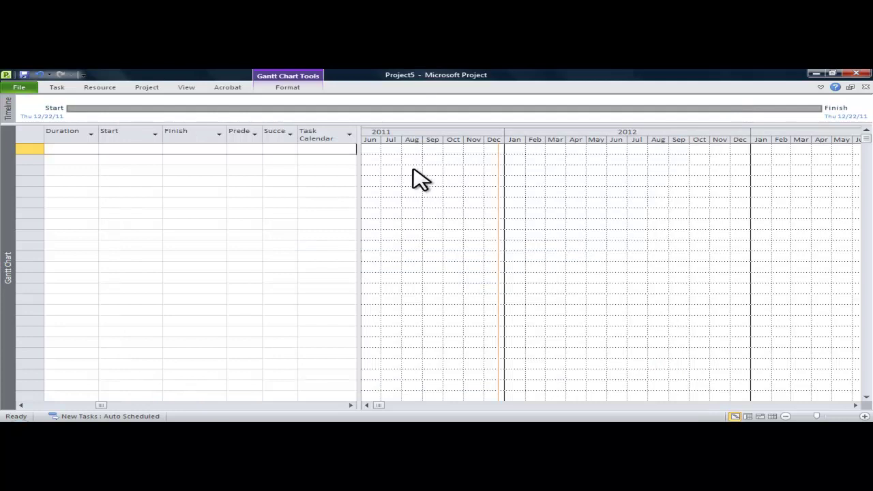
# - Create a new base calendar named 5dx10h as a copy of the Standard calendar
pyautogui.click(341, 134)
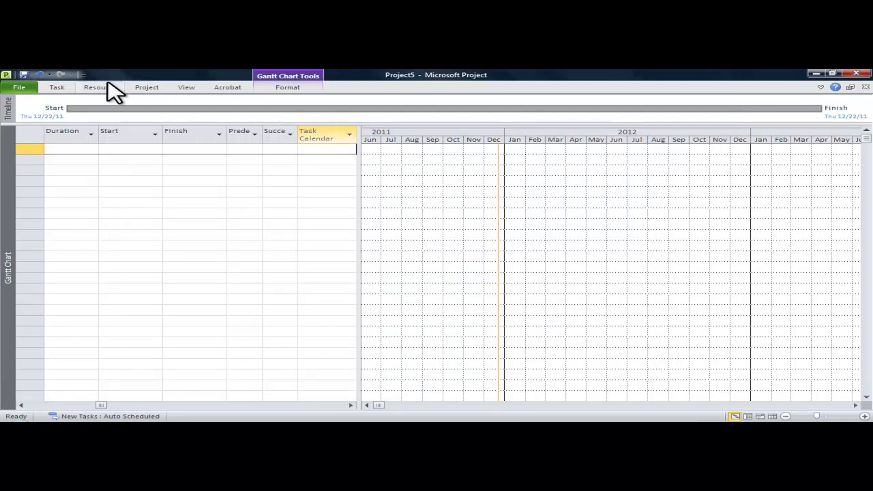
pyautogui.click(145, 89)
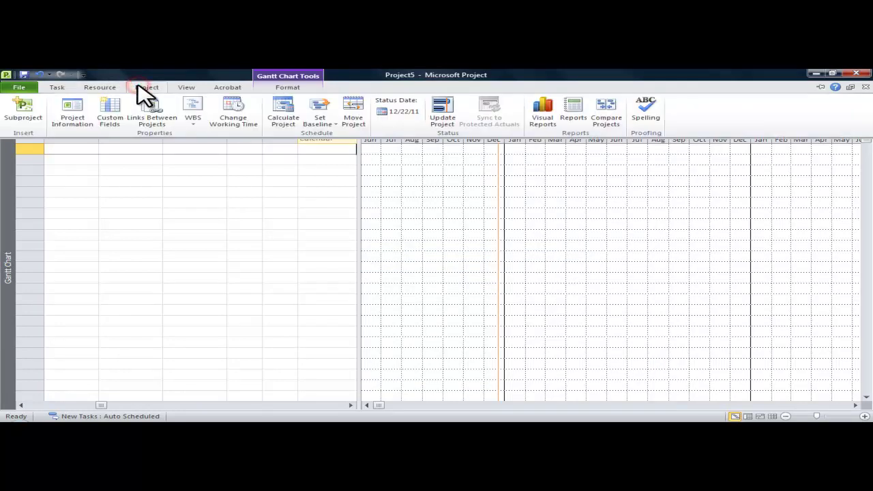
pyautogui.click(235, 114)
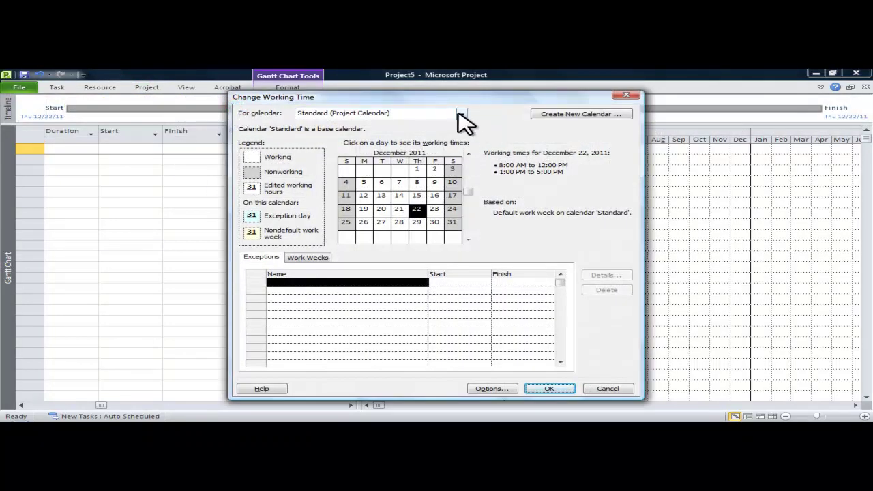
pyautogui.click(554, 114)
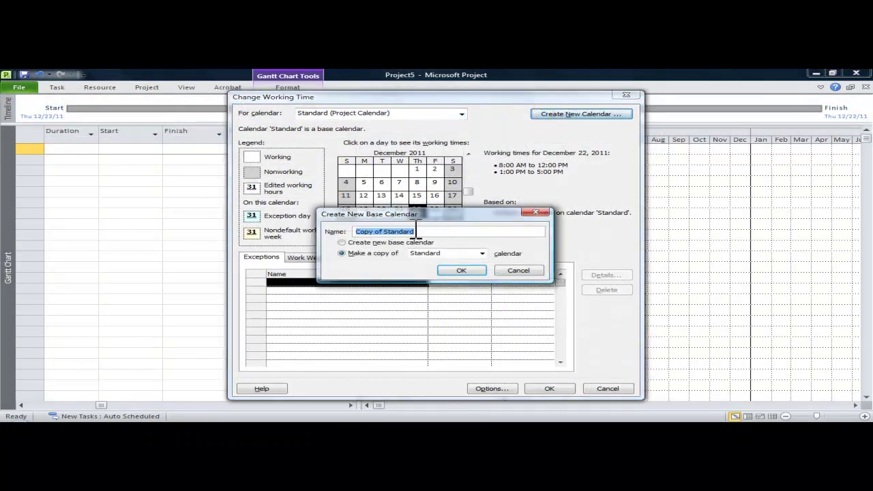
pyautogui.moveTo(417, 231); pyautogui.dragTo(316, 231)
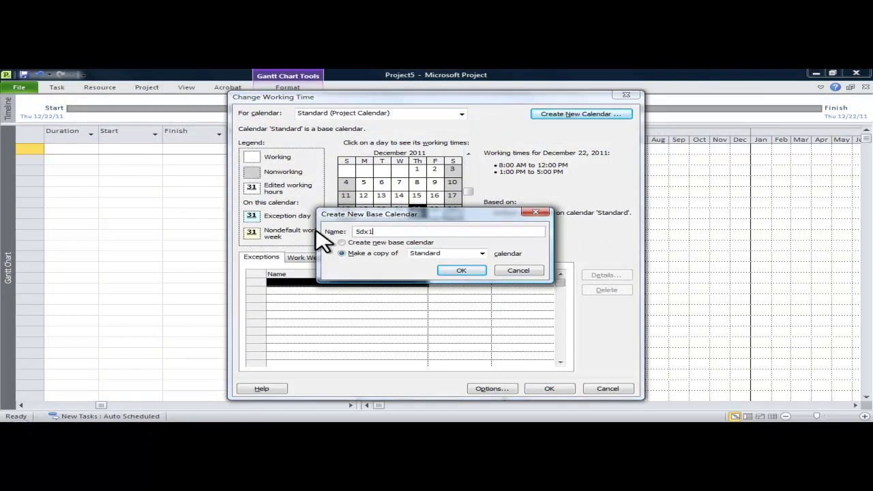
pyautogui.click(467, 270)
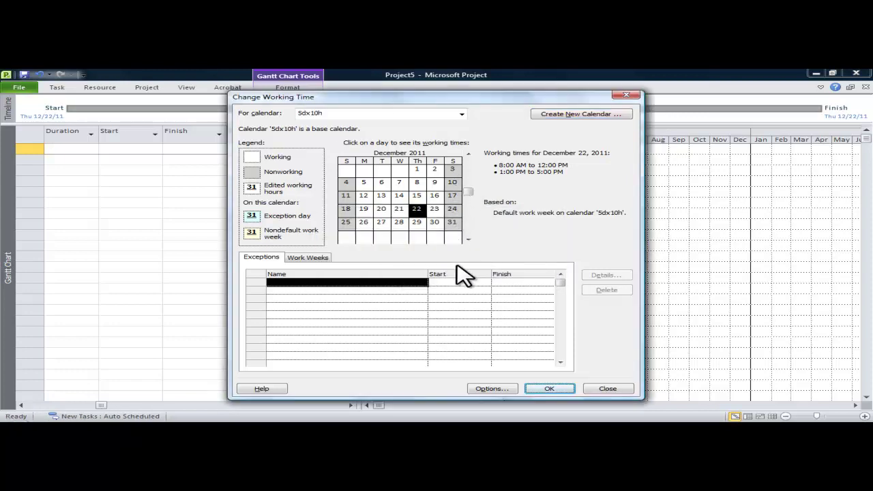
# - In the 5dx10h calendar's default work week, select Monday through Friday and enable specific working times for them
pyautogui.click(314, 258)
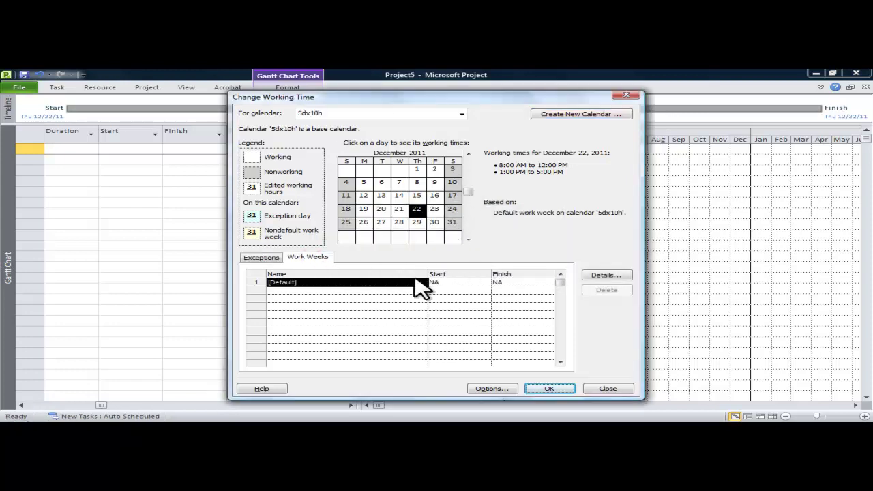
pyautogui.click(606, 276)
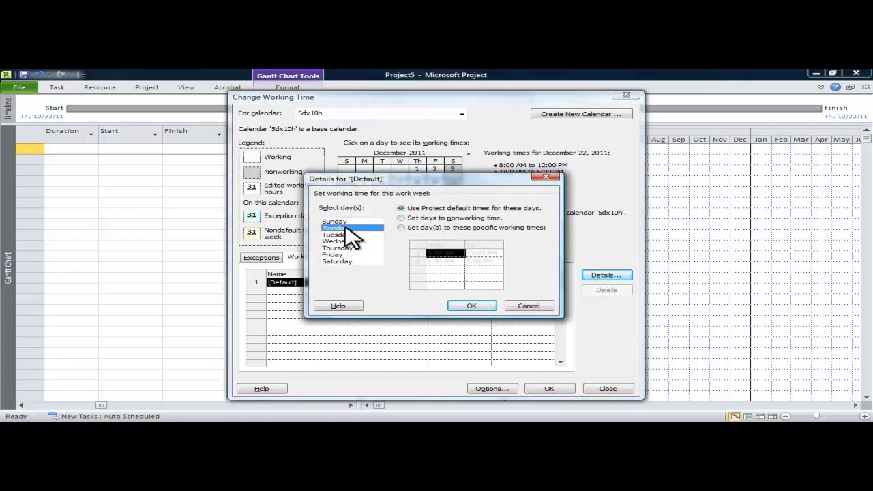
pyautogui.hotkey('shift', 'Down')
pyautogui.hotkey('shift', 'Down')
pyautogui.hotkey('shift', 'Down')
pyautogui.hotkey('shift', 'Down')
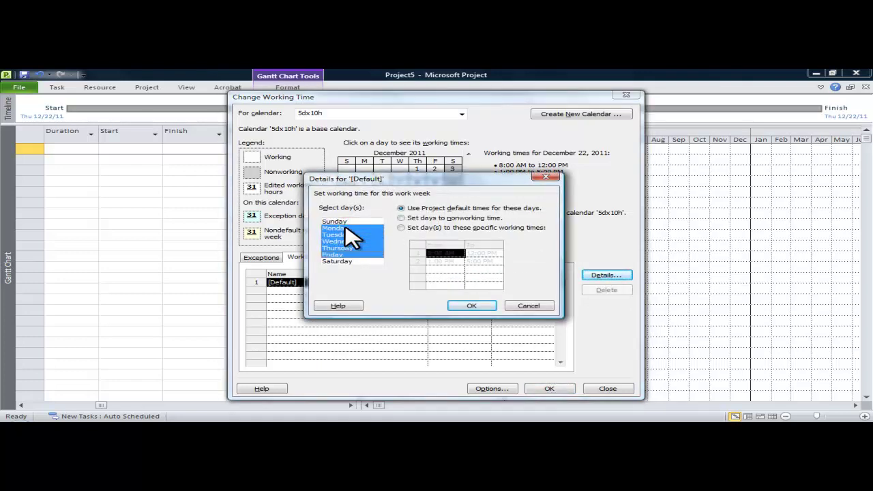
pyautogui.click(401, 227)
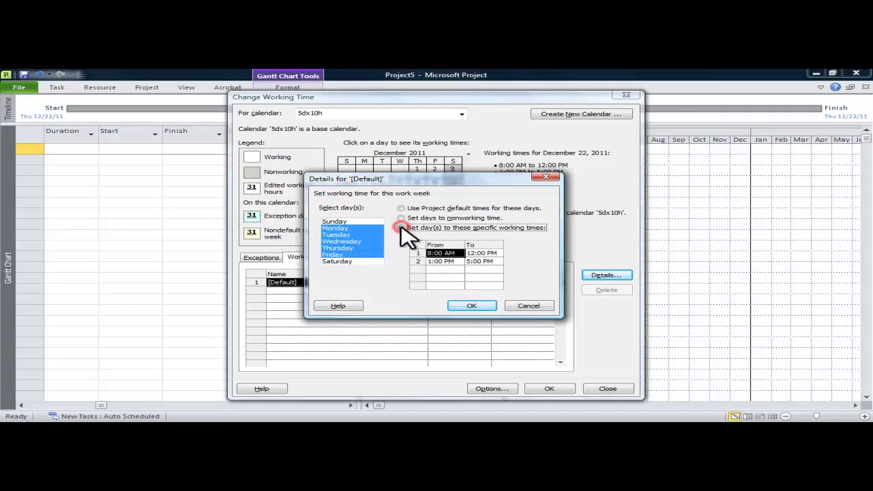
# - Set the Monday to Friday working times to 6:00 AM–11:00 AM and 12:00 PM–5:00 PM
pyautogui.click(454, 253)
pyautogui.write('6am')
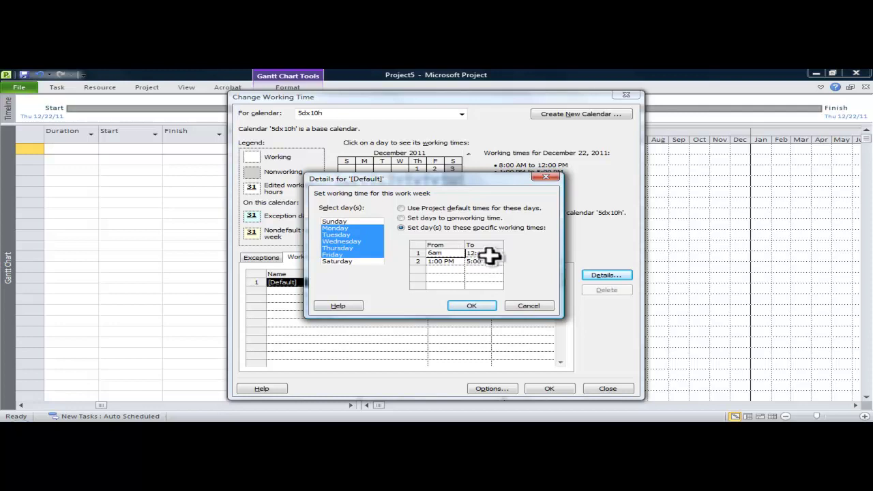
pyautogui.click(484, 253)
pyautogui.write('11am')
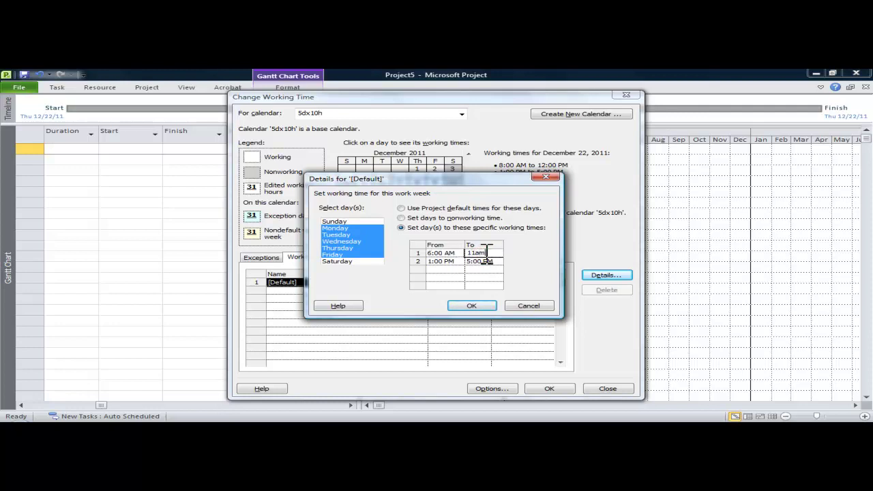
pyautogui.click(452, 261)
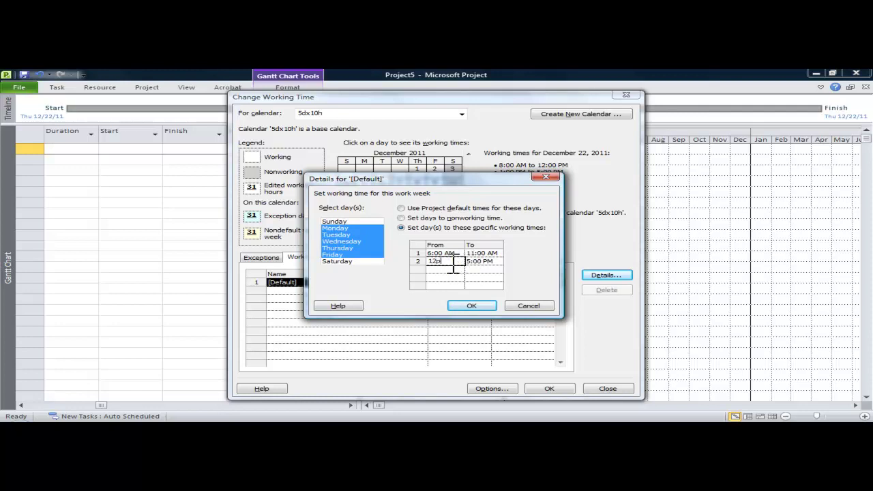
pyautogui.click(476, 261)
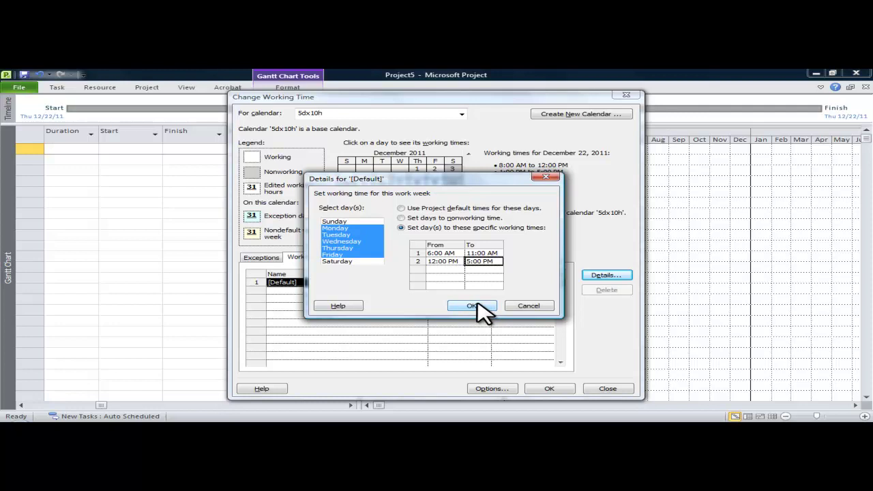
# - Review the working times of each individual day in the default work week and apply the details
pyautogui.click(348, 261)
pyautogui.click(344, 221)
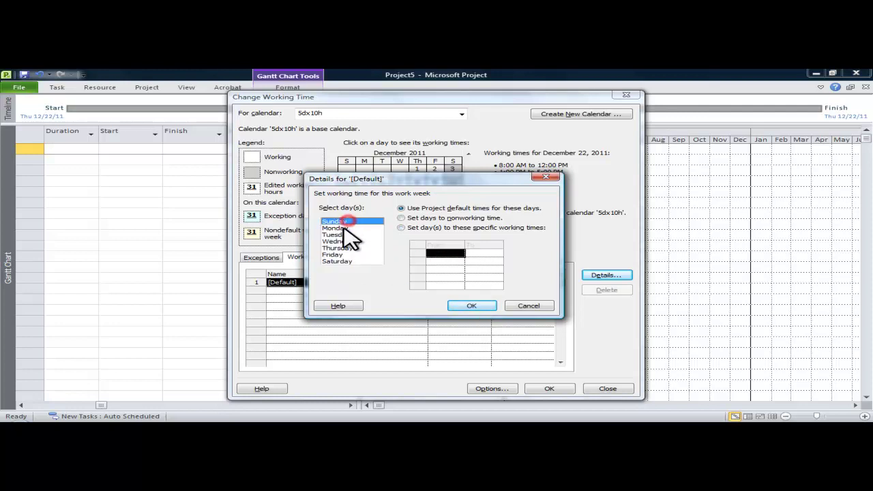
pyautogui.click(335, 227)
pyautogui.click(336, 235)
pyautogui.click(339, 241)
pyautogui.click(338, 248)
pyautogui.click(334, 254)
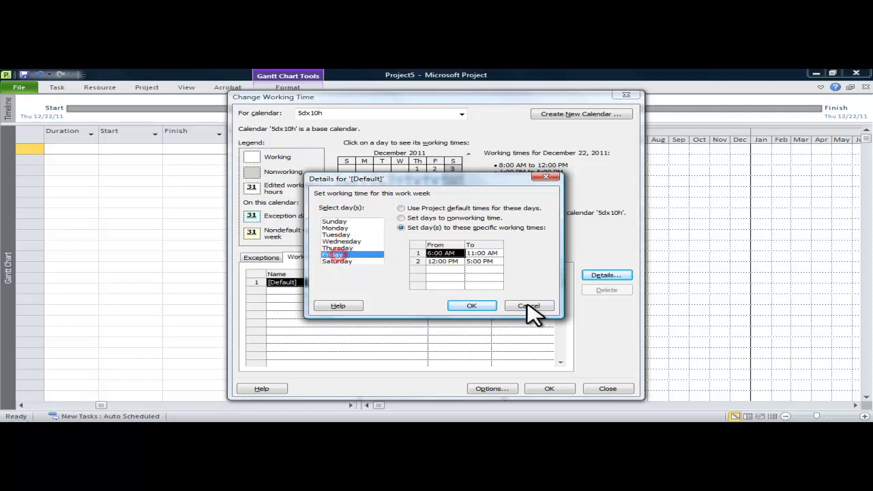
pyautogui.click(480, 307)
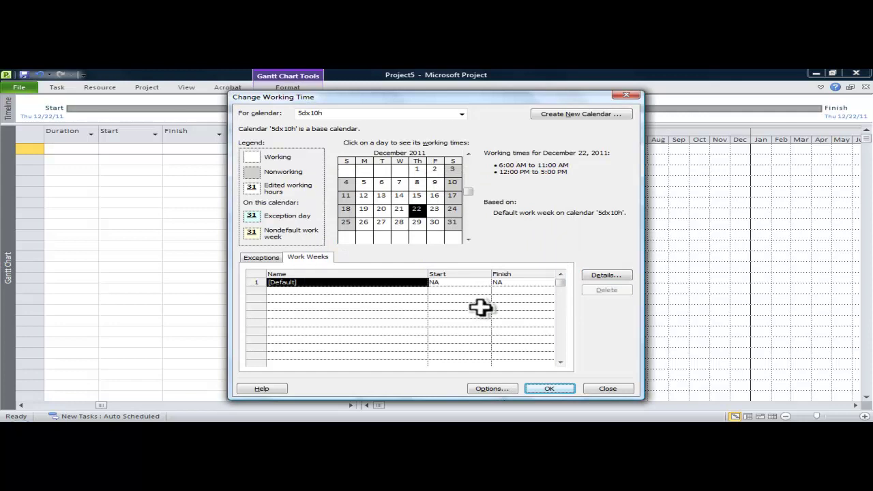
# - Add a nonworking exception named Independence Day to the 5dx10h calendar, dated 7/4/2012
pyautogui.click(263, 258)
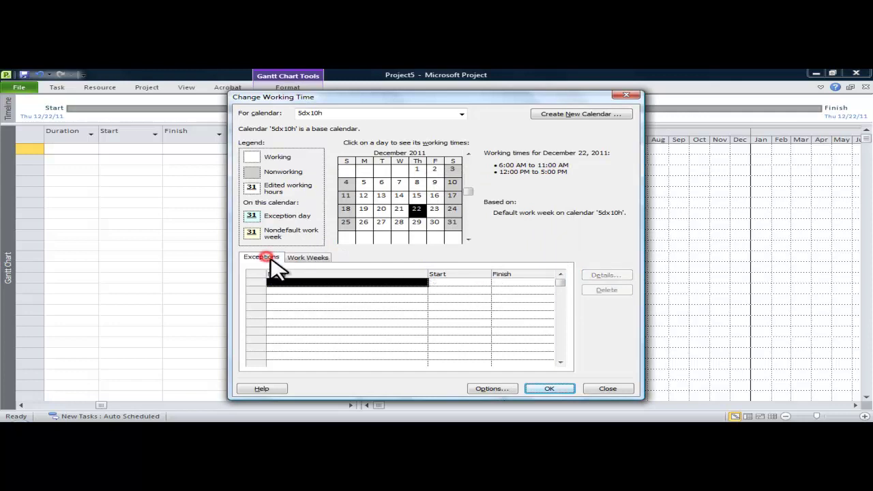
pyautogui.click(406, 281)
pyautogui.write('Independence')
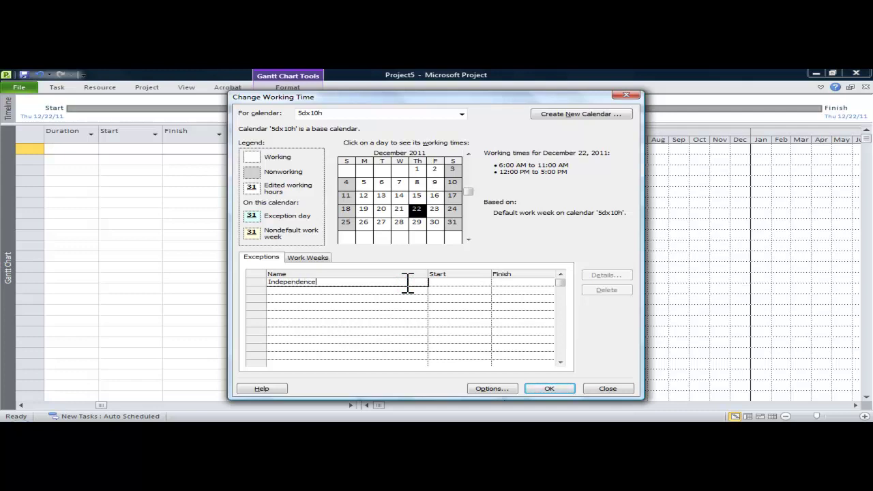
pyautogui.write(' Day')
pyautogui.click(481, 282)
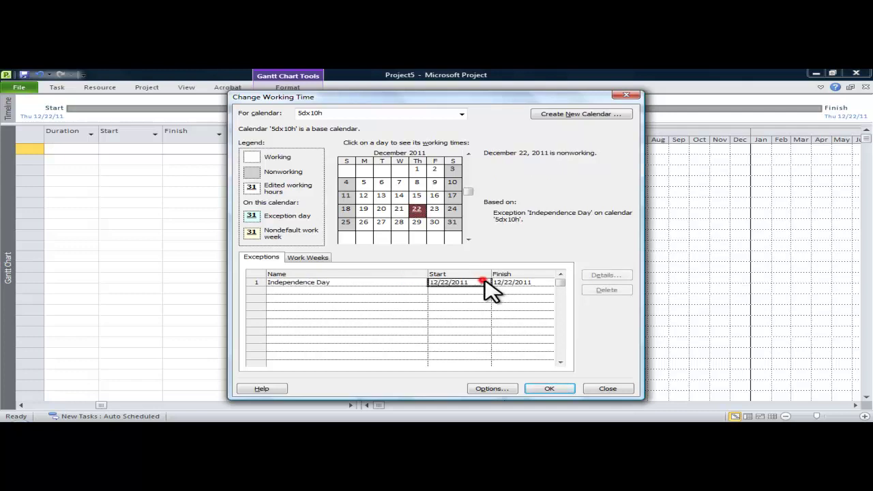
pyautogui.click(485, 282)
pyautogui.click(483, 292)
pyautogui.click(483, 291)
pyautogui.click(483, 292)
pyautogui.click(482, 291)
pyautogui.click(482, 292)
pyautogui.click(483, 292)
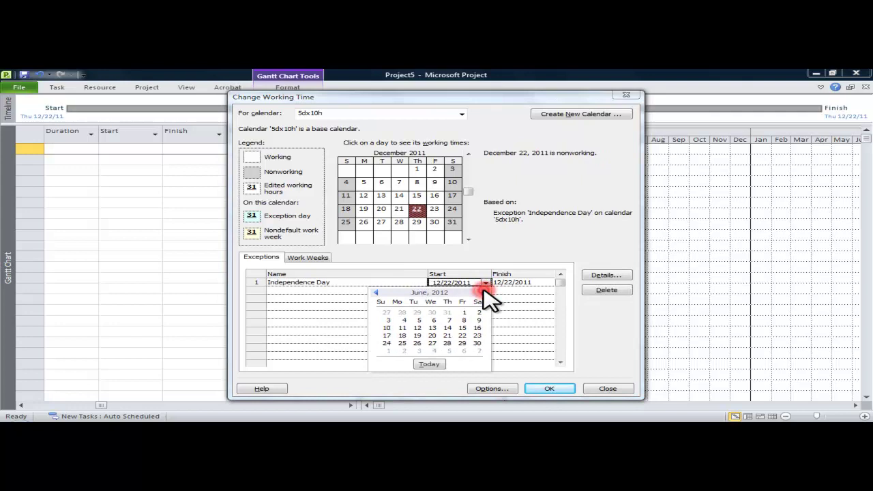
pyautogui.click(482, 292)
pyautogui.click(433, 312)
# - Add a second exception named Labor Day dated 9/3/2012 and save the working time changes
pyautogui.click(373, 289)
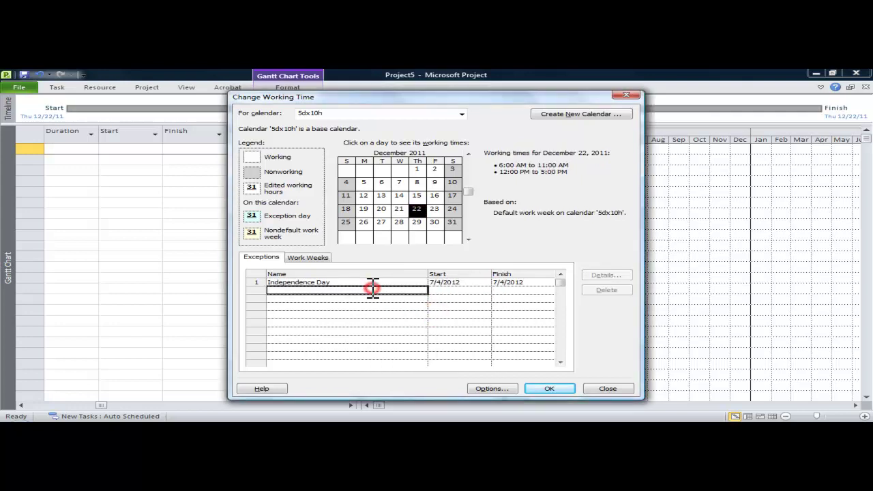
pyautogui.write('Labor Day')
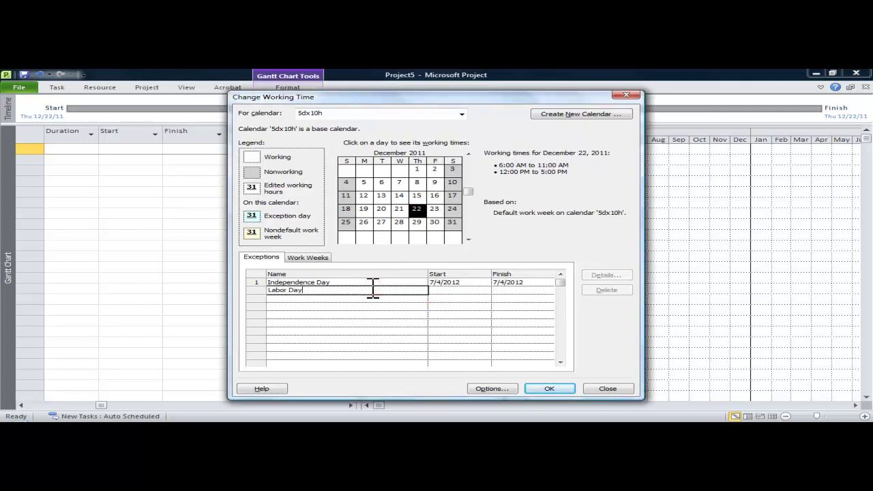
pyautogui.click(461, 291)
pyautogui.click(485, 291)
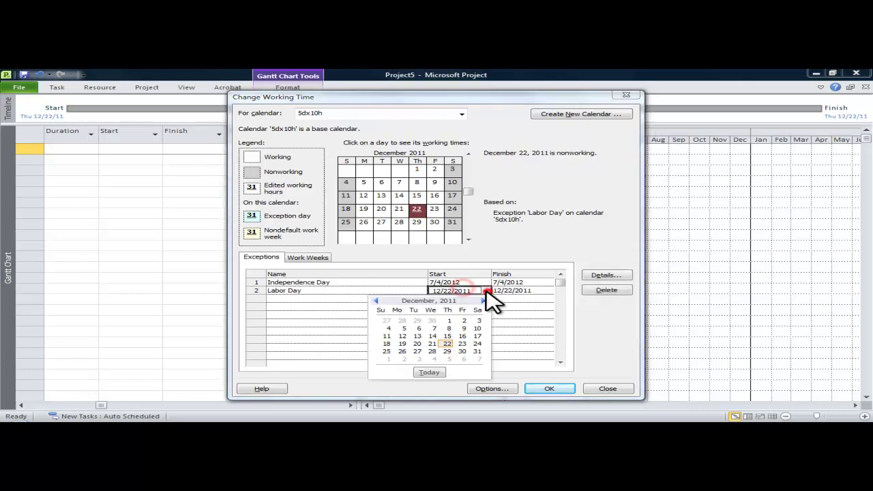
pyautogui.click(482, 300)
pyautogui.click(481, 301)
pyautogui.click(481, 301)
pyautogui.click(482, 300)
pyautogui.click(481, 301)
pyautogui.click(482, 301)
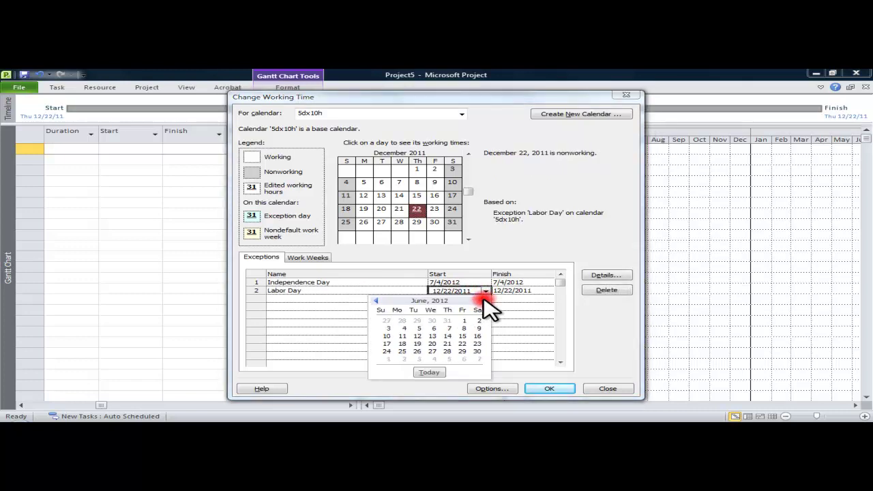
pyautogui.click(481, 301)
pyautogui.click(481, 301)
pyautogui.click(481, 301)
pyautogui.click(403, 328)
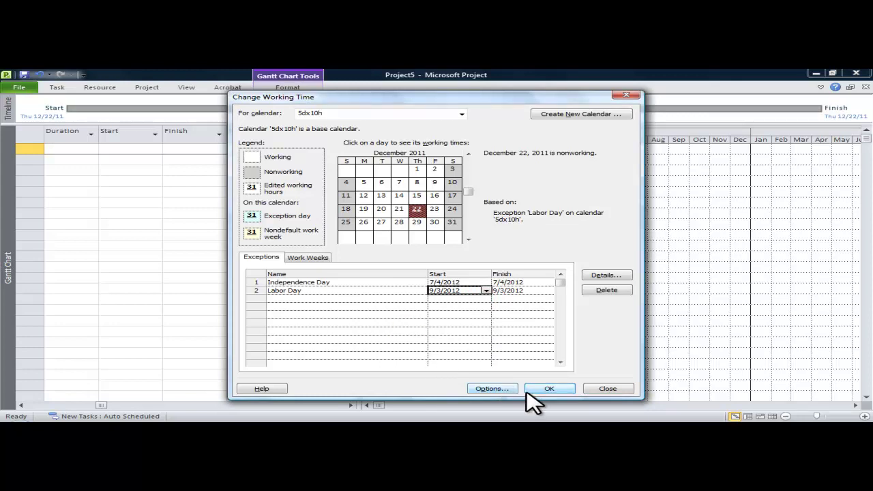
pyautogui.click(550, 389)
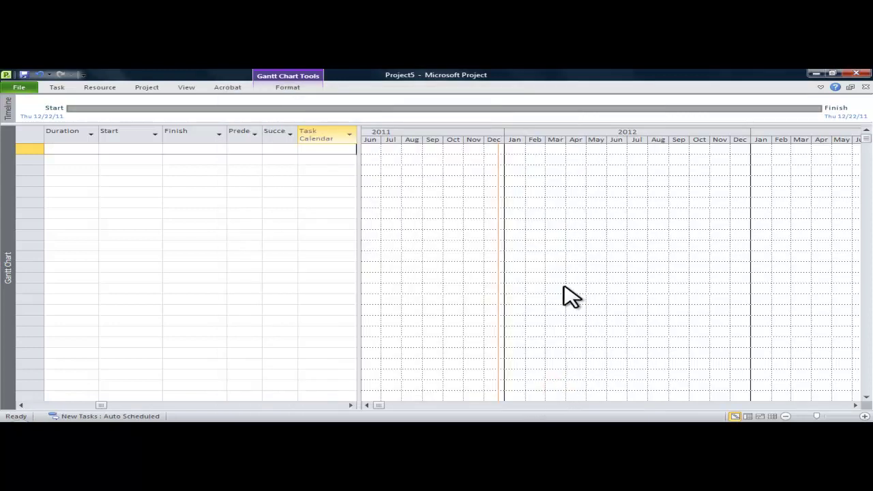
# - Save the project as a Microsoft Project 2007 template, replacing the existing my layout.mpt in the Templates folder
pyautogui.click(21, 87)
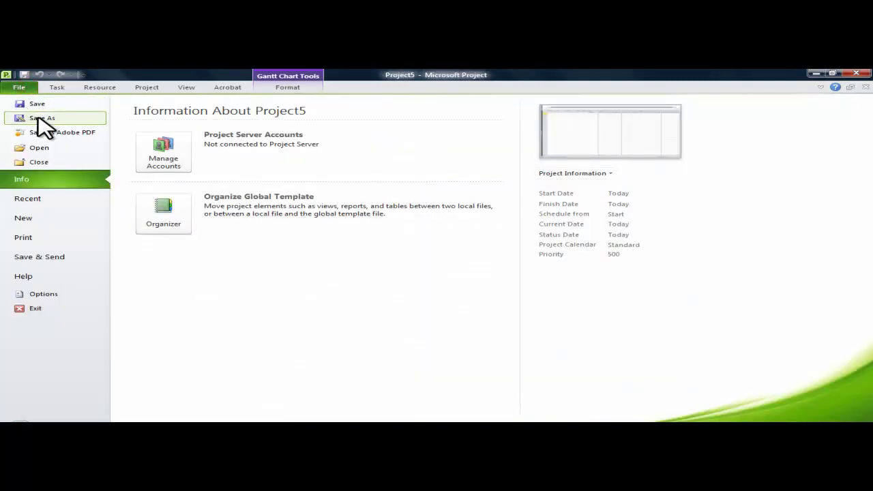
pyautogui.click(38, 118)
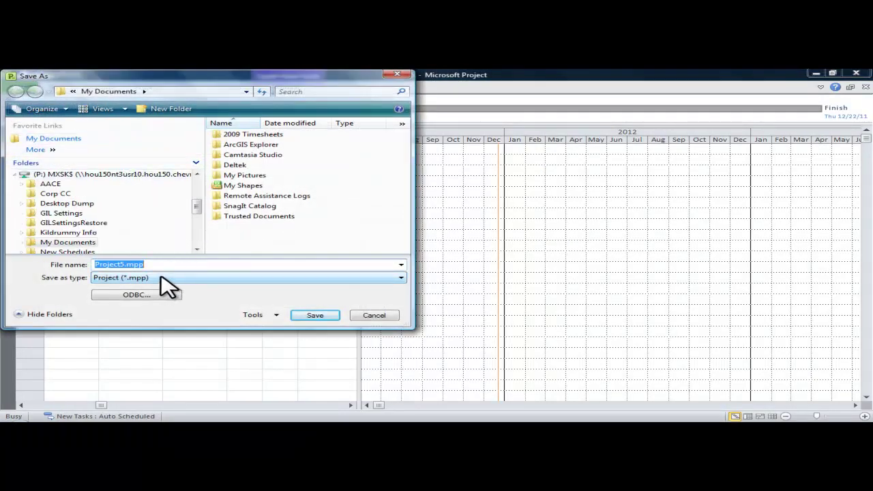
pyautogui.click(190, 278)
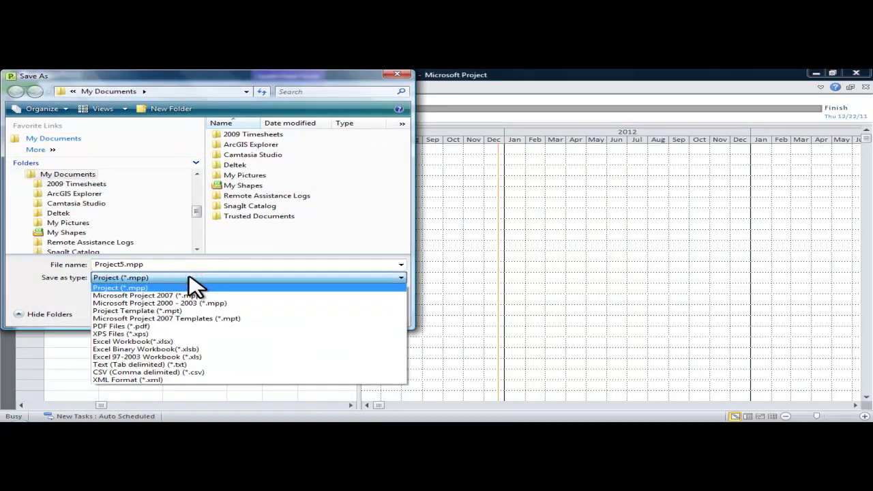
pyautogui.click(181, 318)
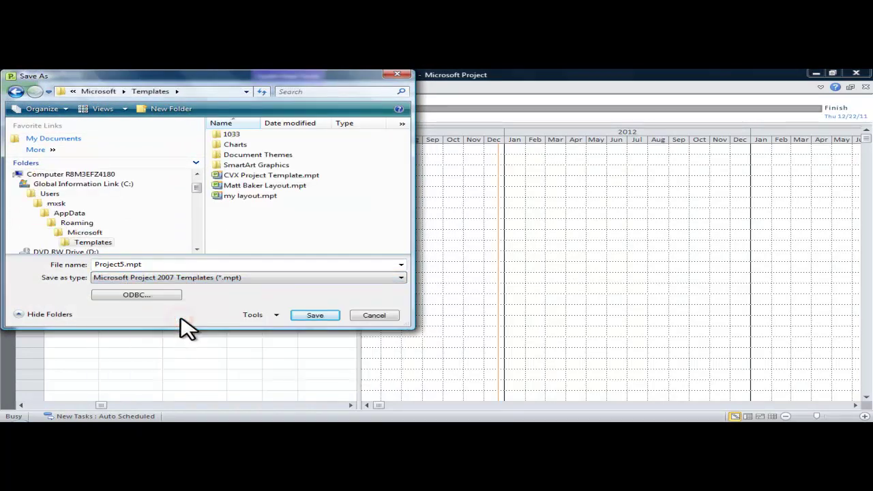
pyautogui.doubleClick(247, 196)
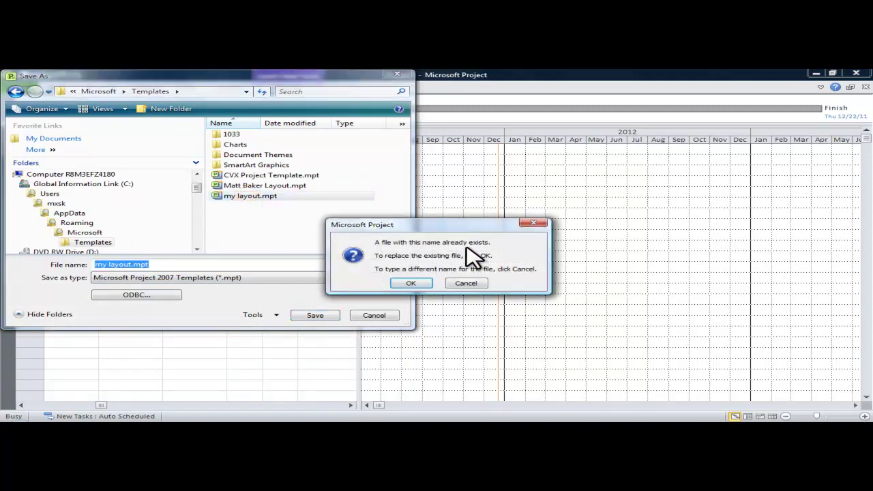
pyautogui.click(417, 284)
pyautogui.click(466, 293)
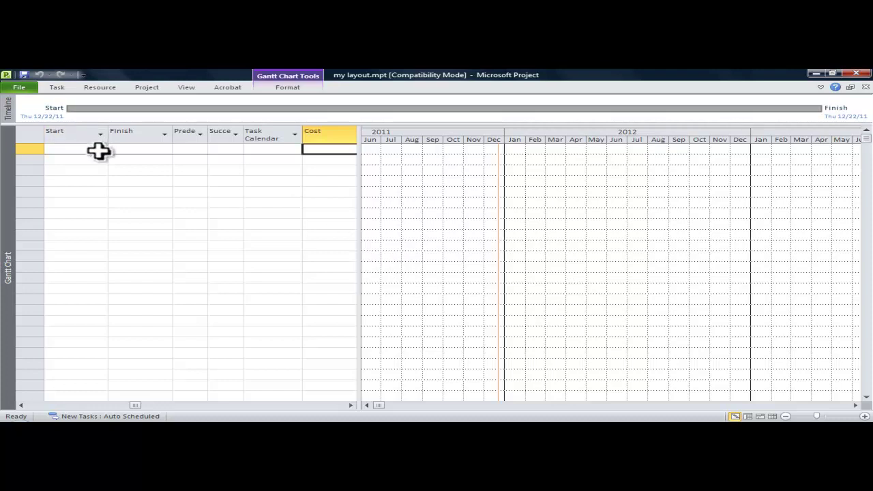
# - Widen the table area beside the Gantt chart past the successors column and add a first task named Project Title
pyautogui.click(103, 404)
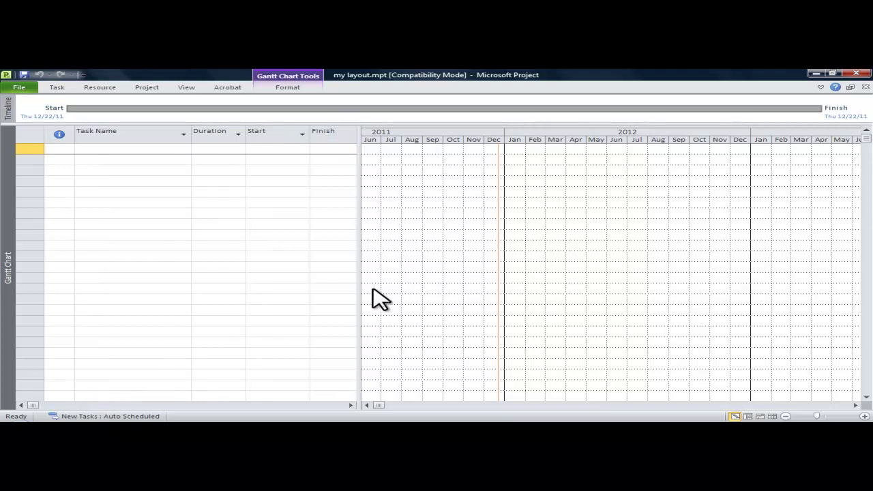
pyautogui.moveTo(362, 289); pyautogui.dragTo(452, 281)
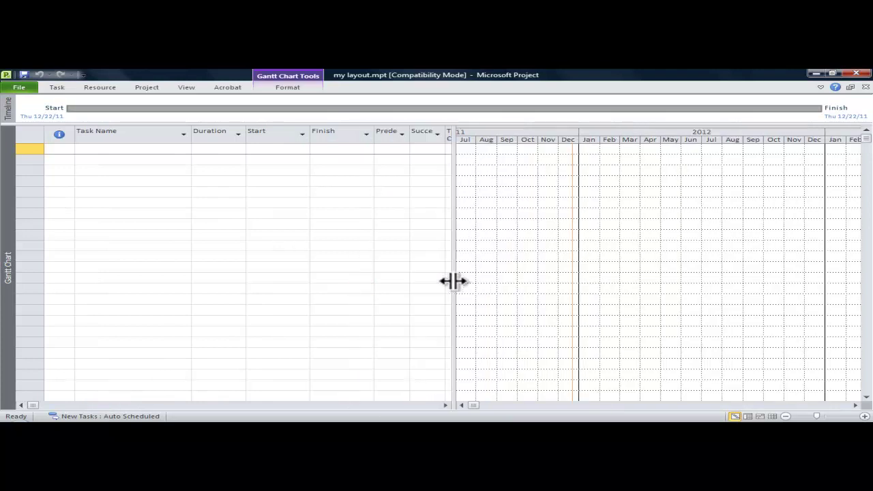
pyautogui.click(93, 148)
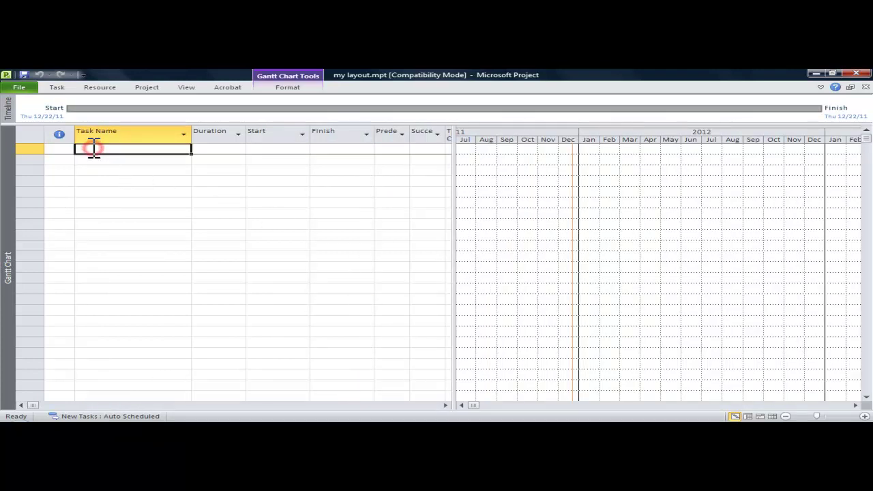
pyautogui.write('Project Title')
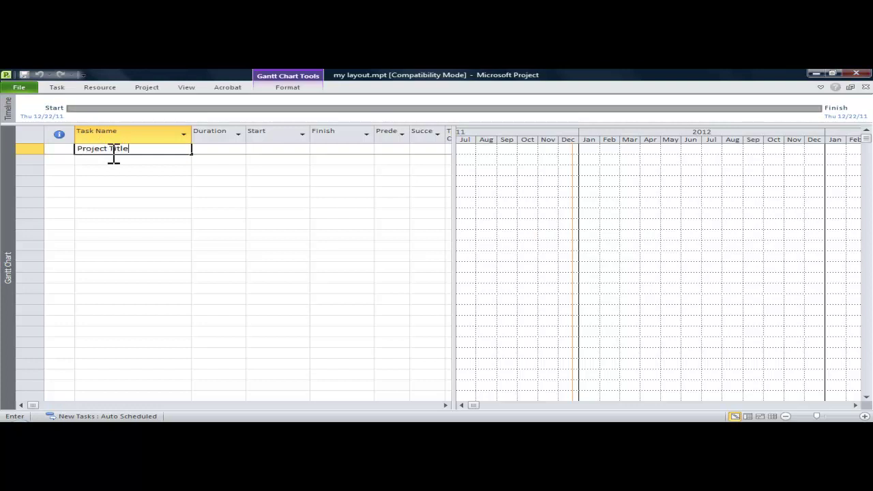
pyautogui.press('Return')
# - Format the Project Title row with font size 16 and a yellow background fill
pyautogui.click(30, 149)
pyautogui.rightClick(33, 150)
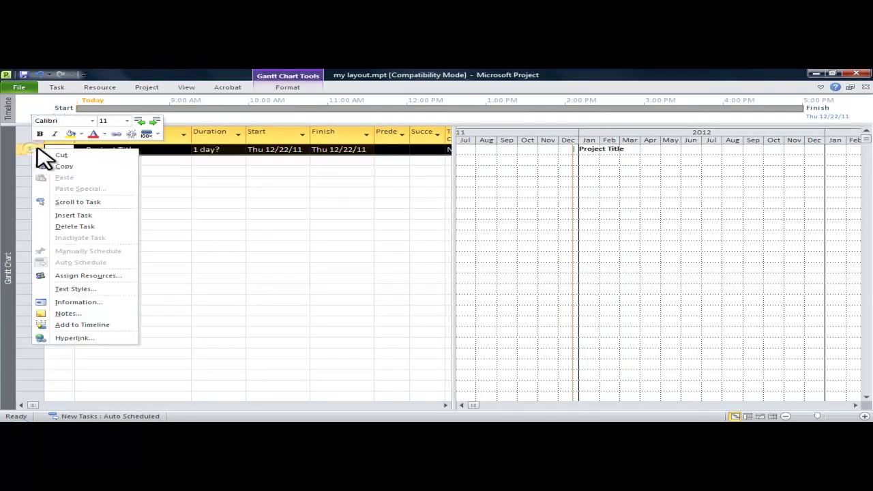
pyautogui.click(127, 121)
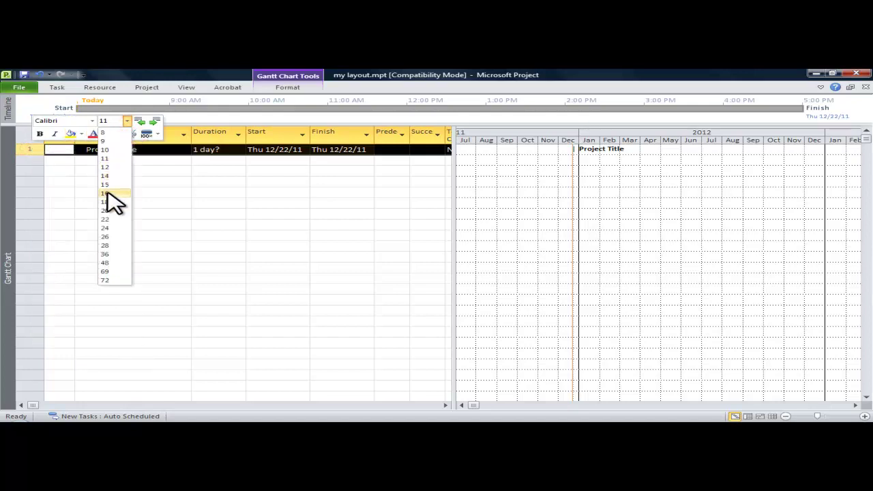
pyautogui.click(107, 193)
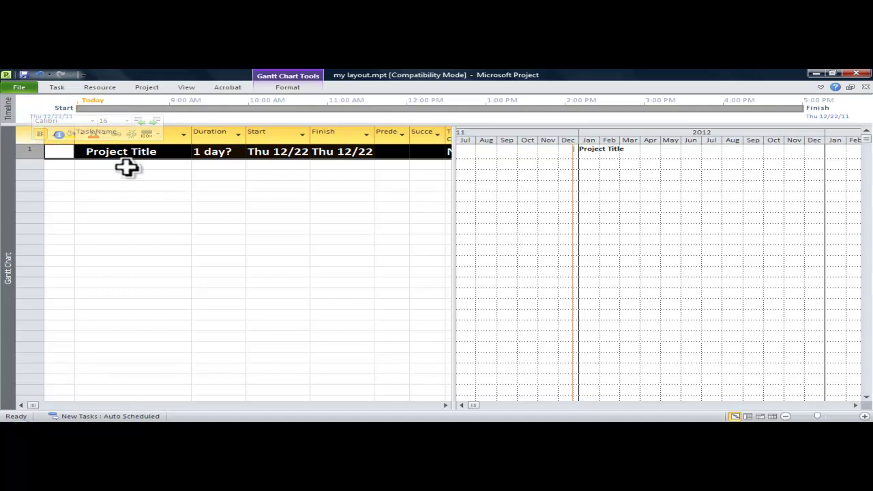
pyautogui.click(81, 133)
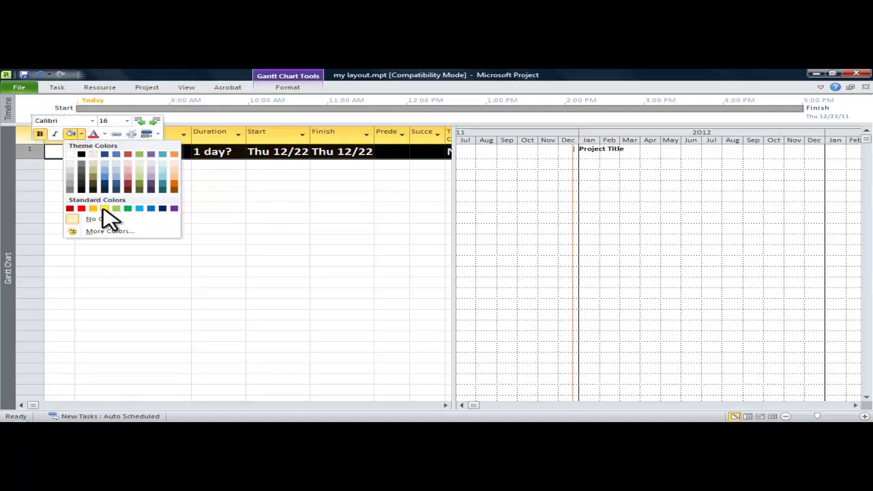
pyautogui.click(103, 209)
# - Add the tasks Project Start, Task 1, Task 2 and Task 3 in the rows below Project Title
pyautogui.click(102, 185)
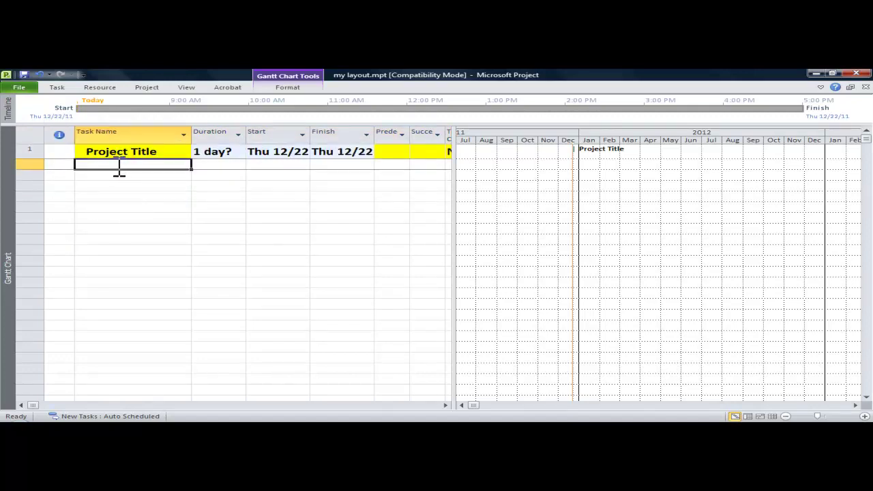
pyautogui.write('Project Start')
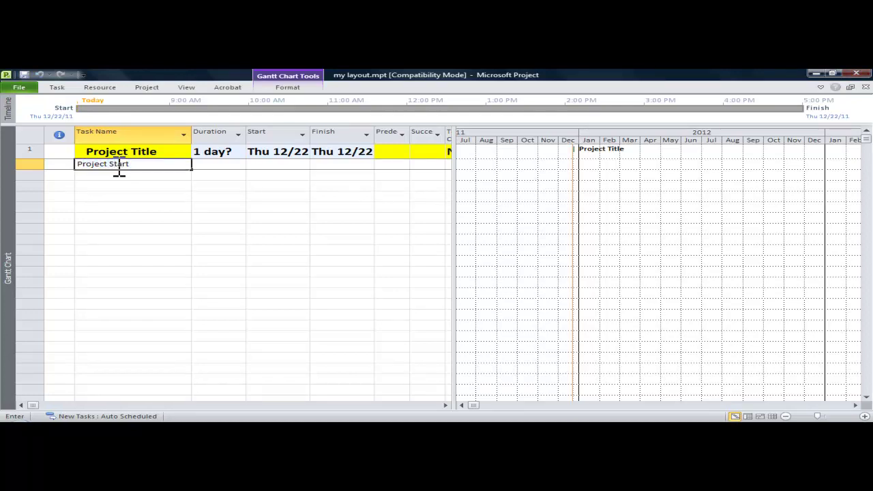
pyautogui.click(130, 175)
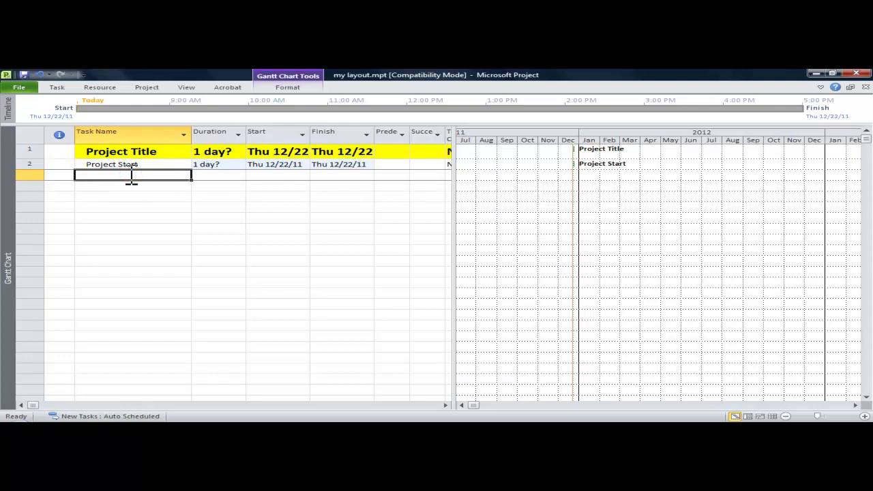
pyautogui.write('Task')
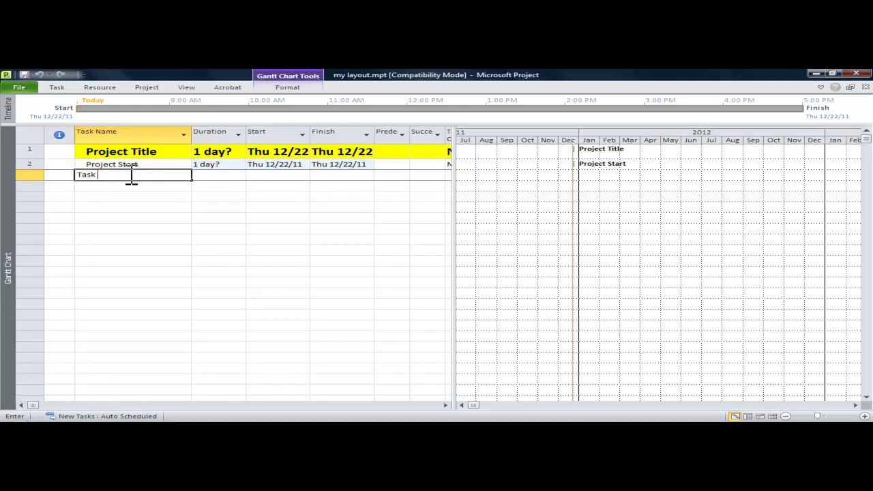
pyautogui.write(' 1')
pyautogui.press('Return')
pyautogui.write('T')
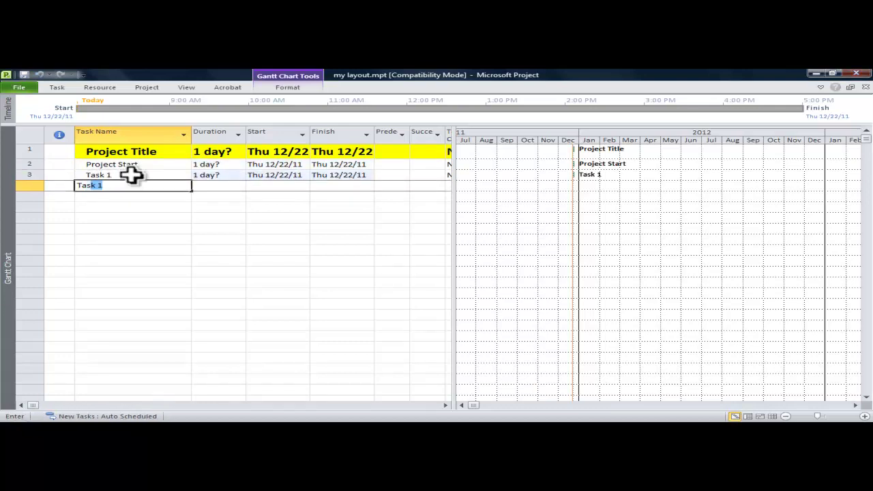
pyautogui.write('ask 2')
pyautogui.press('Return')
pyautogui.write('Tas')
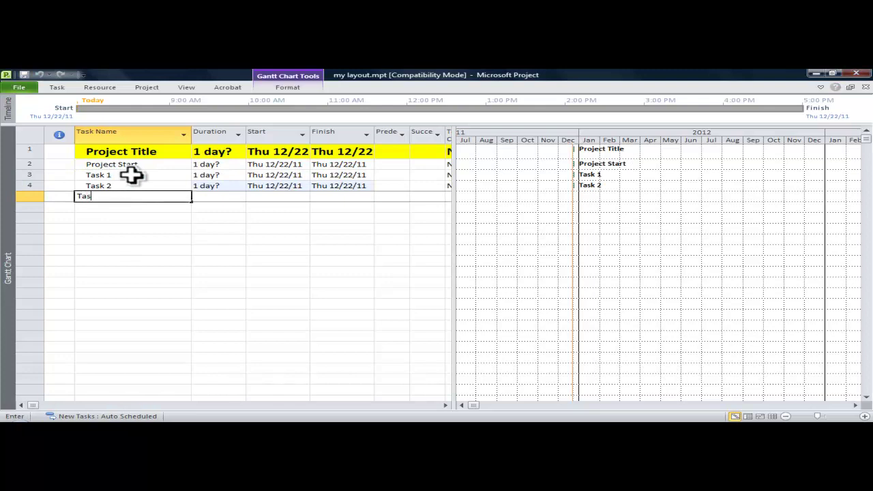
pyautogui.write('k 3')
pyautogui.press('Return')
# - Add the tasks Task 4, Task 5, Task 6 and Project Finish in the rows below Task 3
pyautogui.write('Tas')
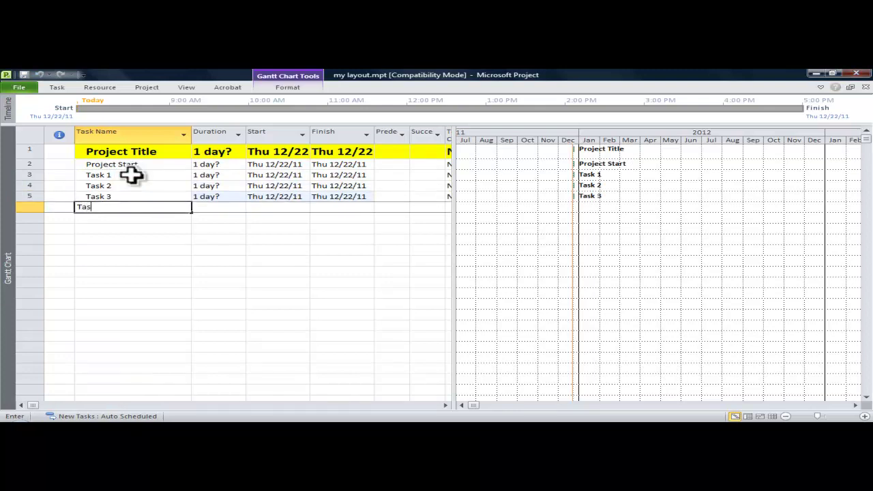
pyautogui.write('k 4')
pyautogui.press('Return')
pyautogui.write('T')
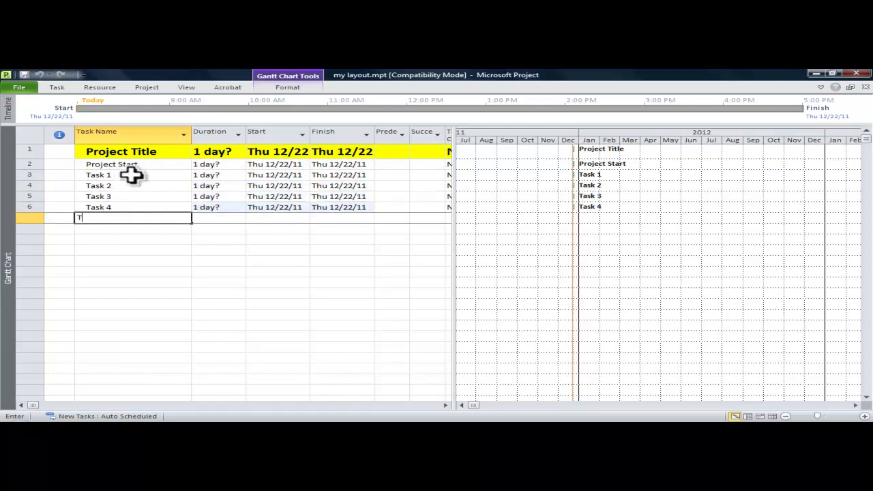
pyautogui.write('ask 5')
pyautogui.press('Return')
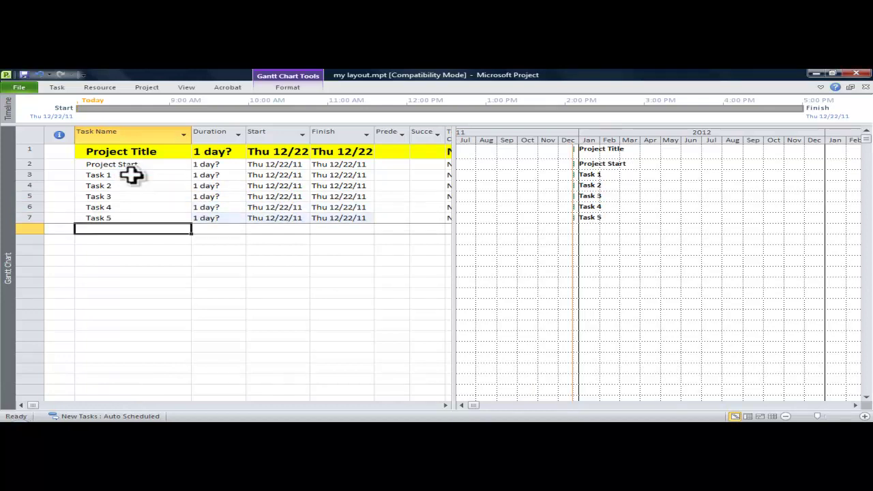
pyautogui.write('Task 6')
pyautogui.press('Return')
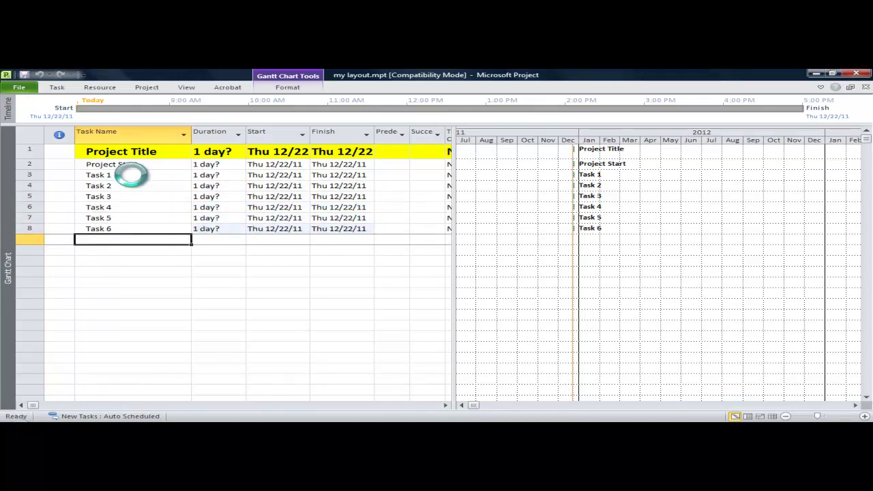
pyautogui.write('Project')
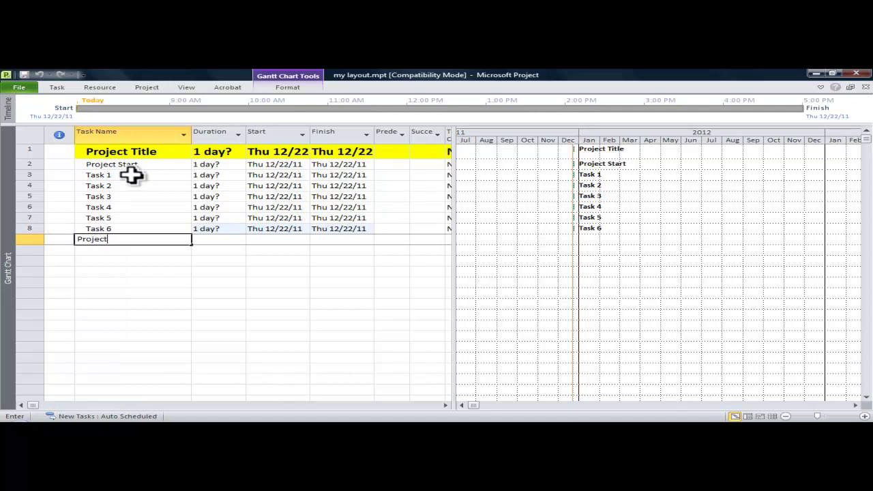
pyautogui.write(' Finish')
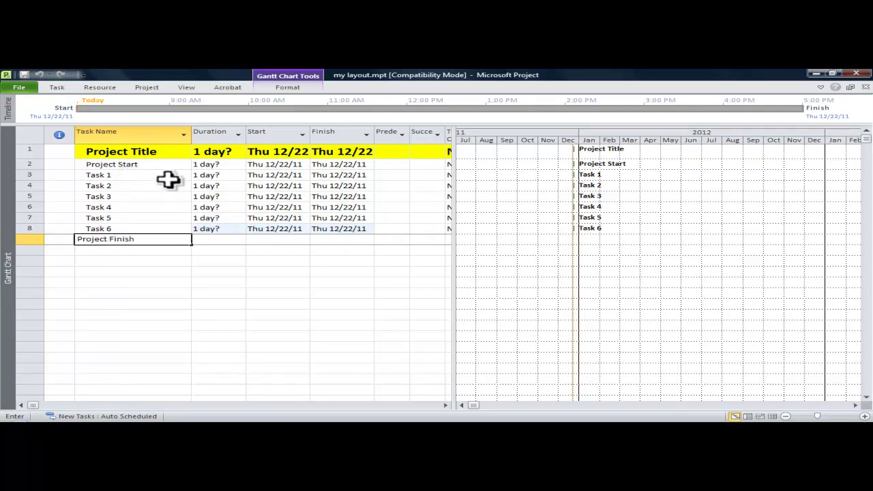
# - Make Project Finish and Project Start milestones by setting their durations to 0 days
pyautogui.click(217, 240)
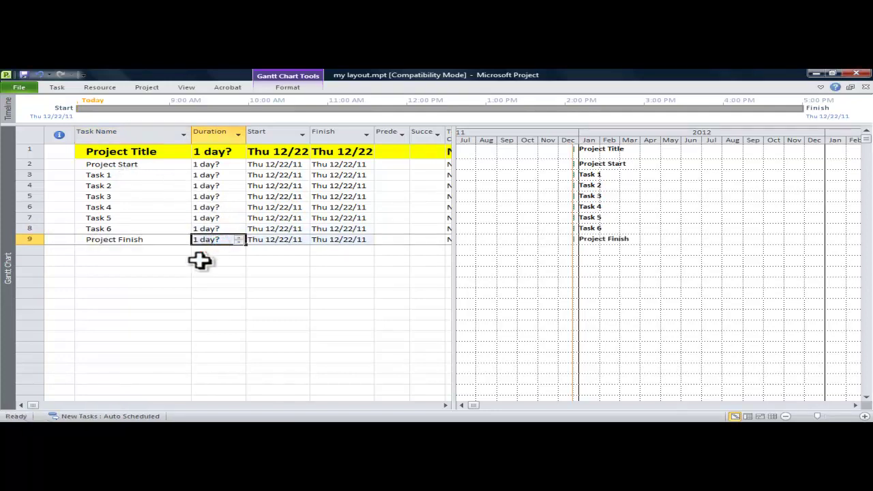
pyautogui.write('0')
pyautogui.press('Return')
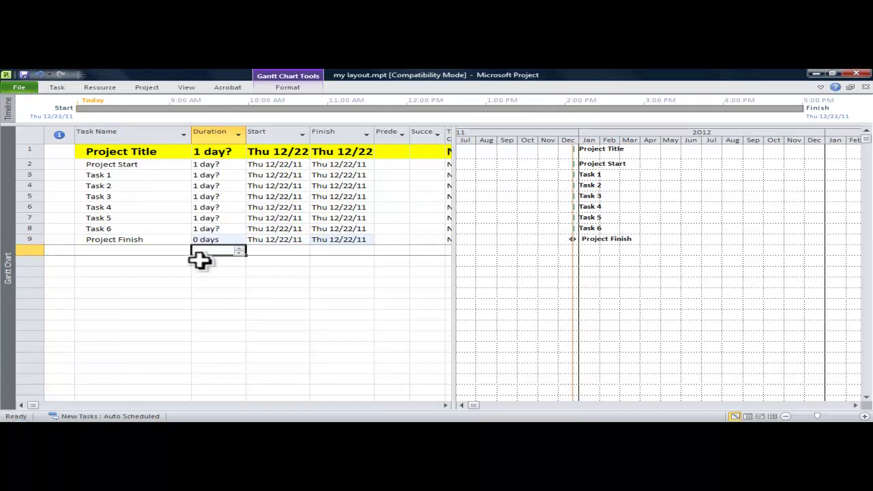
pyautogui.click(205, 164)
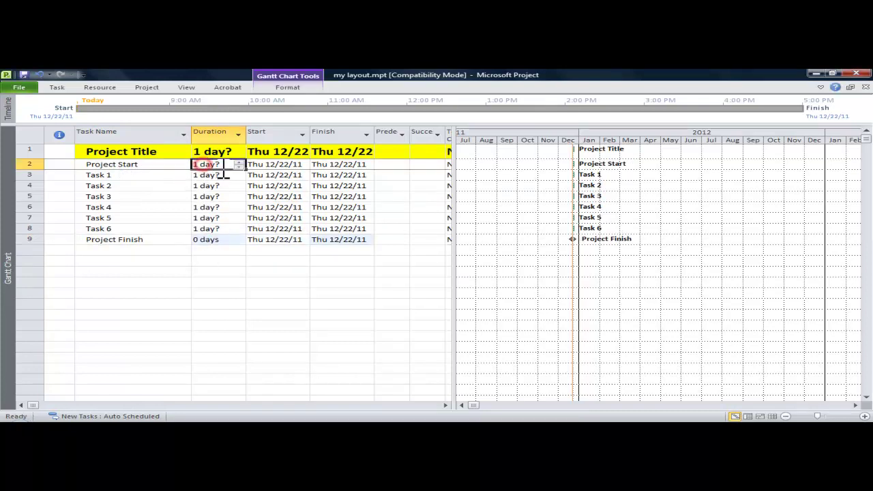
pyautogui.write('0')
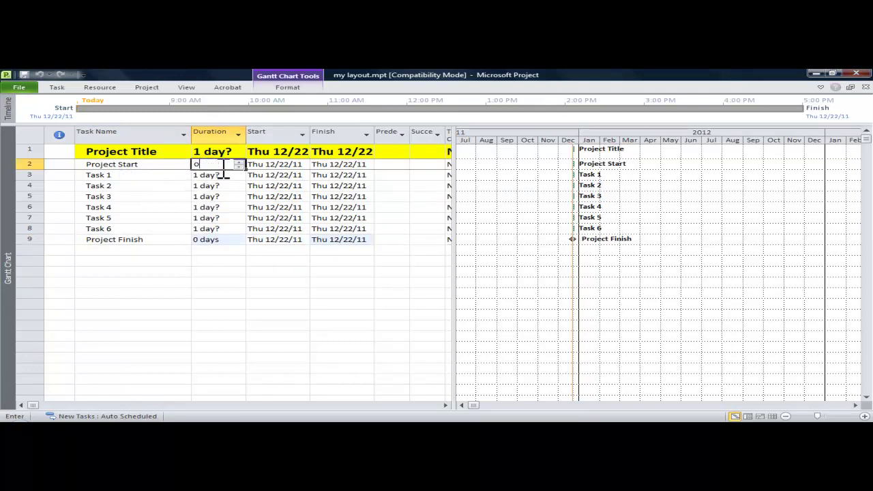
pyautogui.press('Return')
pyautogui.press('Return')
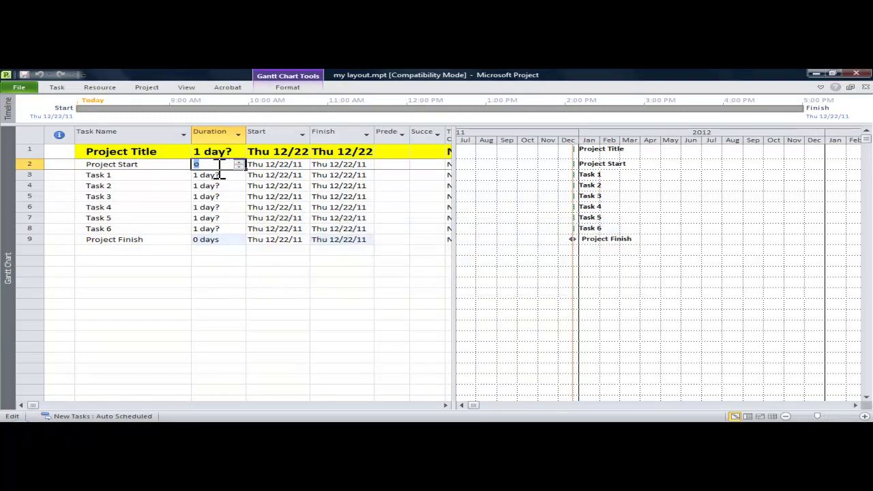
pyautogui.write('0')
pyautogui.press('Return')
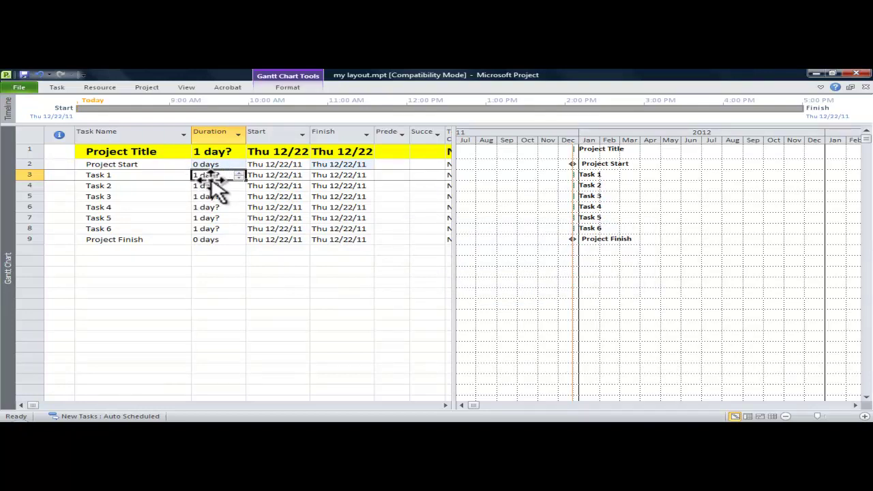
# - Set the durations of Task 1 through Task 6 to 20, 15, 20, 5, 5 and 15 days respectively
pyautogui.write('20')
pyautogui.press('Return')
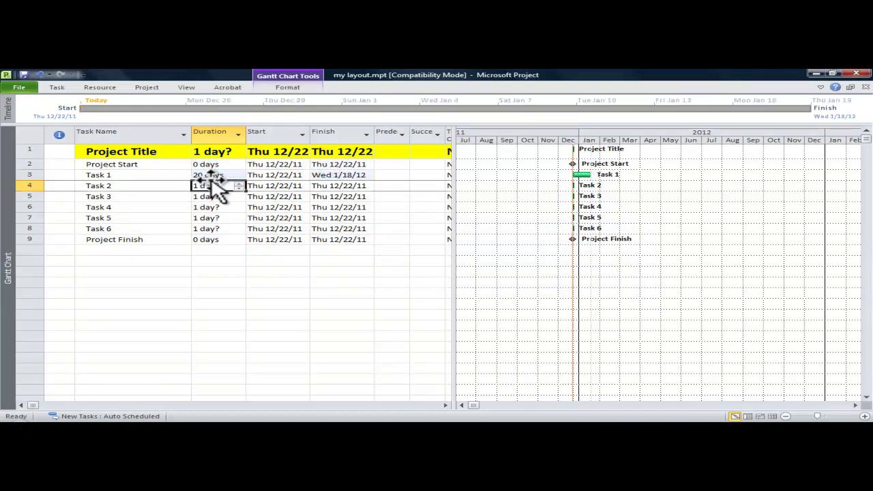
pyautogui.write('15')
pyautogui.press('Return')
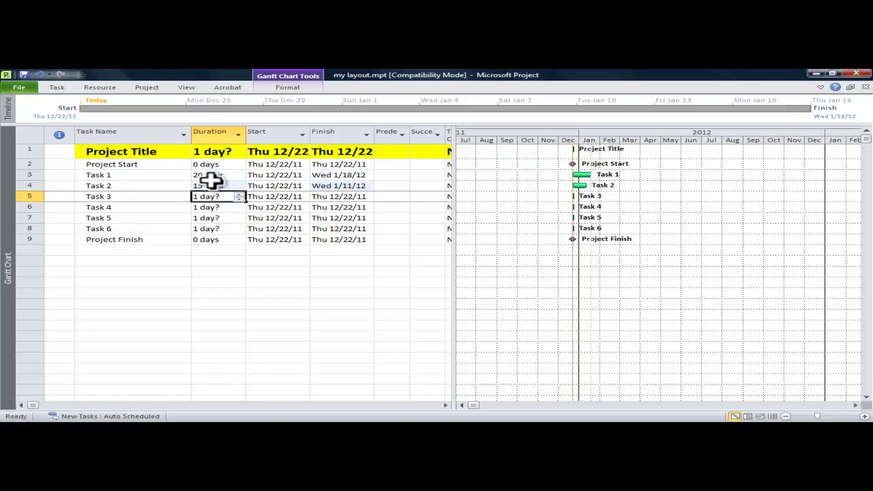
pyautogui.write('20')
pyautogui.press('Return')
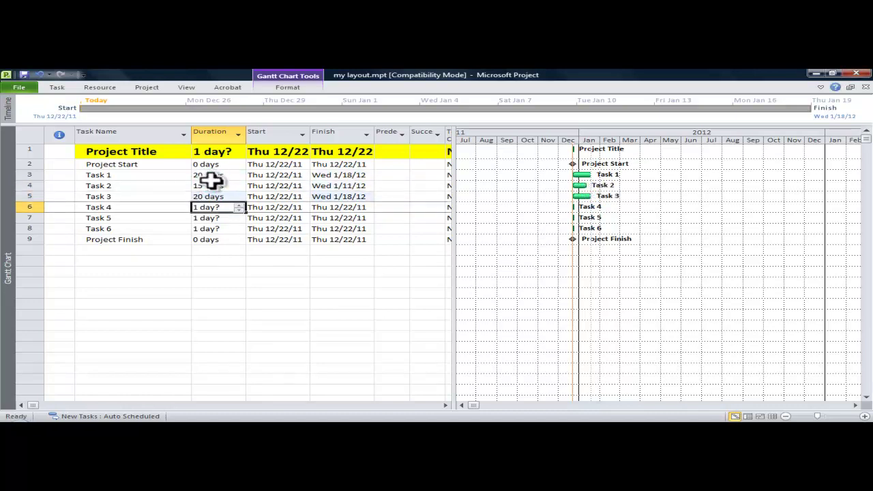
pyautogui.write('5')
pyautogui.press('Return')
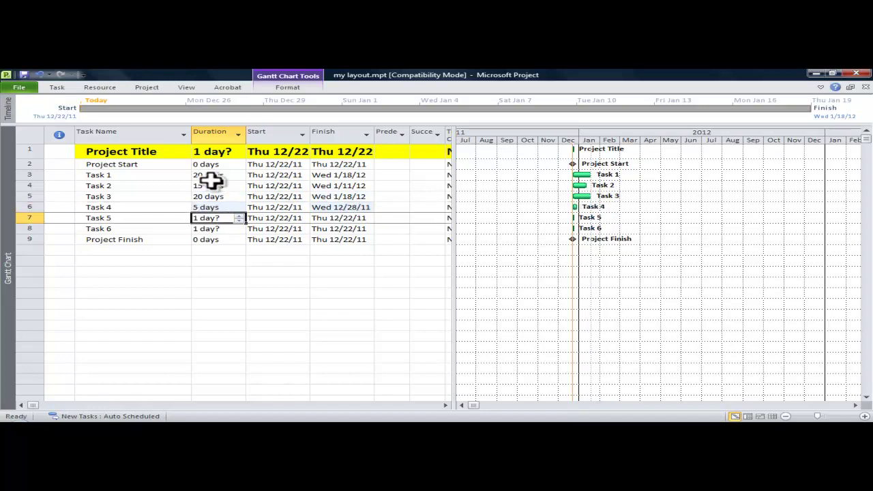
pyautogui.write('5')
pyautogui.press('Return')
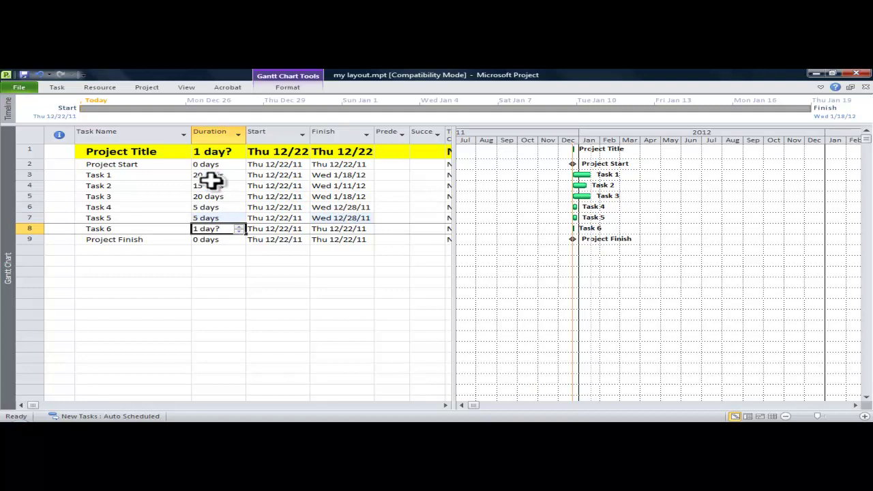
pyautogui.write('15')
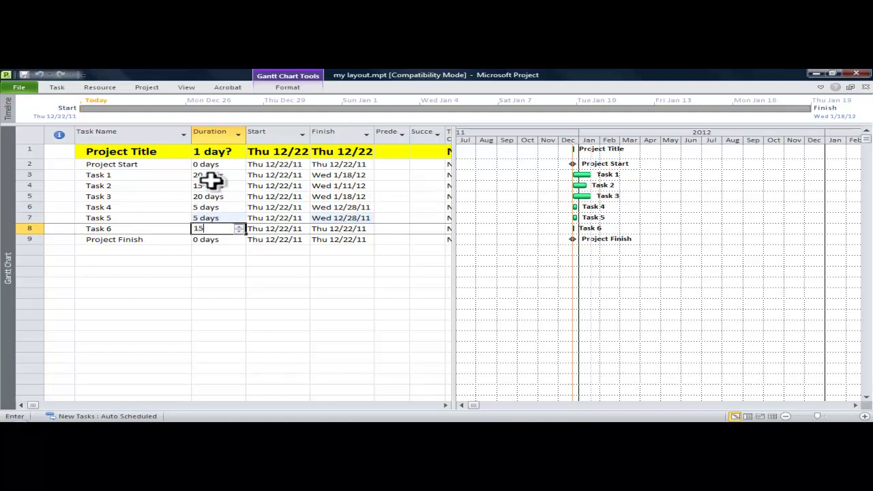
pyautogui.press('Return')
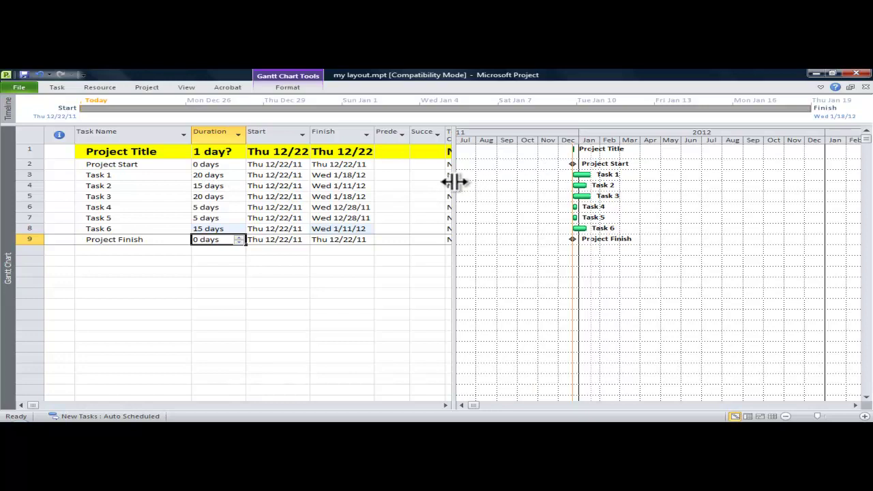
# - Widen the table to show the Task Calendar column and assign the 5dx10h calendar to all tasks from Project Title through Project Finish
pyautogui.moveTo(454, 181); pyautogui.dragTo(522, 181)
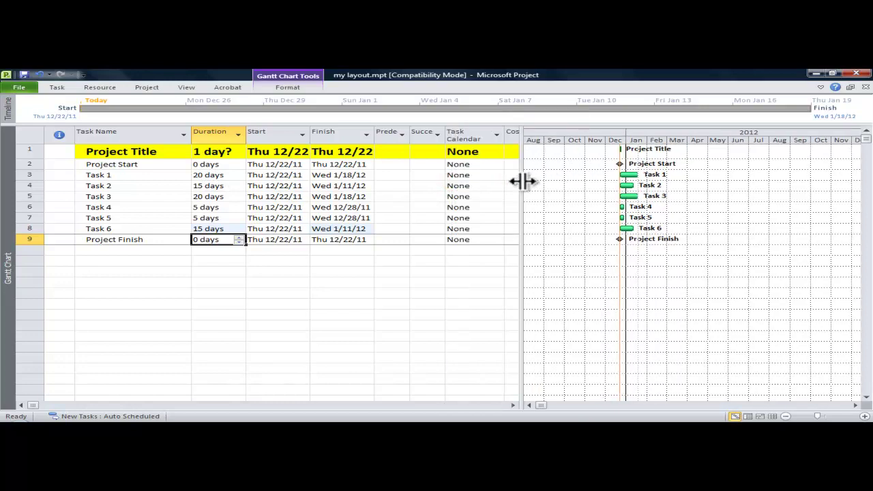
pyautogui.click(493, 150)
pyautogui.click(499, 151)
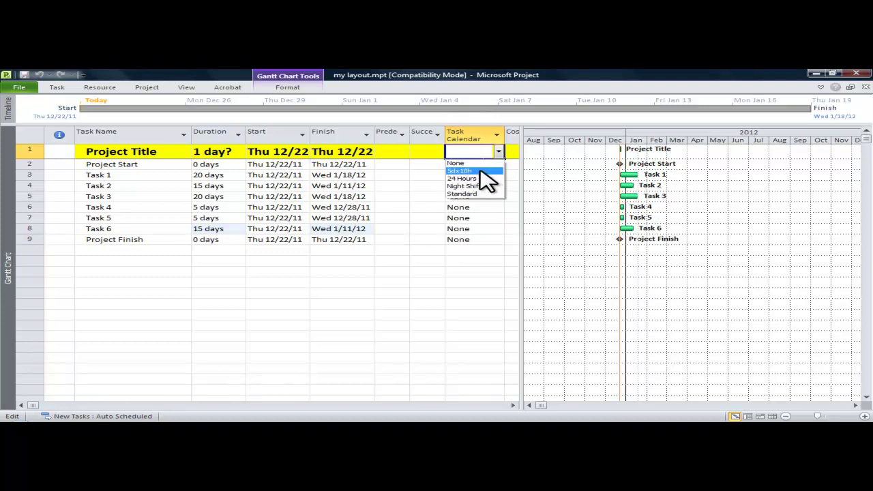
pyautogui.click(479, 170)
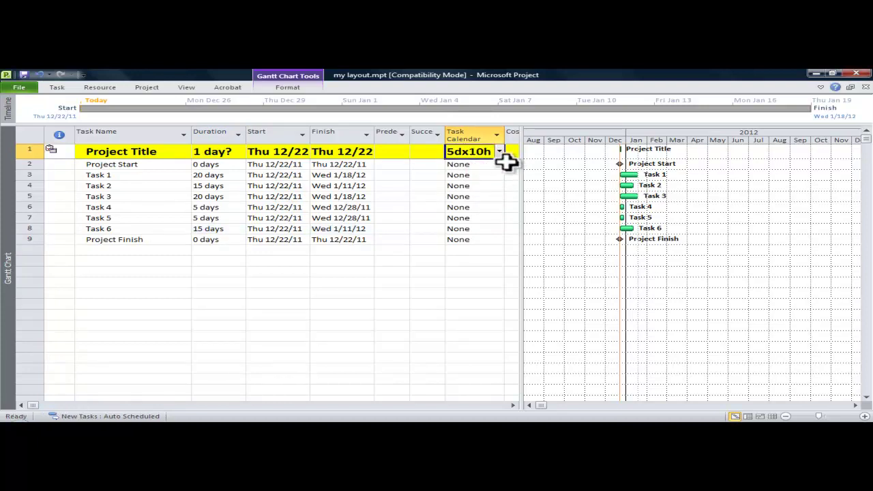
pyautogui.moveTo(504, 157); pyautogui.dragTo(508, 244)
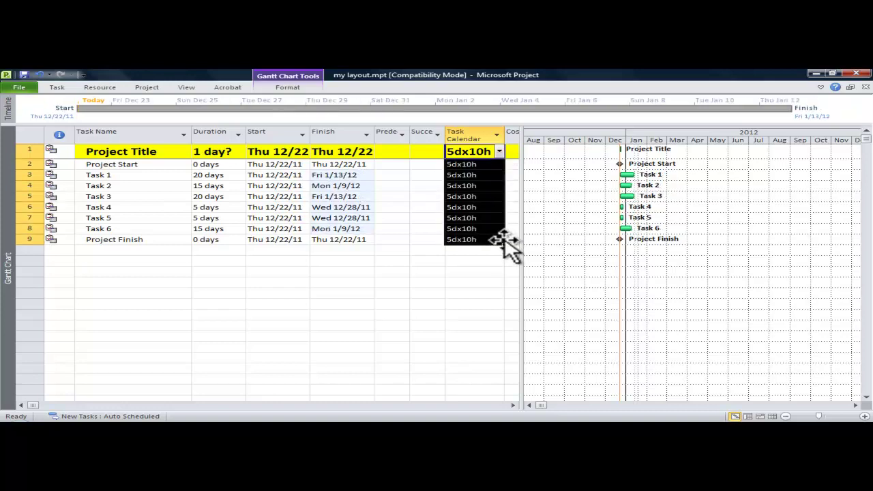
# - Save the project to the Desktop as 2011 12 21 XYZ Project.mpp, replacing the existing file
pyautogui.click(21, 89)
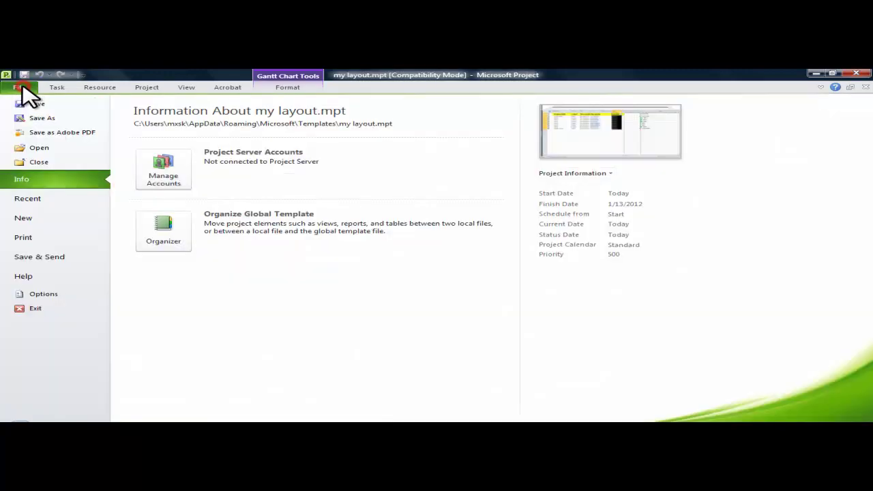
pyautogui.click(43, 120)
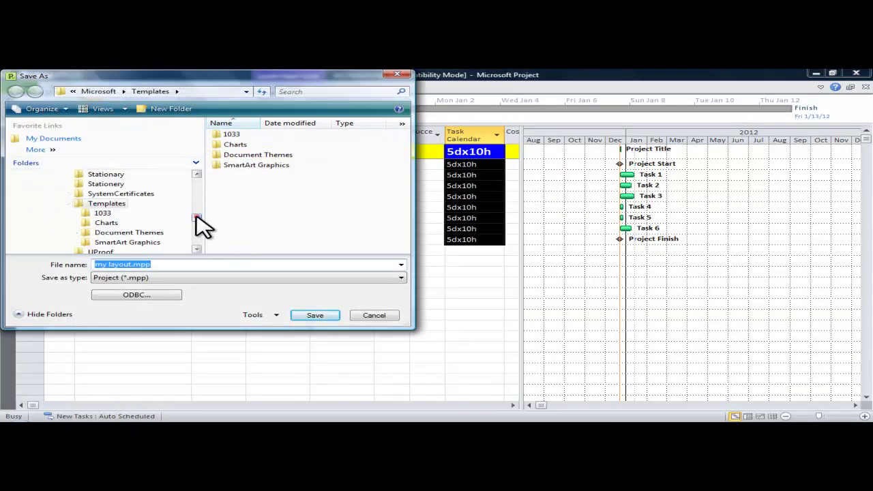
pyautogui.moveTo(195, 225); pyautogui.dragTo(200, 184)
pyautogui.click(47, 175)
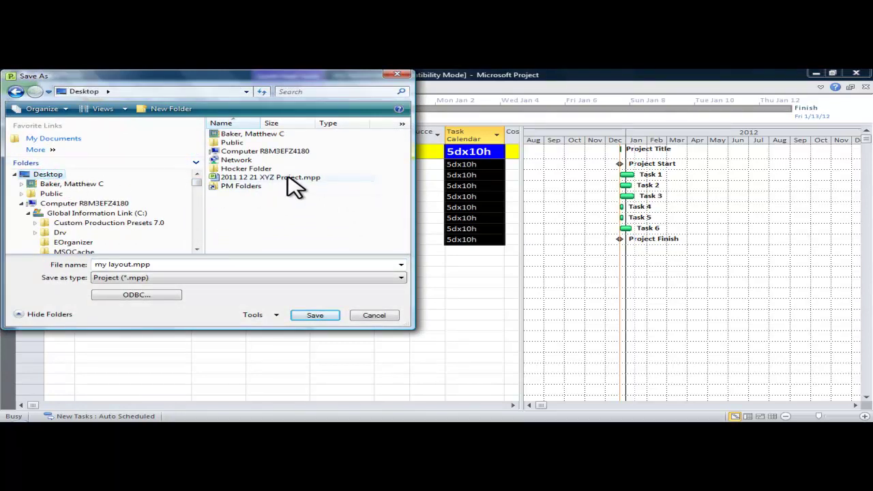
pyautogui.click(287, 179)
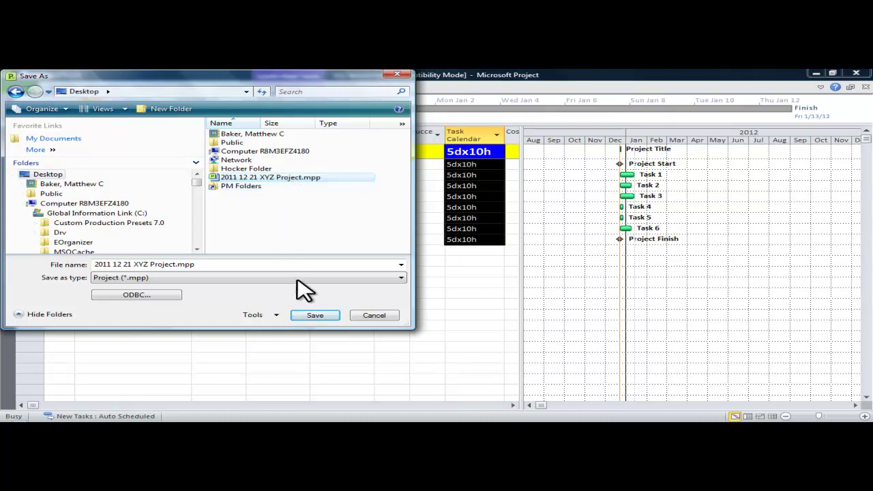
pyautogui.click(316, 315)
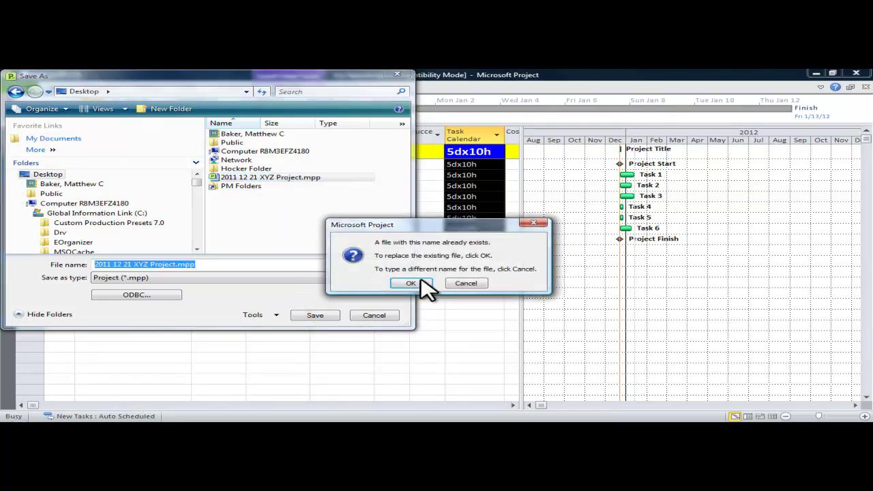
pyautogui.click(417, 283)
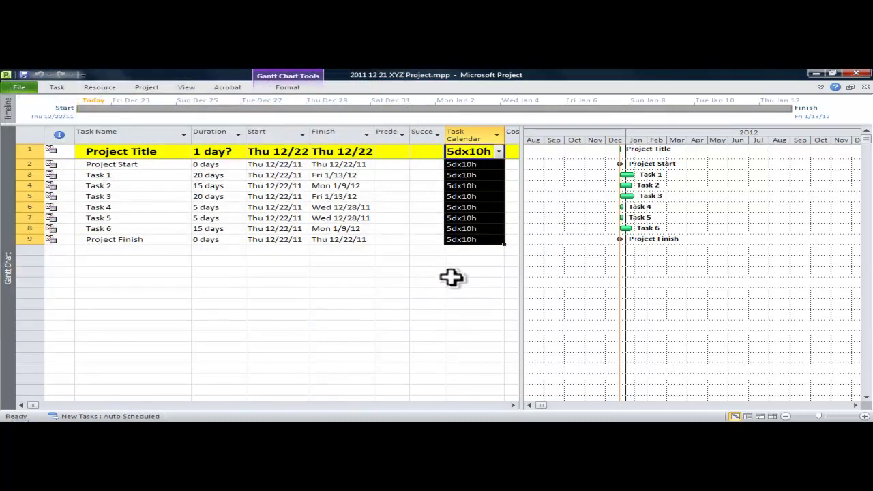
# - Link Project Start to Task 1 and Task 1 to Task 2 using their Gantt chart bars
pyautogui.click(398, 229)
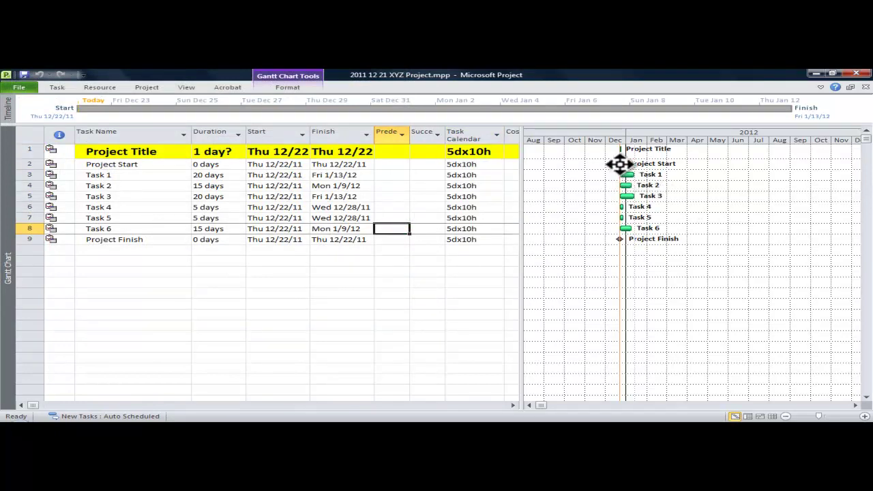
pyautogui.moveTo(620, 163); pyautogui.dragTo(627, 176)
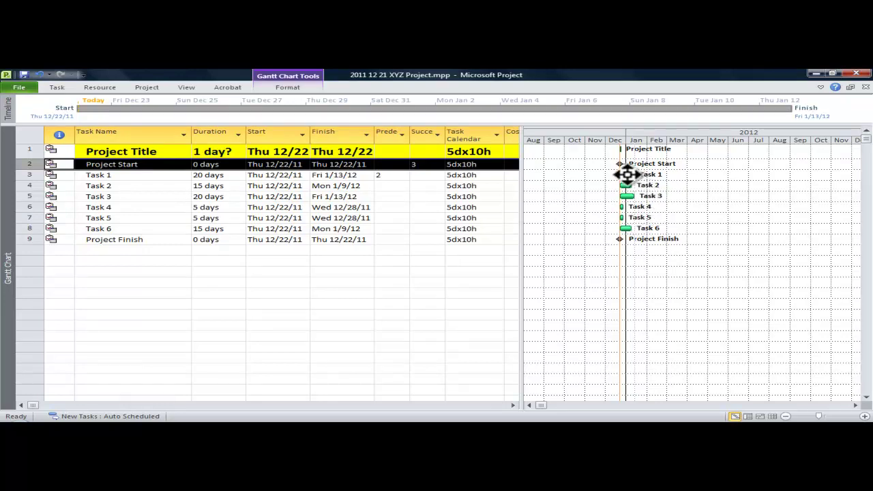
pyautogui.moveTo(627, 174); pyautogui.dragTo(626, 186)
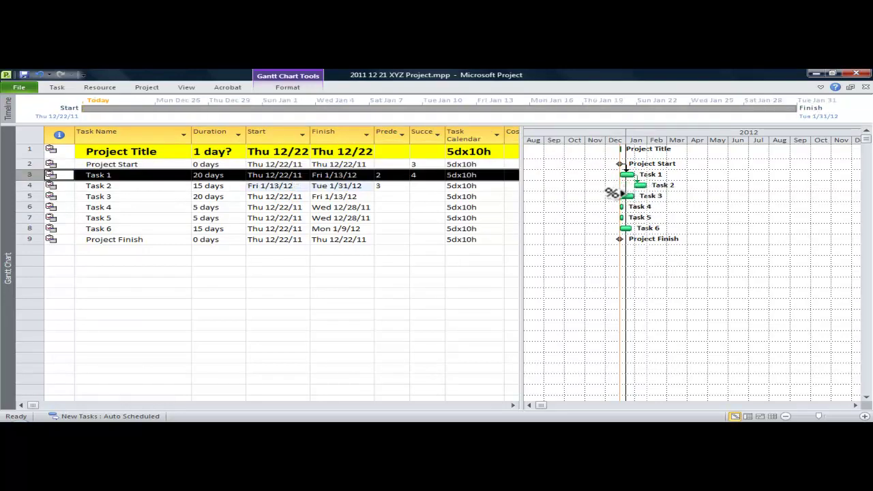
# - Increase the Gantt chart's timescale size so the month columns are wider
pyautogui.doubleClick(634, 135)
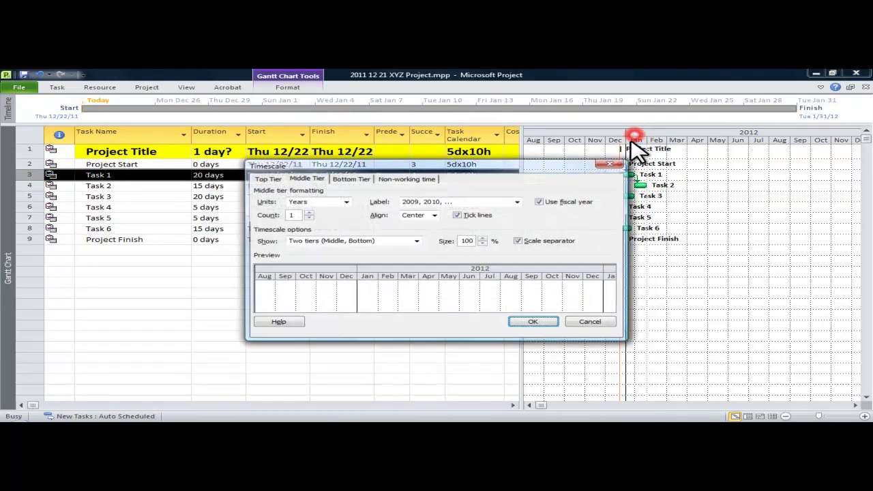
pyautogui.click(482, 238)
pyautogui.click(482, 238)
pyautogui.click(482, 238)
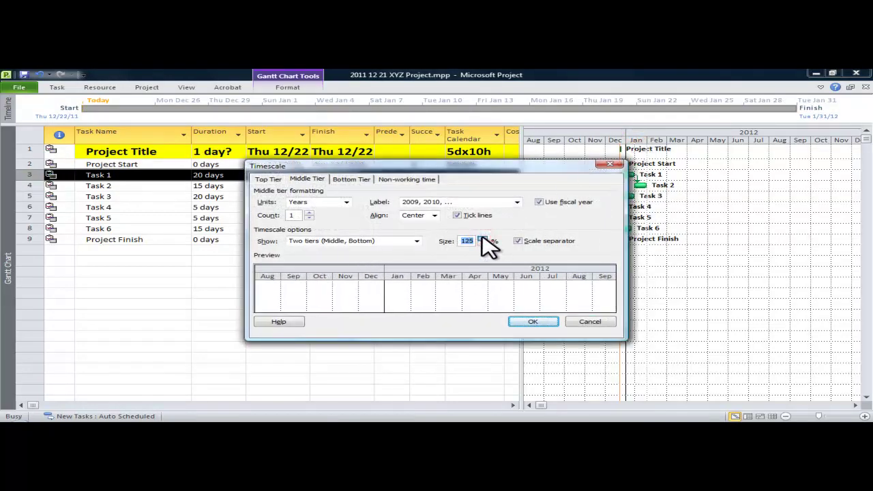
pyautogui.click(482, 238)
pyautogui.click(482, 238)
pyautogui.click(482, 238)
pyautogui.click(483, 238)
pyautogui.click(536, 320)
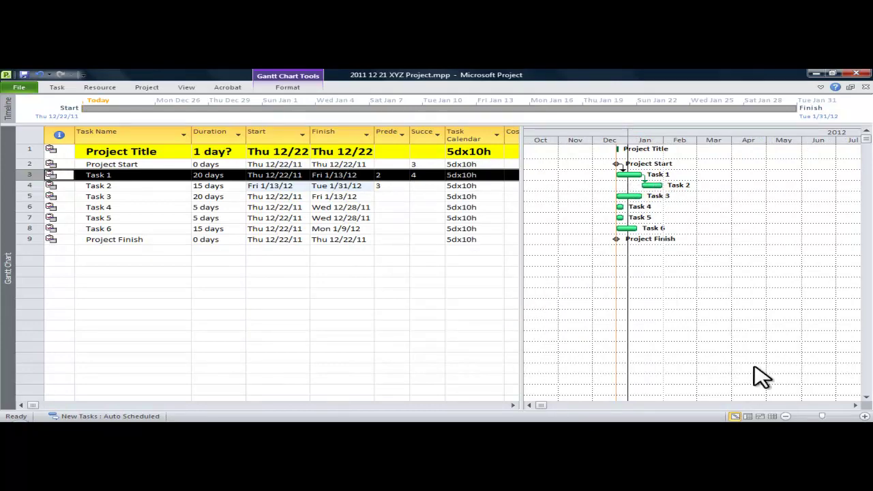
# - Link Task 2 to Task 3 using their Gantt chart bars
pyautogui.click(857, 405)
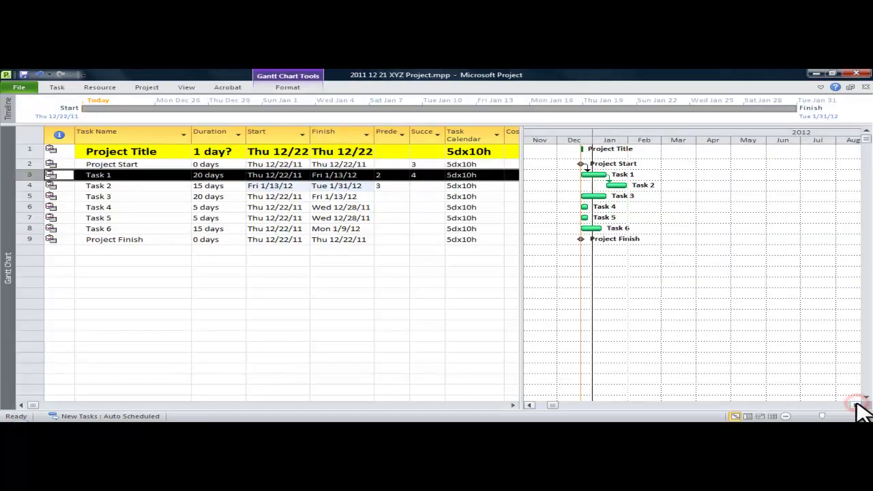
pyautogui.click(857, 405)
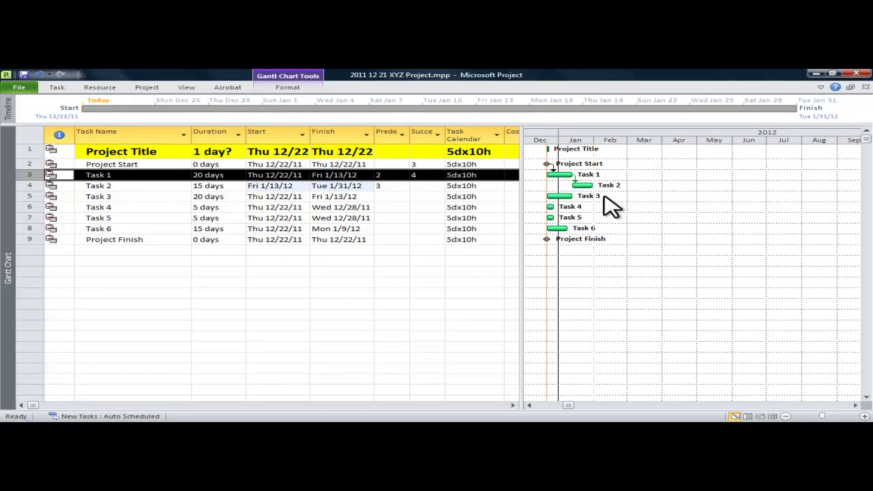
pyautogui.moveTo(579, 184); pyautogui.dragTo(559, 196)
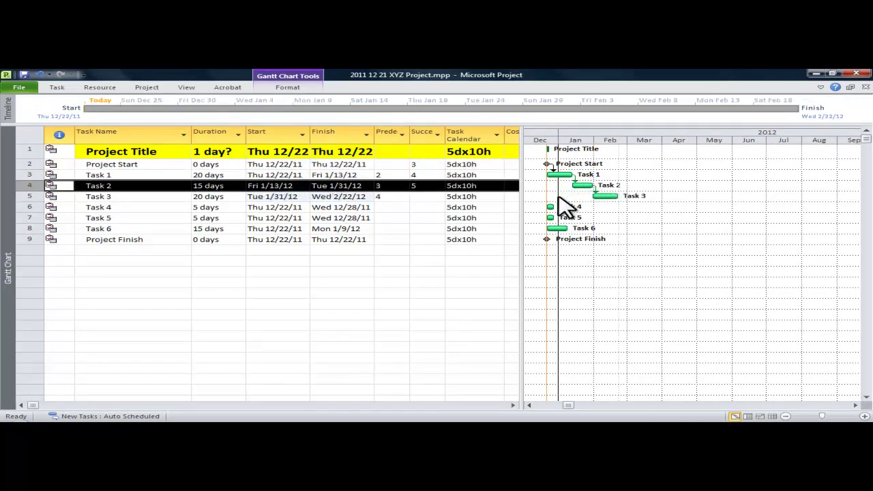
# - Enter 6 as the successor of Task 3 and 7 as the successor of Task 4 in the table
pyautogui.click(424, 196)
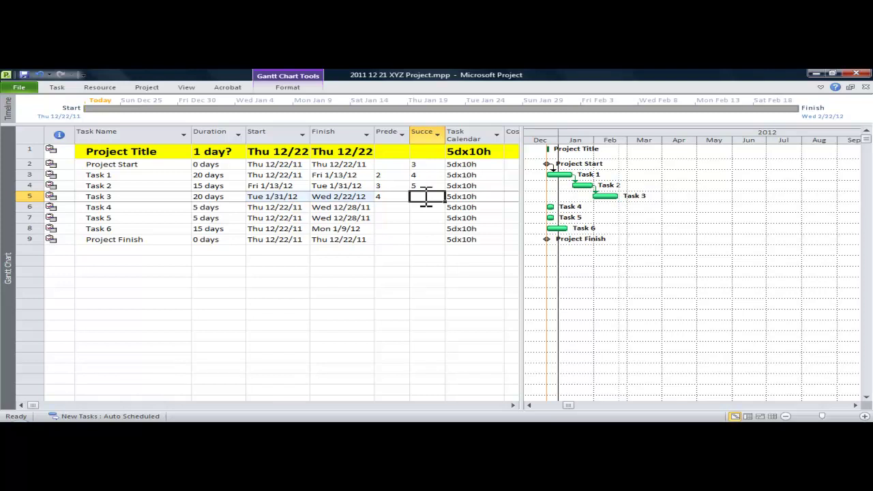
pyautogui.write('6')
pyautogui.press('Return')
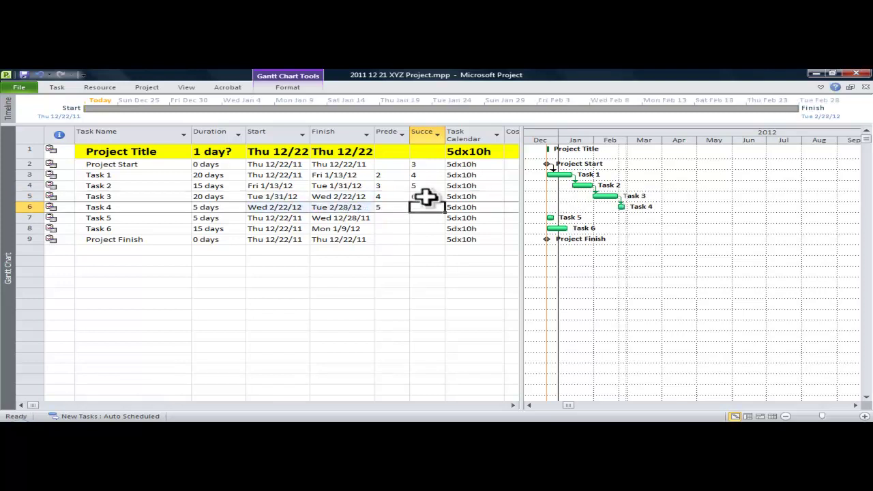
pyautogui.write('7')
pyautogui.press('Return')
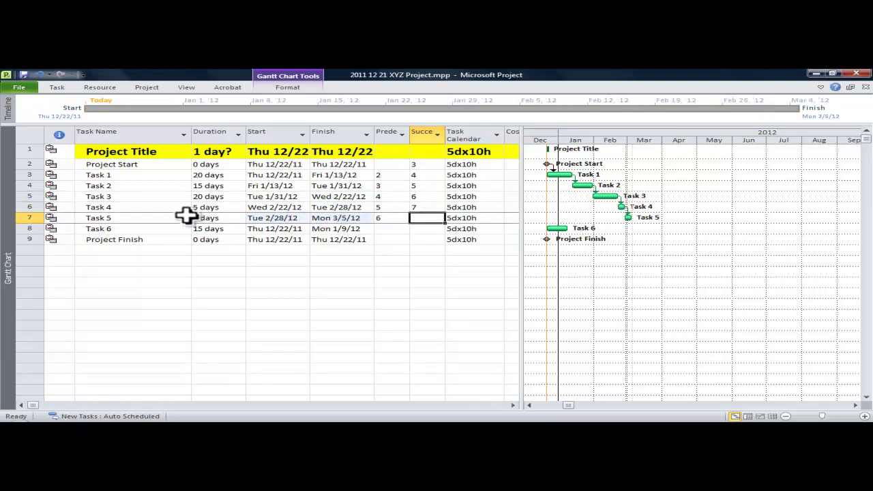
# - Link Task 5, Task 6 and Project Finish in sequence with the Link Tasks command
pyautogui.click(30, 217)
pyautogui.moveTo(32, 216); pyautogui.dragTo(32, 239)
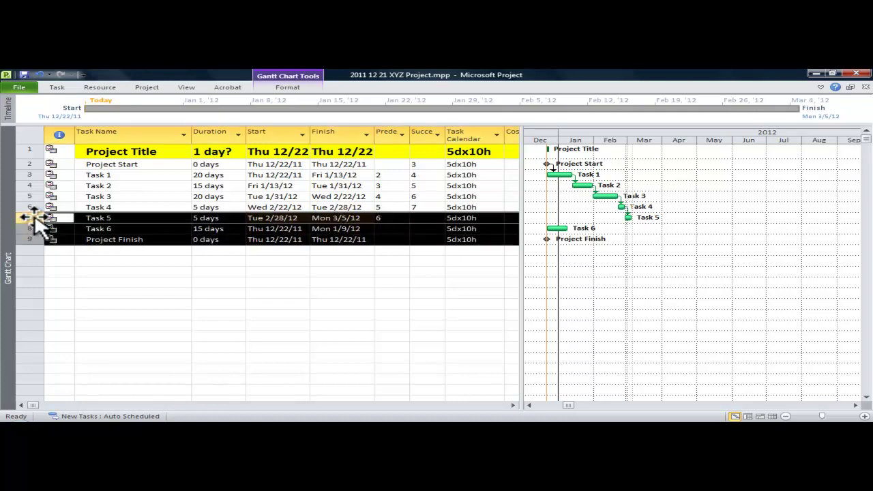
pyautogui.click(57, 87)
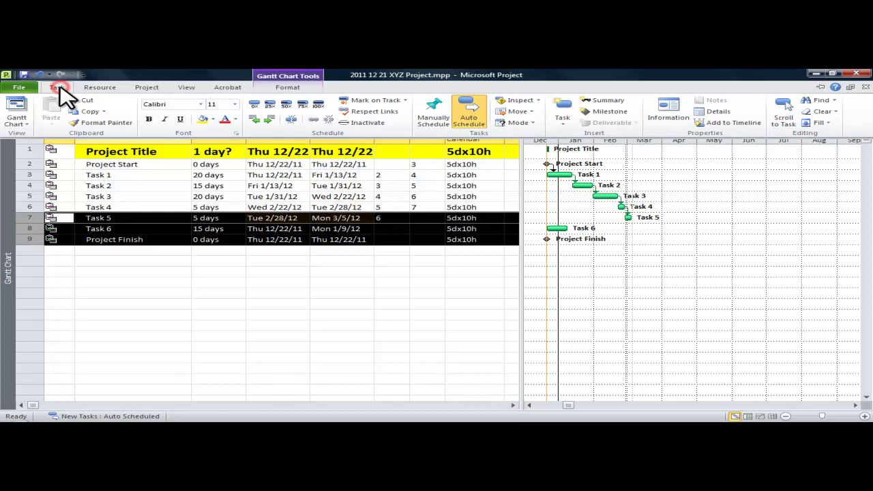
pyautogui.click(315, 121)
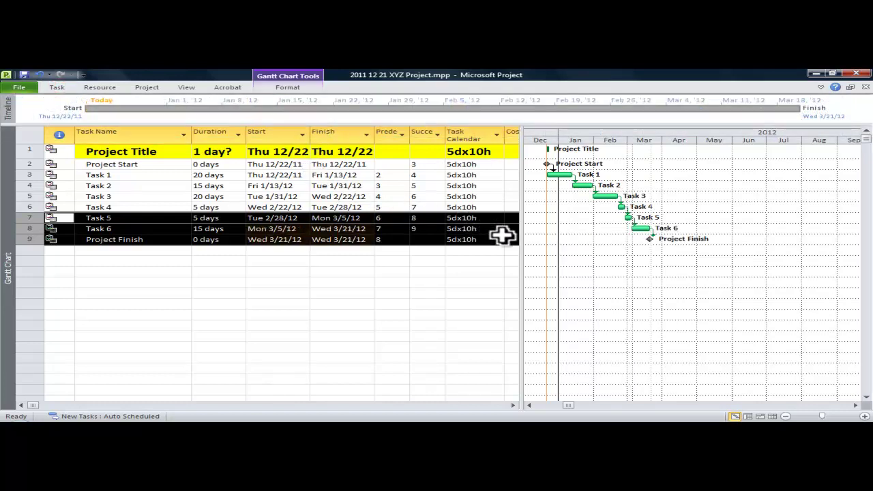
# - Indent the tasks from Project Start through Project Finish so they become subtasks of Project Title
pyautogui.click(34, 165)
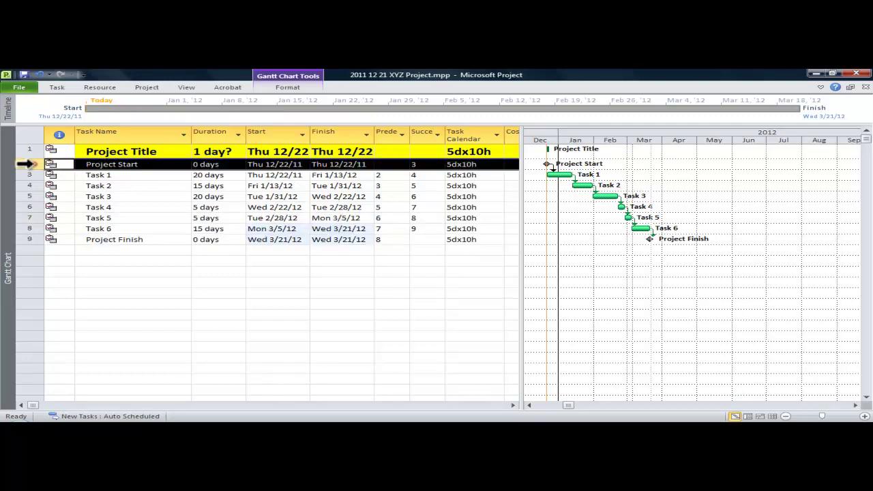
pyautogui.hotkey('shift', 'Down')
pyautogui.hotkey('shift', 'Down')
pyautogui.hotkey('shift', 'Down')
pyautogui.hotkey('shift', 'Down')
pyautogui.hotkey('shift', 'Down')
pyautogui.hotkey('shift', 'Down')
pyautogui.hotkey('shift', 'Down')
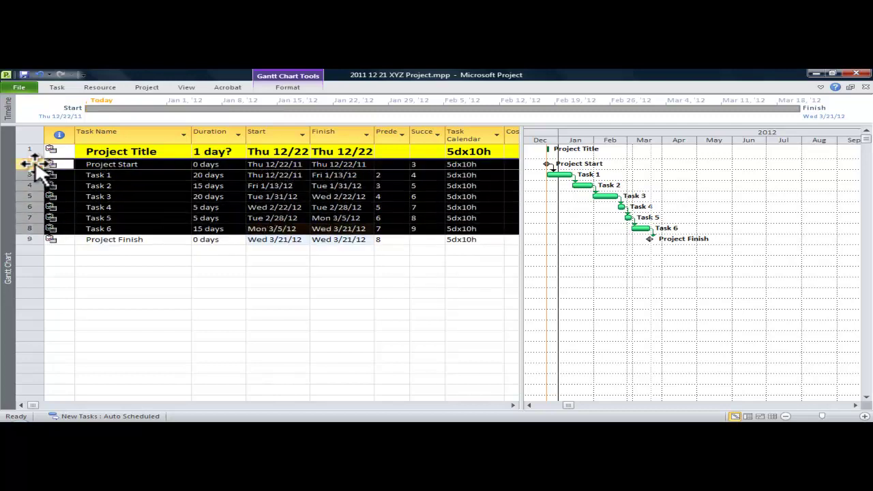
pyautogui.click(60, 88)
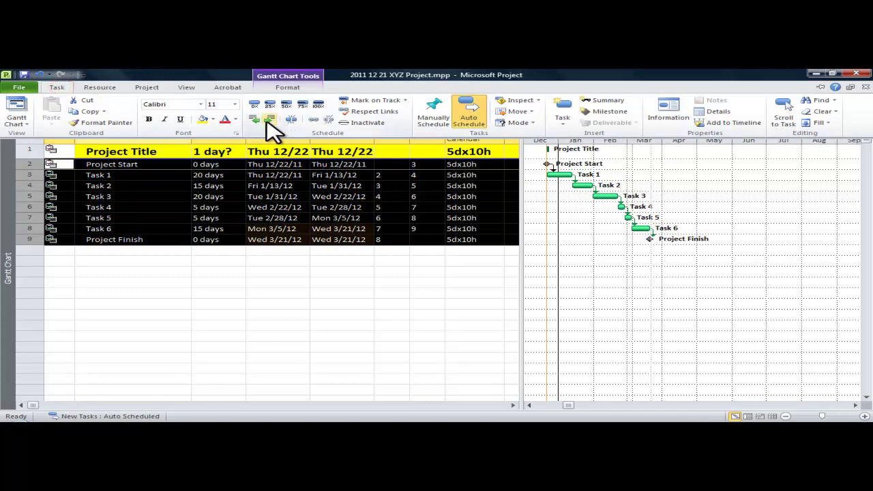
pyautogui.click(269, 120)
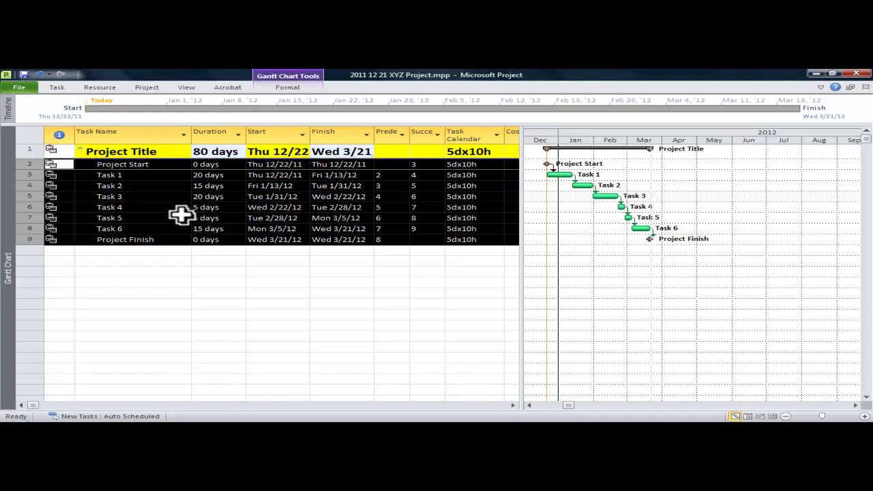
# - Delete the dependency between Task 4 and Task 5 and link the two tasks again in the Gantt chart
pyautogui.click(142, 217)
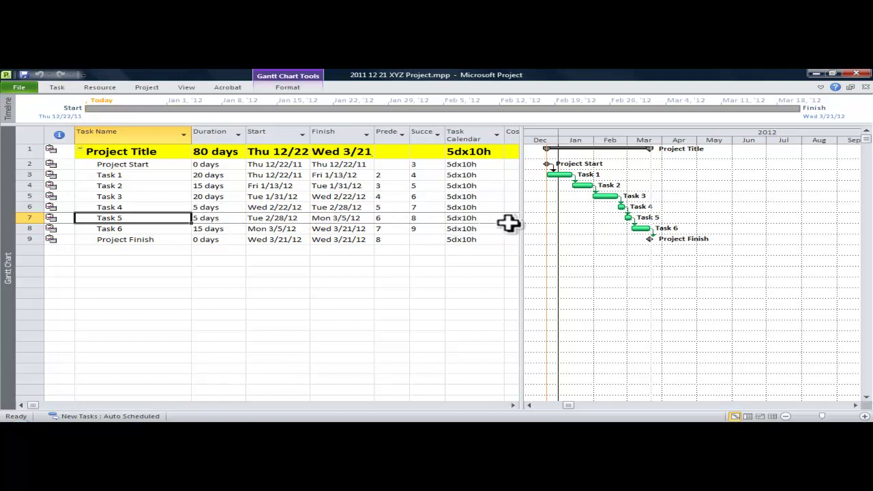
pyautogui.doubleClick(627, 213)
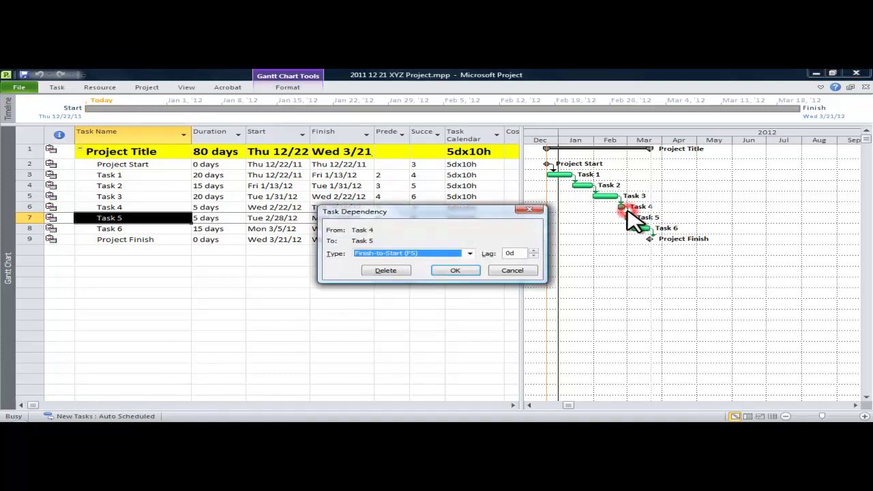
pyautogui.click(469, 253)
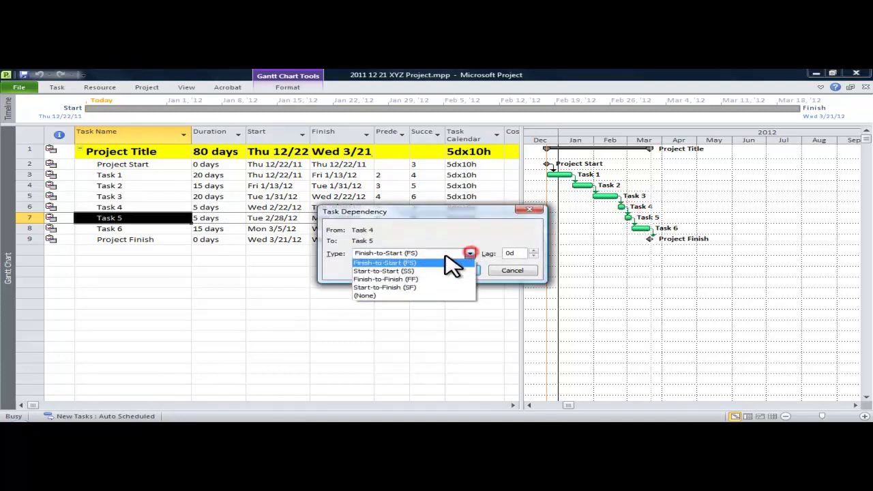
pyautogui.click(406, 272)
pyautogui.click(395, 270)
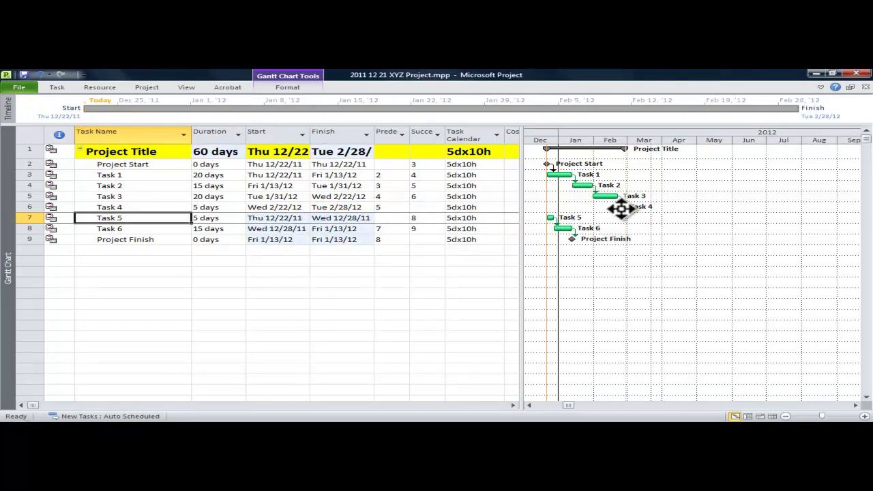
pyautogui.moveTo(622, 208); pyautogui.dragTo(558, 219)
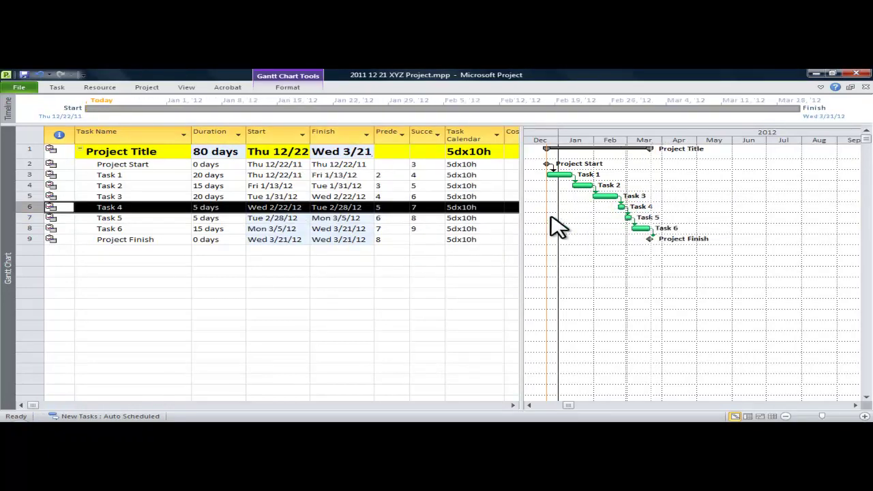
# - Change the dependency between Task 4 and Task 5 to Start-to-Start (SS)
pyautogui.doubleClick(626, 213)
pyautogui.click(458, 253)
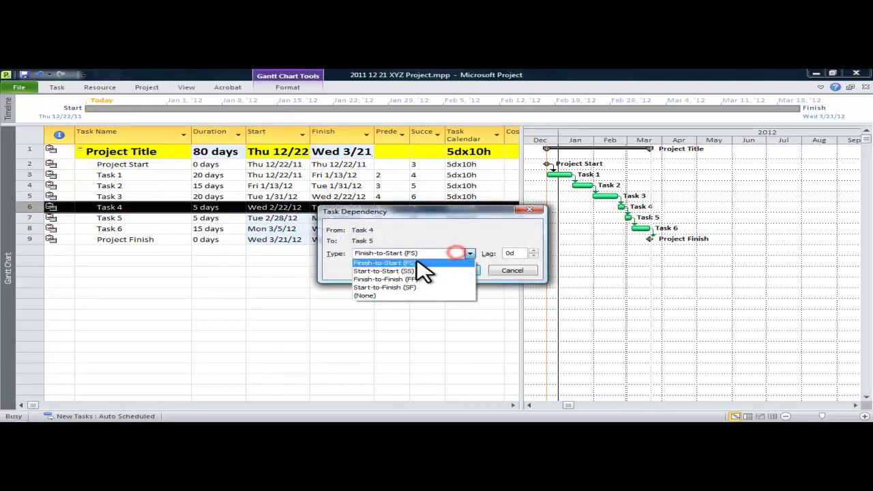
pyautogui.click(423, 271)
pyautogui.click(459, 270)
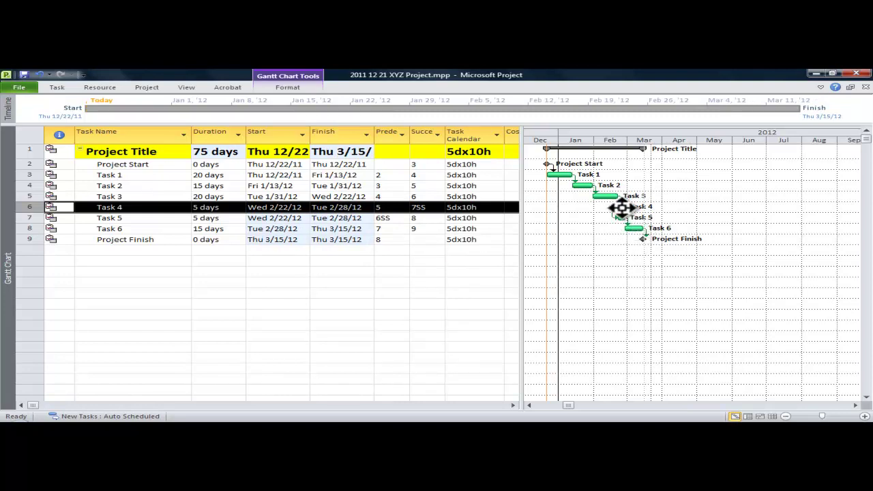
# - Link Task 4 to Task 6 in the Gantt chart and replace Task 5's successor with 9, Project Finish
pyautogui.moveTo(622, 208)
pyautogui.moveTo(621, 208); pyautogui.dragTo(633, 231)
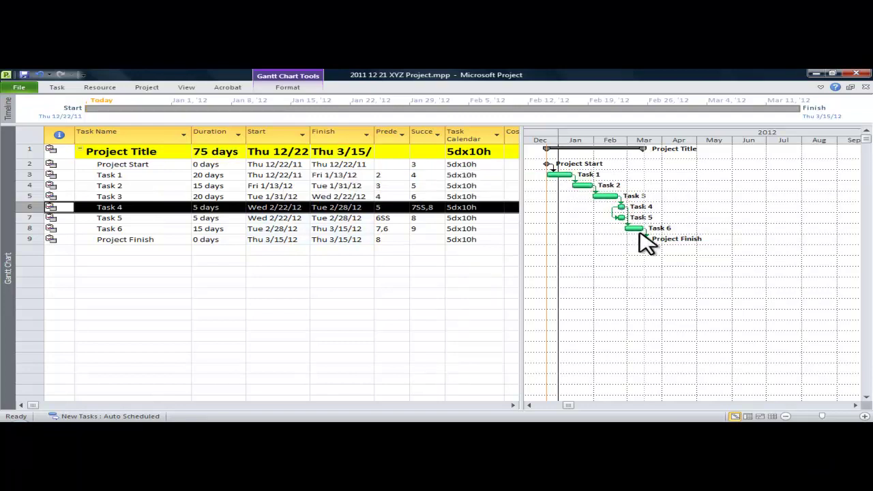
pyautogui.click(428, 219)
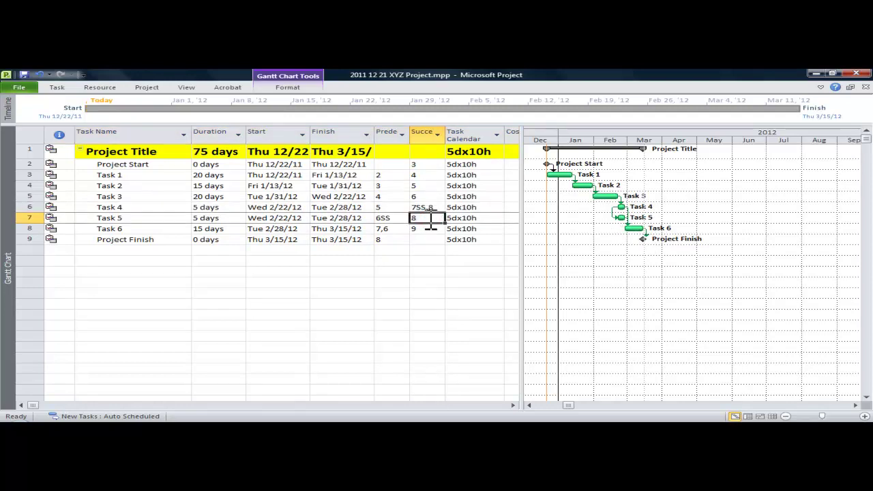
pyautogui.write('9')
pyautogui.press('Return')
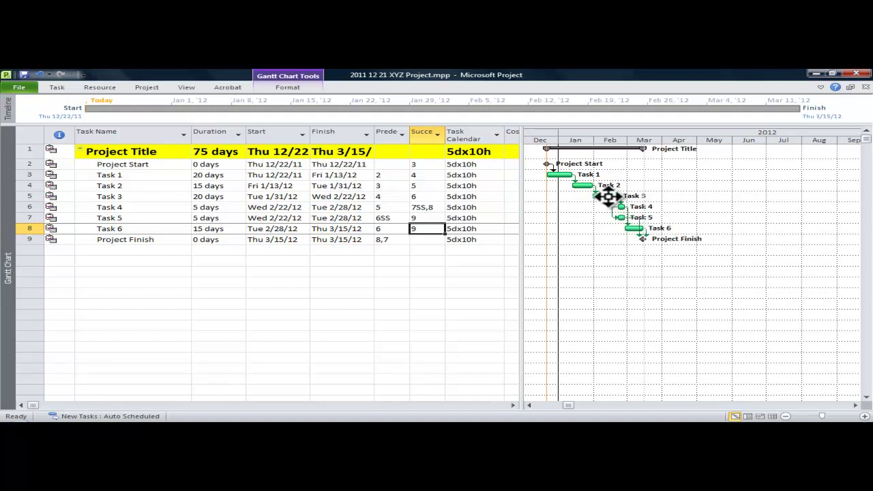
# - Link Task 3 to Task 5 in the Gantt chart and set Task 5's predecessor to only 5
pyautogui.moveTo(621, 221); pyautogui.dragTo(620, 218)
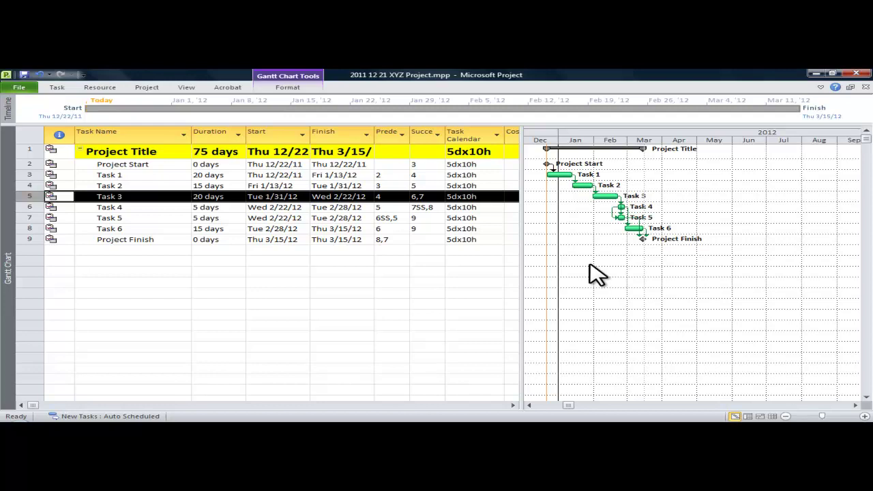
pyautogui.click(383, 219)
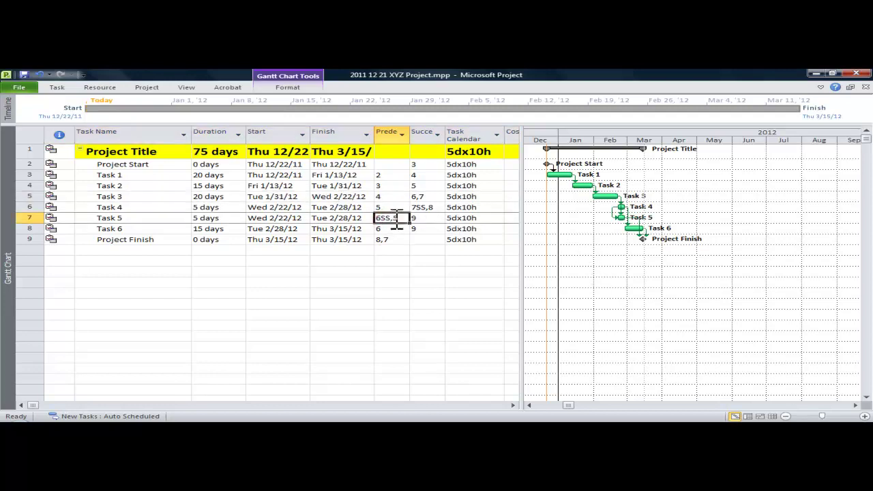
pyautogui.write('5')
pyautogui.press('Return')
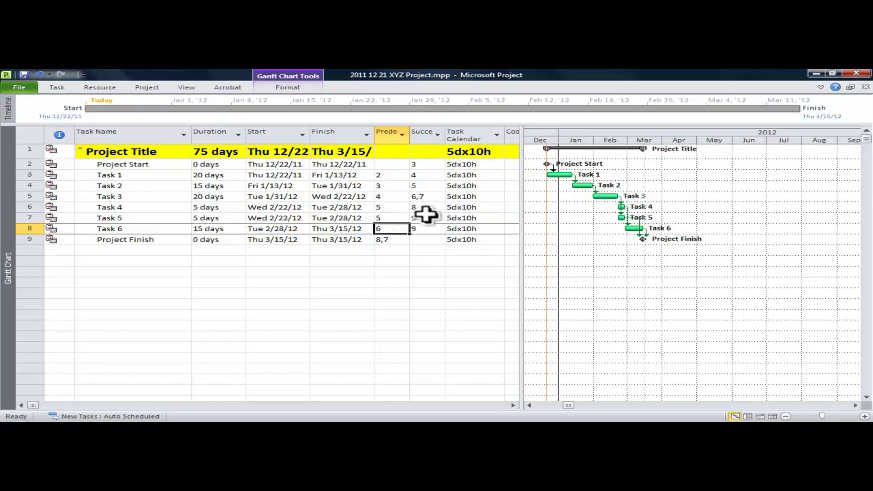
# - Show critical tasks in the Gantt chart with the Critical Tasks bar style
pyautogui.rightClick(722, 325)
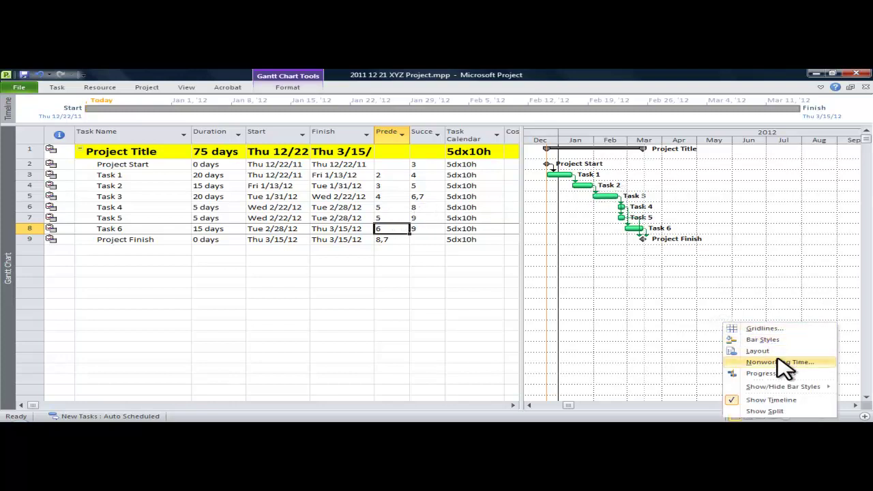
pyautogui.moveTo(765, 387)
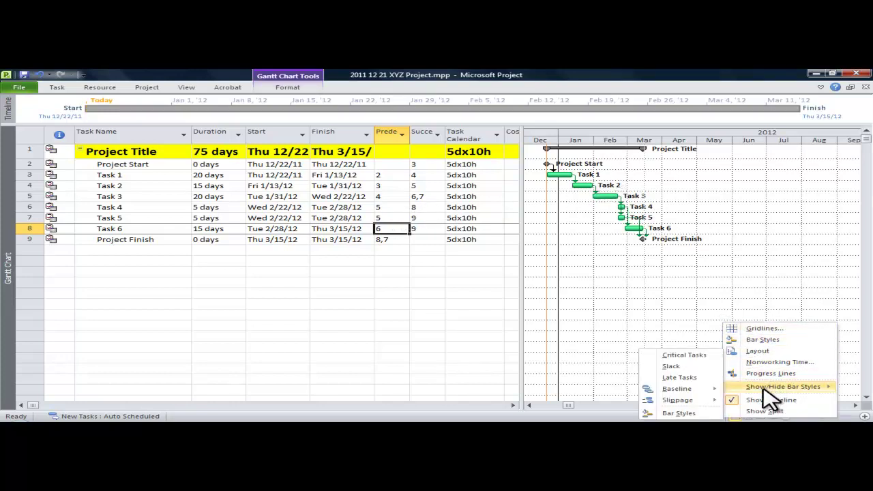
pyautogui.click(713, 362)
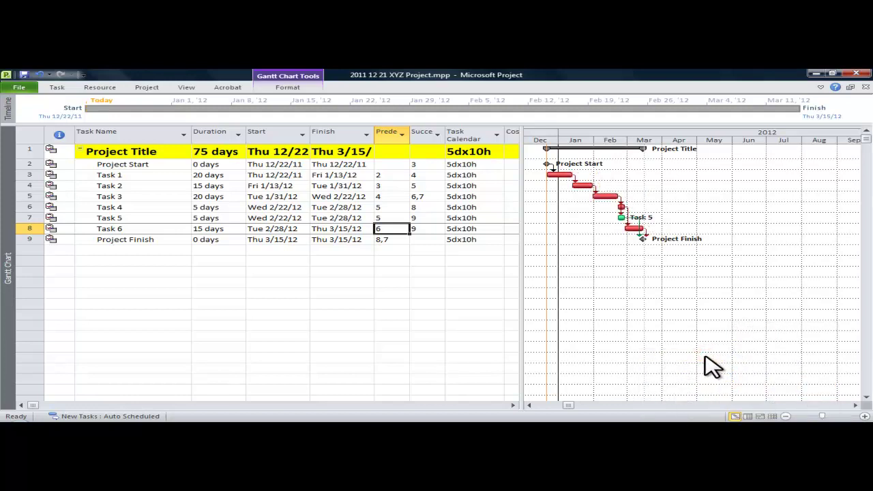
# - Edit the Critical bar style so its right-side bar text shows the task Name, and apply the change
pyautogui.rightClick(681, 196)
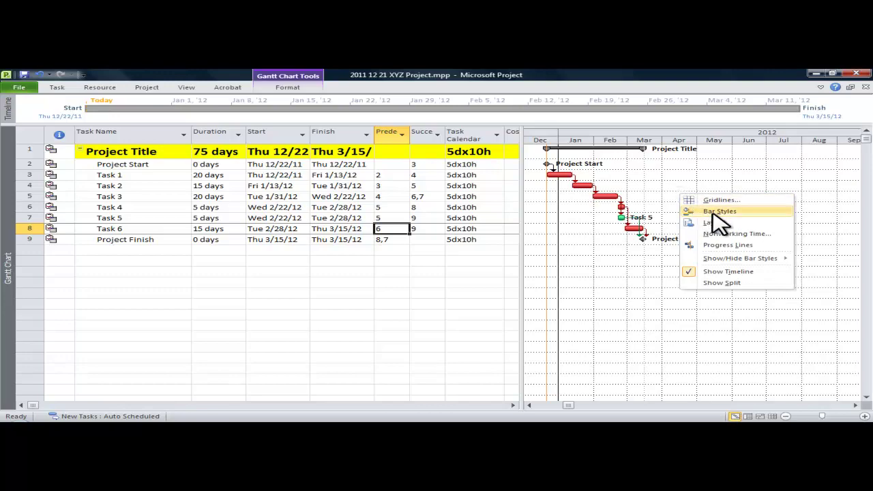
pyautogui.click(713, 212)
pyautogui.moveTo(735, 160)
pyautogui.mouseDown()
pyautogui.moveTo(750, 239)
pyautogui.moveTo(736, 171)
pyautogui.mouseUp()
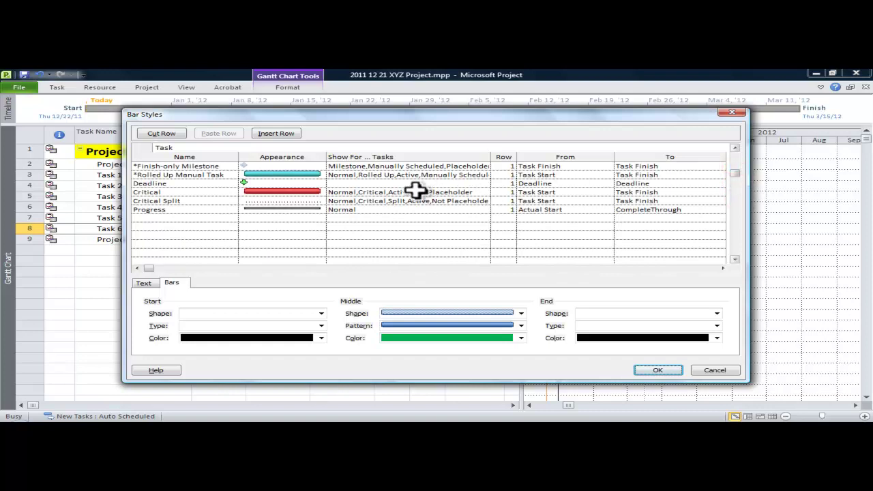
pyautogui.click(316, 193)
pyautogui.click(144, 283)
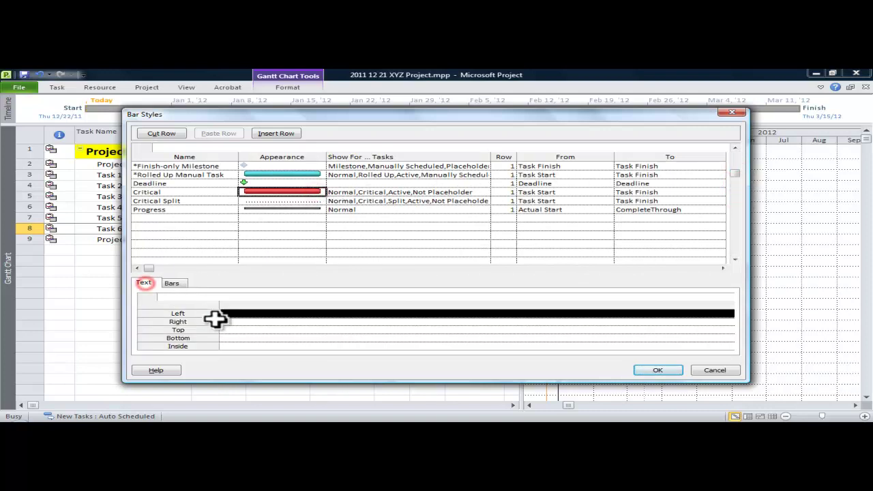
pyautogui.click(223, 322)
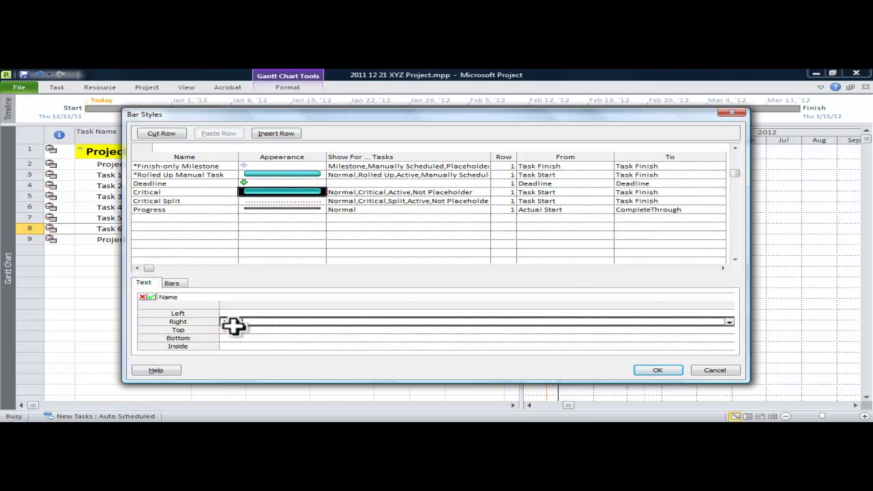
pyautogui.click(663, 369)
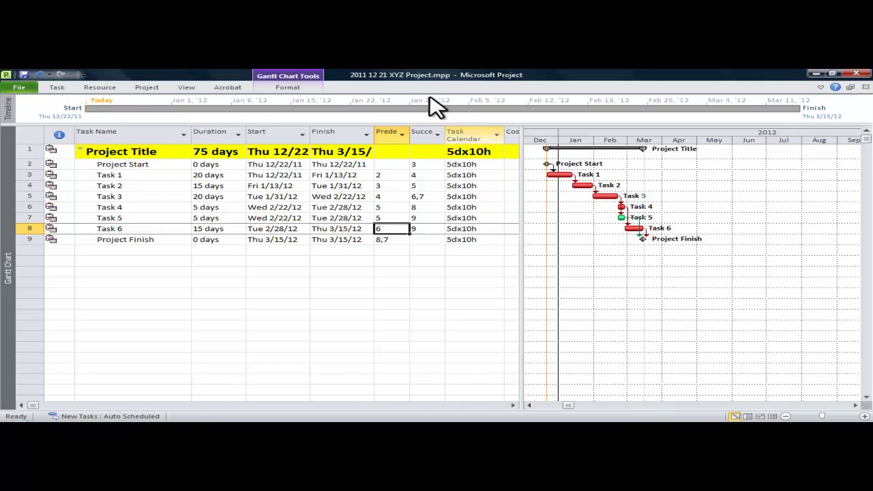
# - Show the Task Form as the details pane and switch the main view to the Resource Sheet
pyautogui.click(191, 89)
pyautogui.click(653, 111)
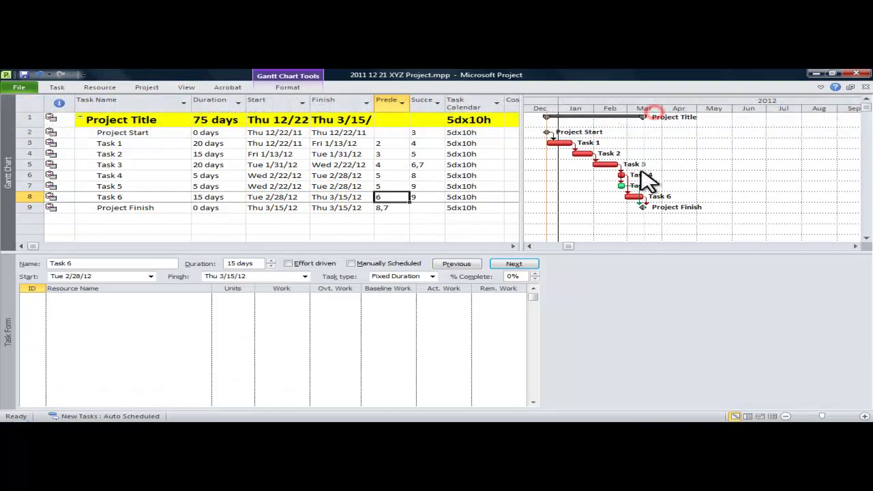
pyautogui.click(772, 416)
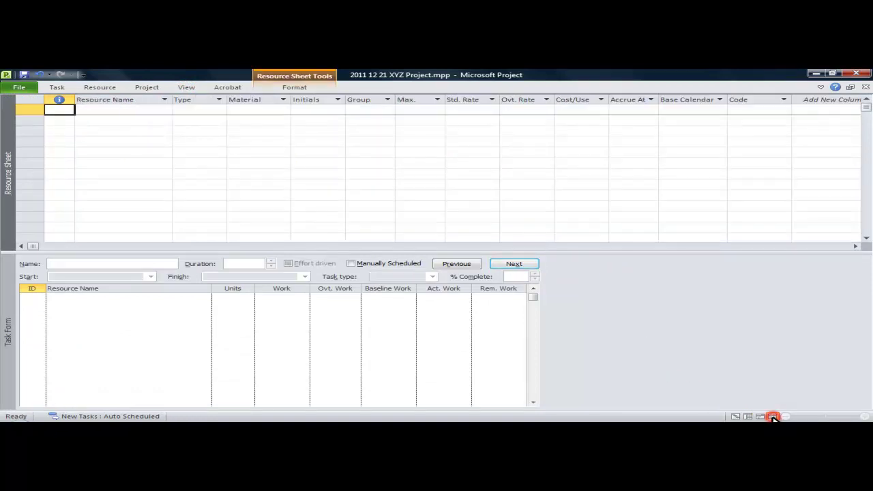
# - Add three resources to the Resource Sheet named Direct Workers, Indirect Workers and Materials
pyautogui.click(113, 110)
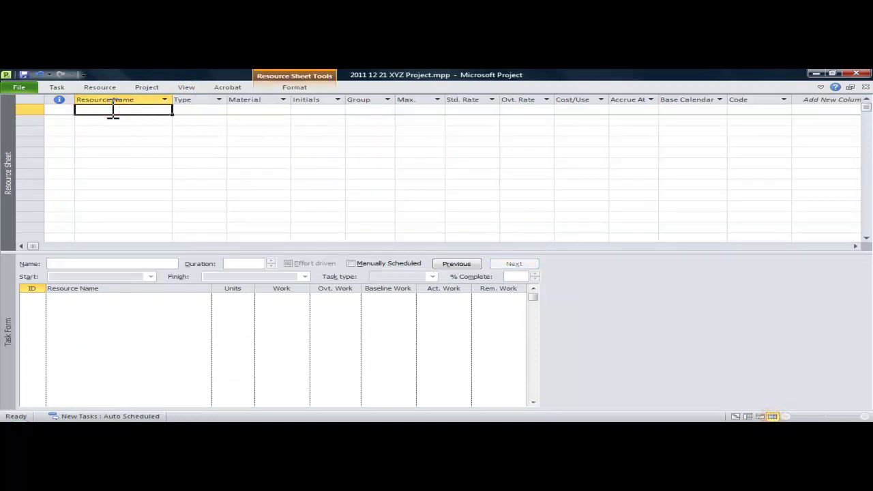
pyautogui.write('Direct Workers')
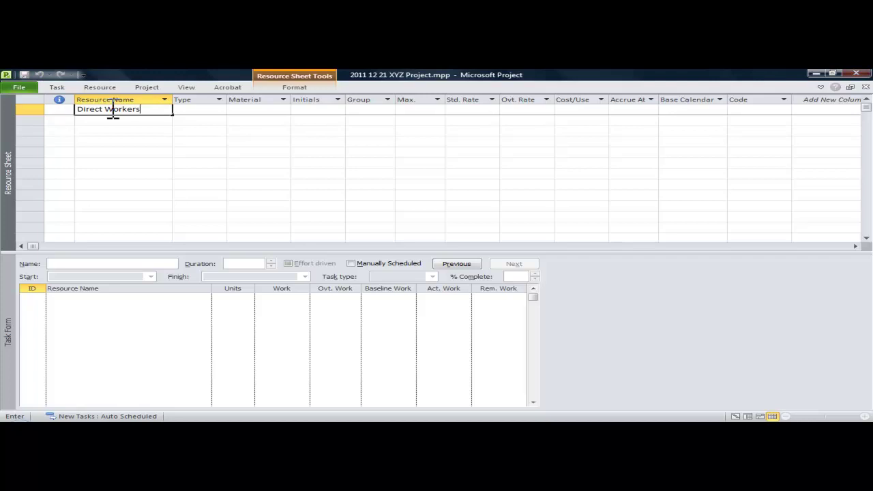
pyautogui.click(110, 120)
pyautogui.write('Indirect Workers')
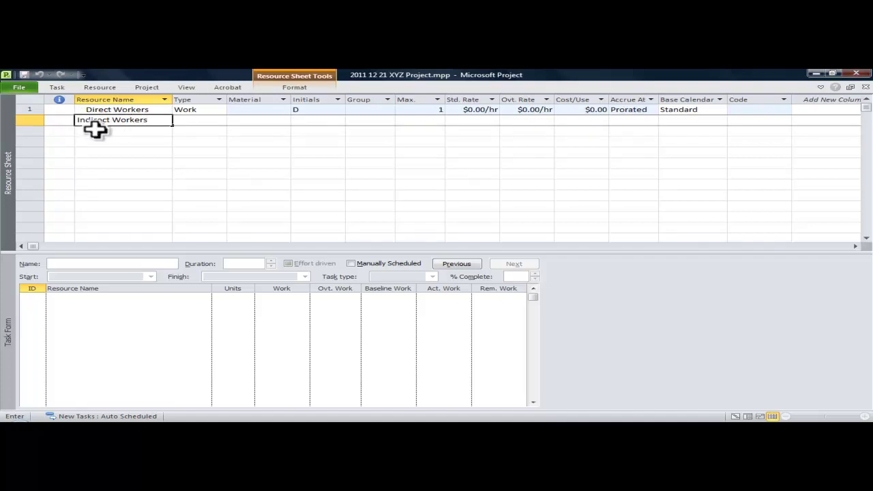
pyautogui.click(90, 130)
pyautogui.write('Materials')
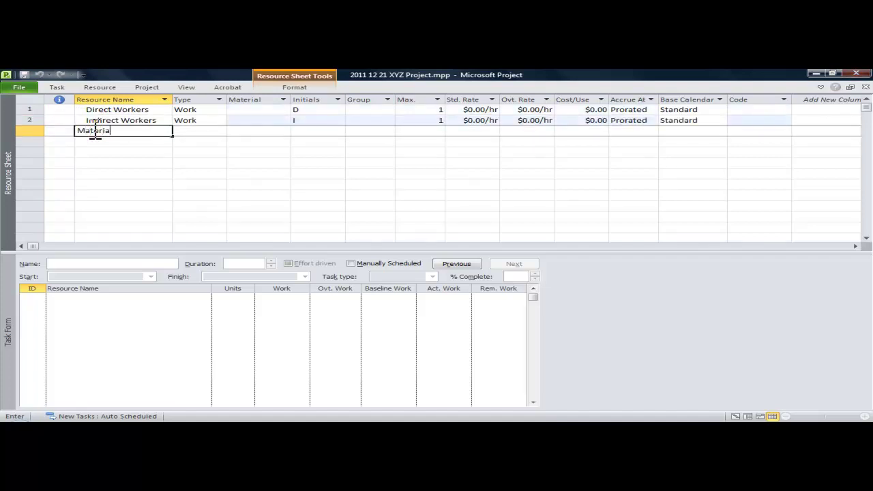
# - Set the type of the Materials resource to Material
pyautogui.click(218, 131)
pyautogui.click(221, 131)
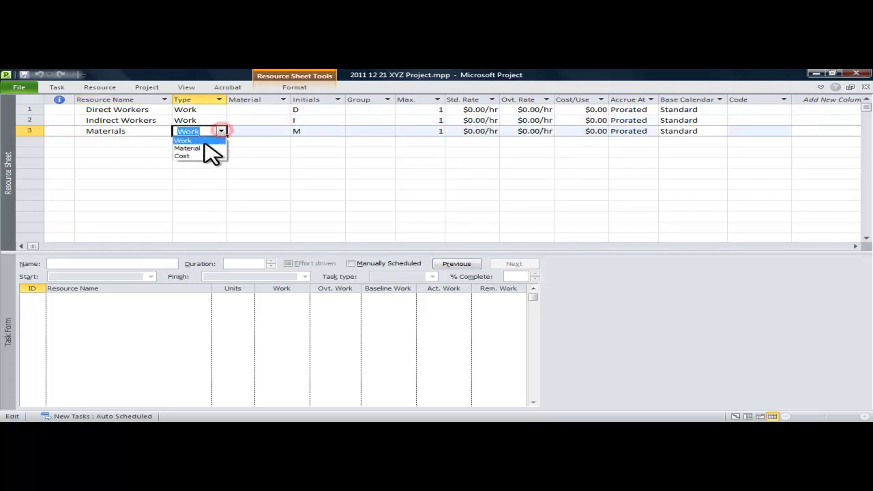
pyautogui.click(208, 150)
# - Change the initials to DW for Direct Workers and IW for Indirect Workers
pyautogui.click(308, 111)
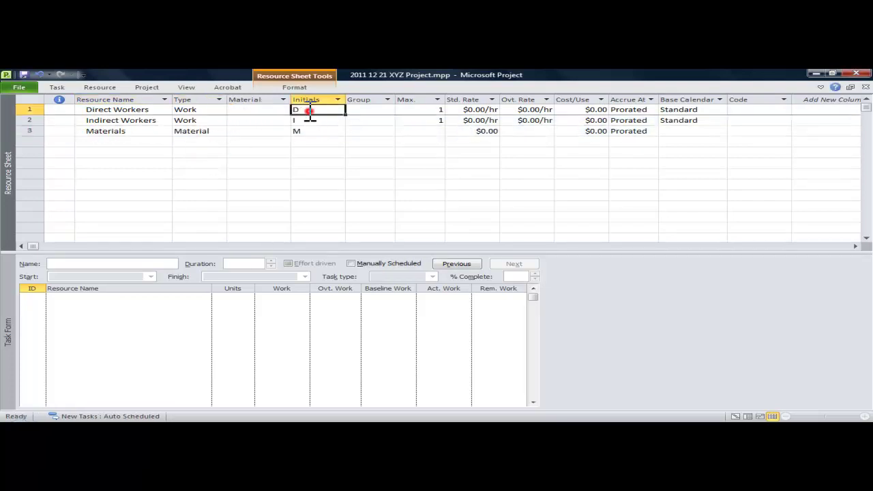
pyautogui.click(311, 111)
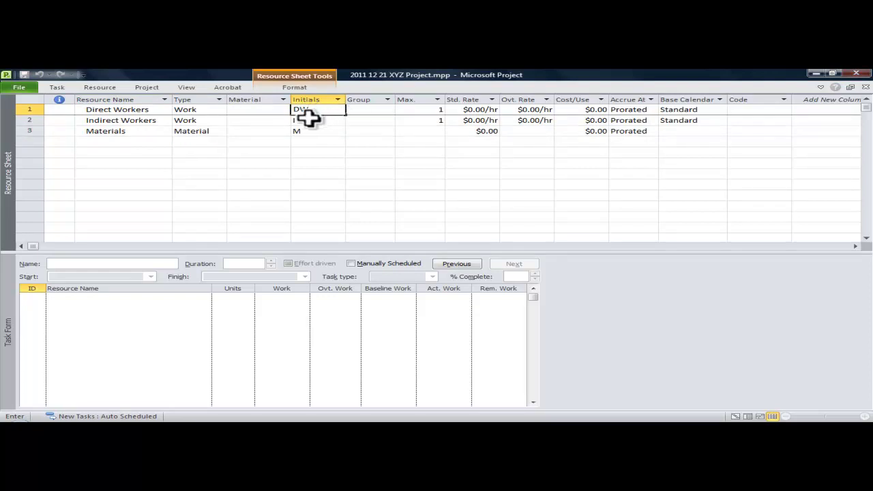
pyautogui.click(309, 120)
pyautogui.click(309, 121)
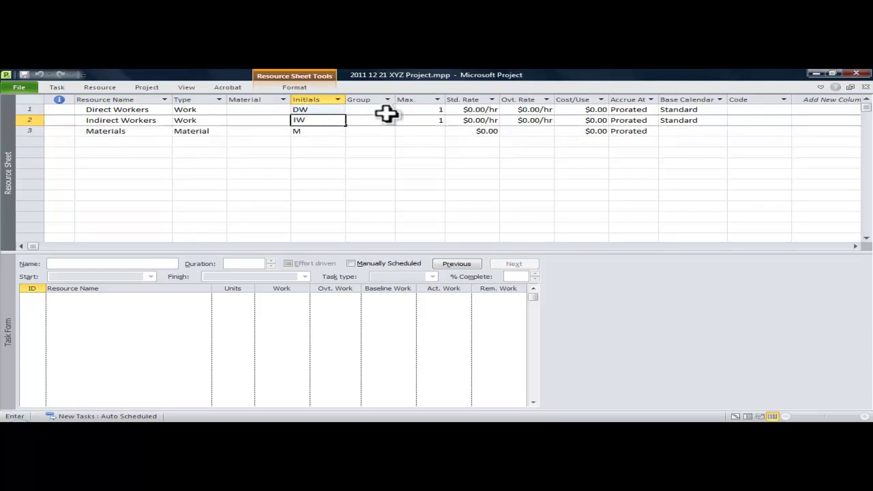
# - Set the maximum units to 10 for Direct Workers and 2 for Indirect Workers
pyautogui.click(437, 110)
pyautogui.click(437, 109)
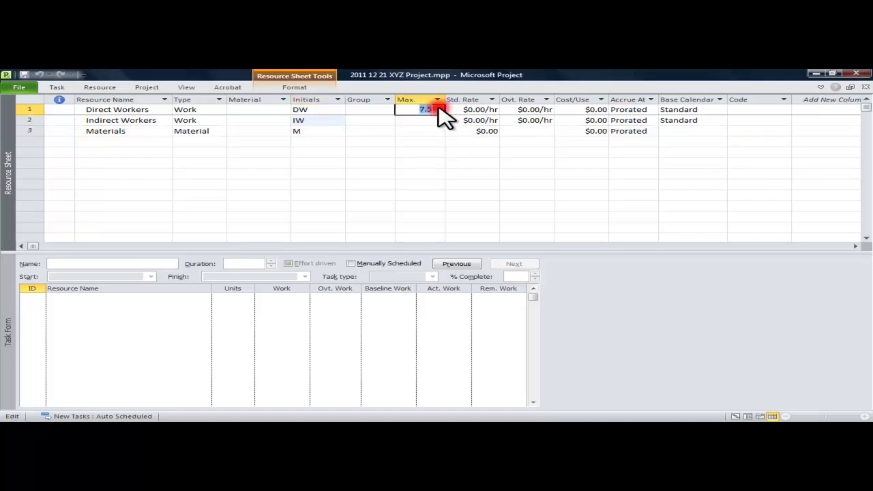
pyautogui.click(439, 108)
pyautogui.click(434, 120)
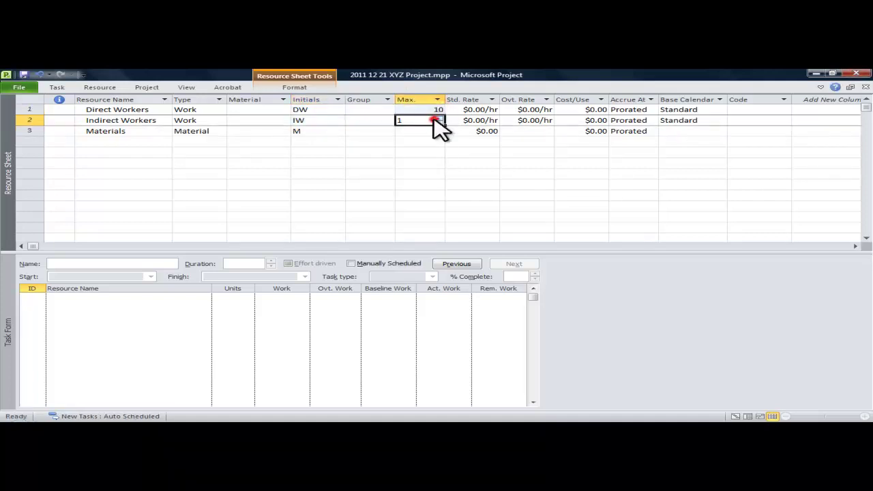
pyautogui.click(439, 118)
pyautogui.click(439, 118)
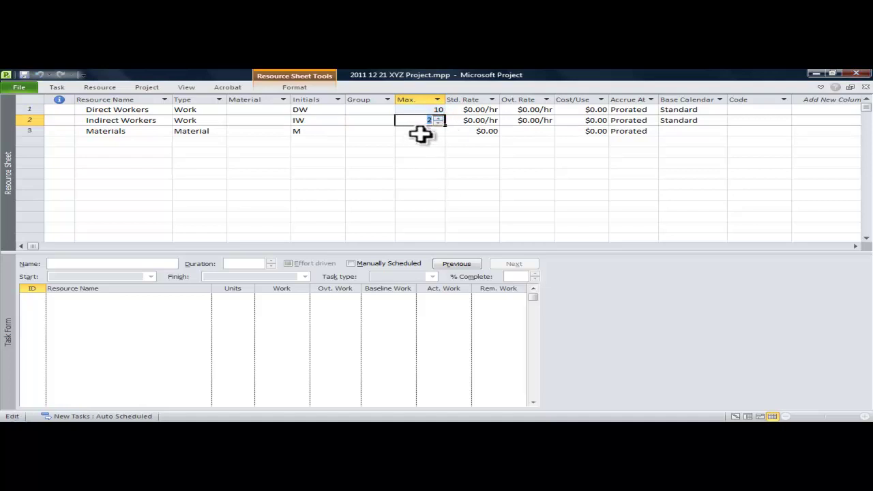
# - Set the Direct Workers' standard rate to $50.00/hr and overtime rate to $75.00/hr
pyautogui.click(487, 110)
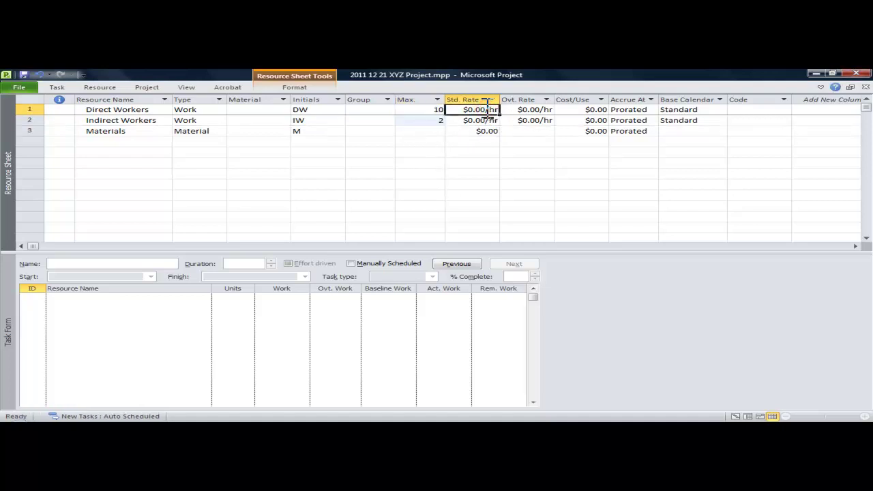
pyautogui.write('50')
pyautogui.press('Return')
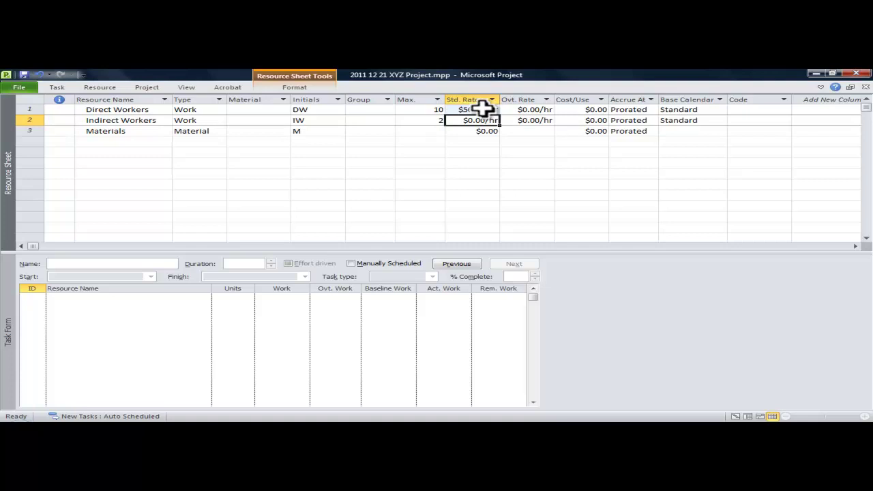
pyautogui.click(520, 110)
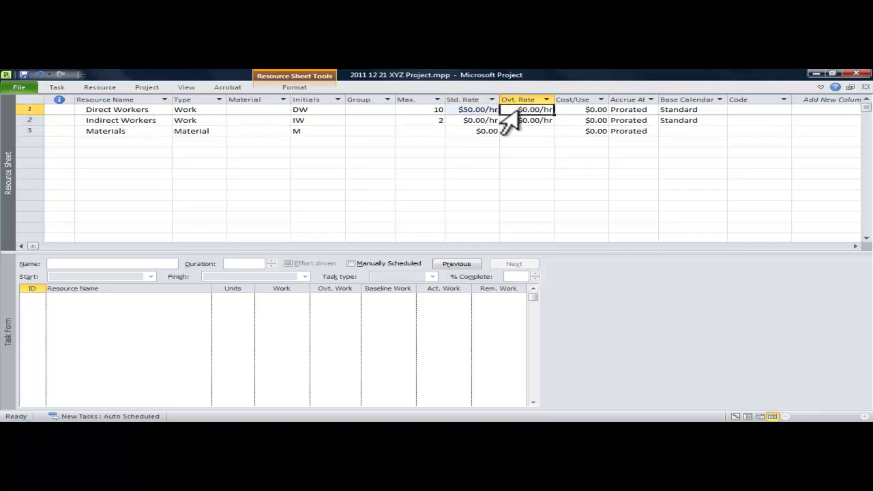
pyautogui.write('75')
pyautogui.press('Return')
# - Set both the standard and overtime rates of Indirect Workers to $60.00/hr
pyautogui.click(458, 120)
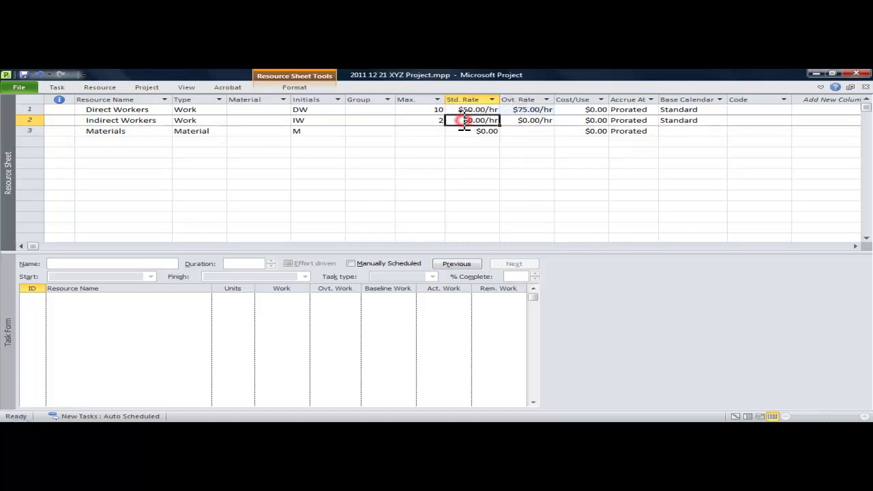
pyautogui.write('60')
pyautogui.press('Return')
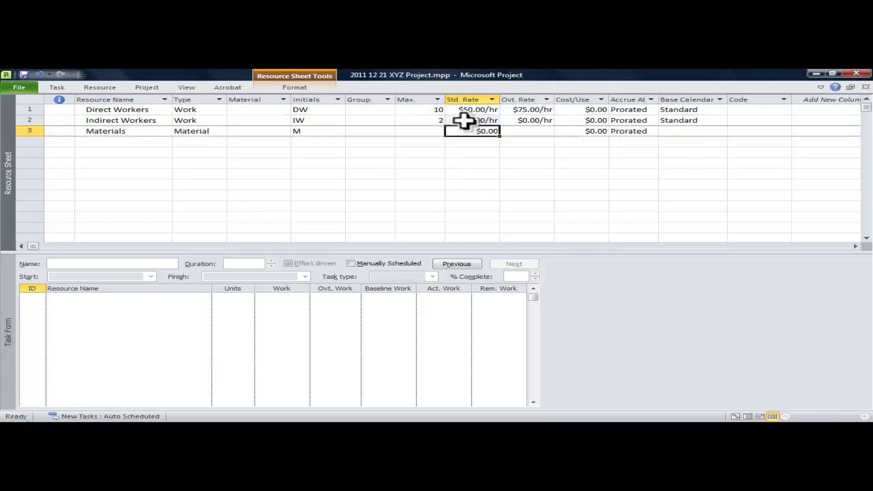
pyautogui.click(520, 120)
pyautogui.write('60')
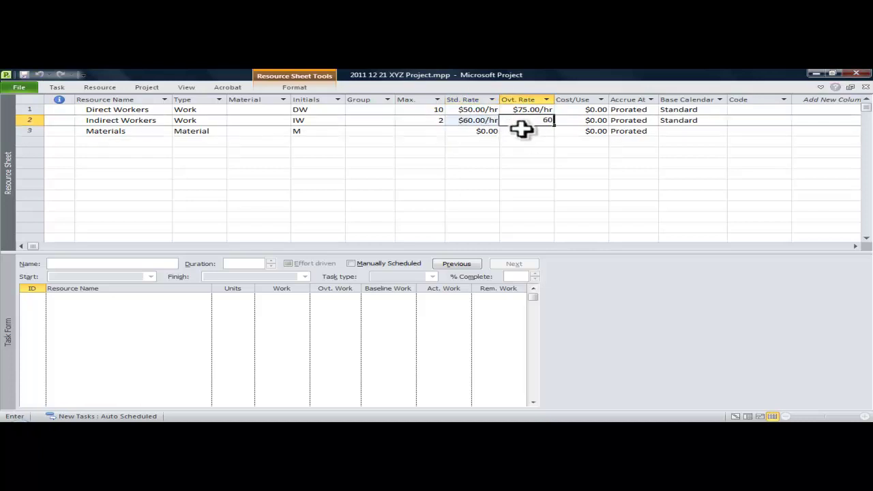
pyautogui.click(489, 131)
# - Assign the 5dx10h base calendar to both Direct Workers and Indirect Workers
pyautogui.click(709, 110)
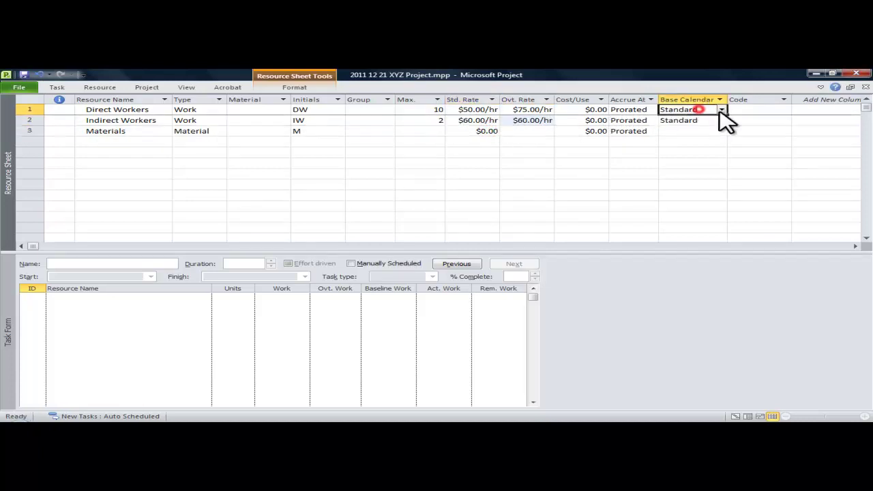
pyautogui.click(722, 110)
pyautogui.click(702, 117)
pyautogui.click(703, 120)
pyautogui.click(722, 120)
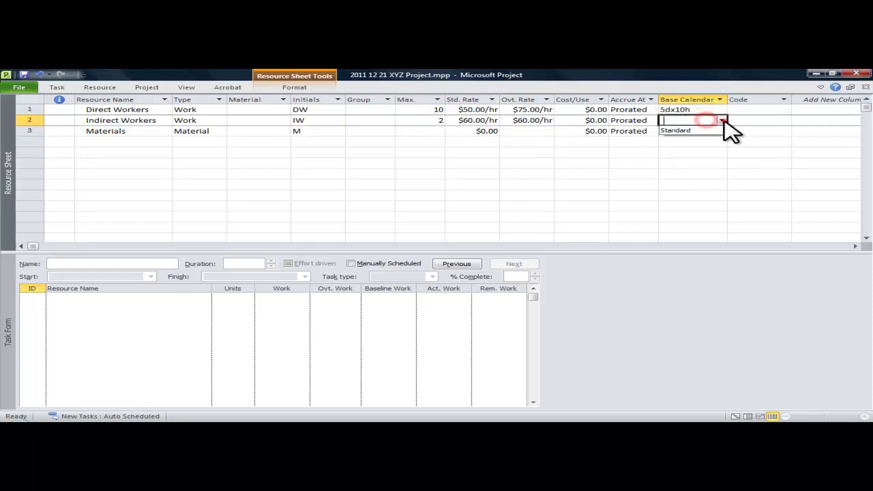
pyautogui.click(699, 129)
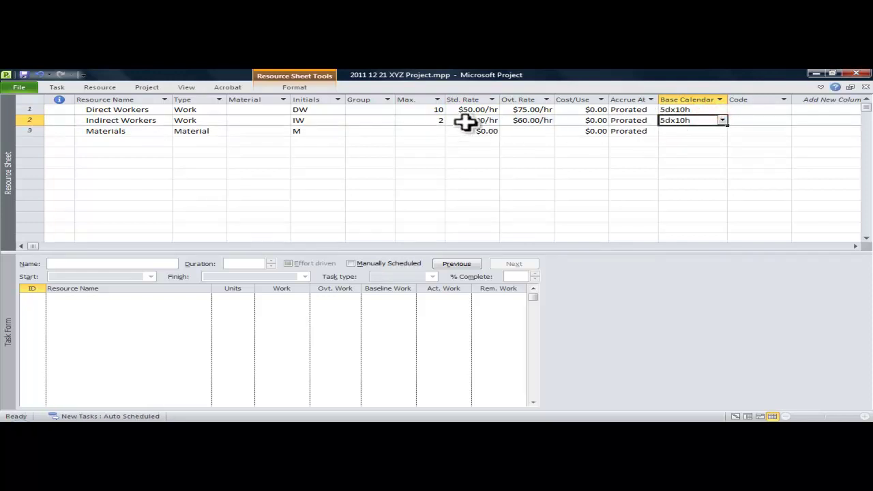
# - Set the cost per use of the Materials resource to $50,000.00
pyautogui.click(600, 131)
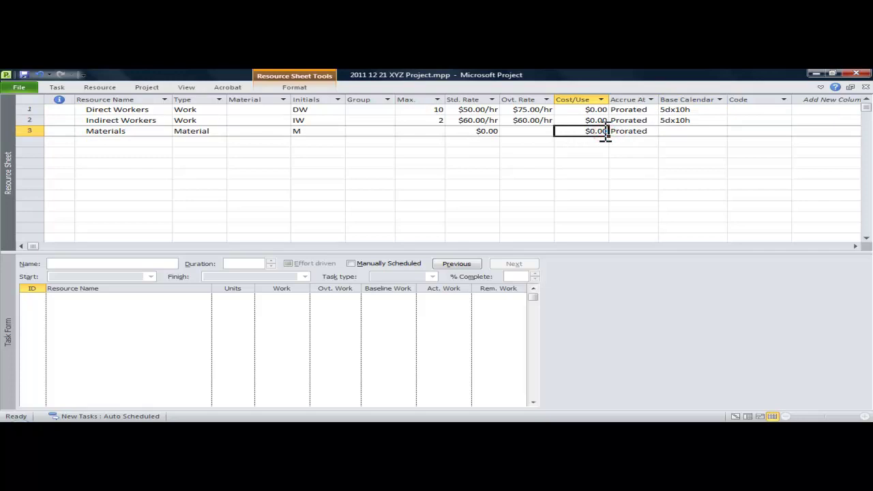
pyautogui.write('500')
pyautogui.press('Return')
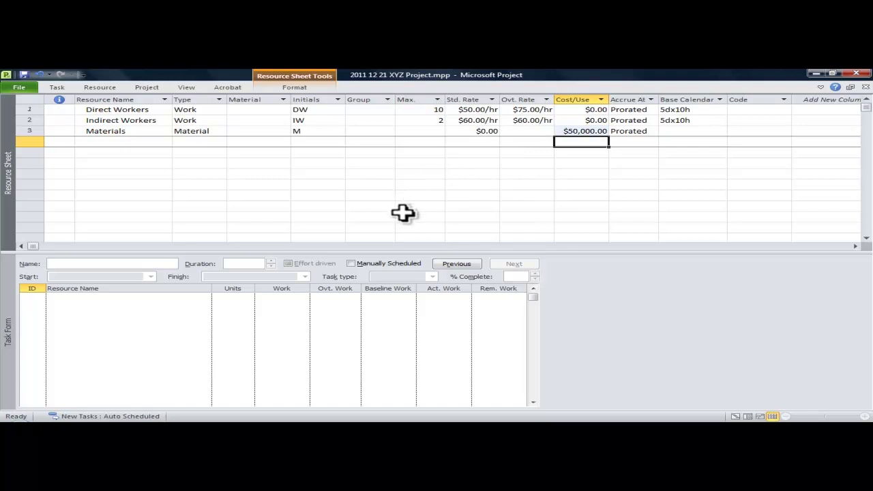
# - Switch back to the Gantt chart and assign 10 units of Direct Workers to Task 1
pyautogui.click(736, 416)
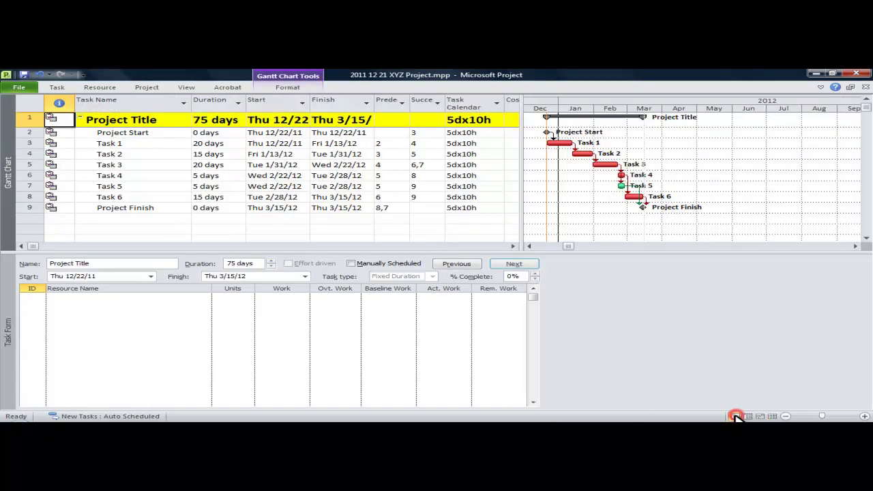
pyautogui.click(114, 143)
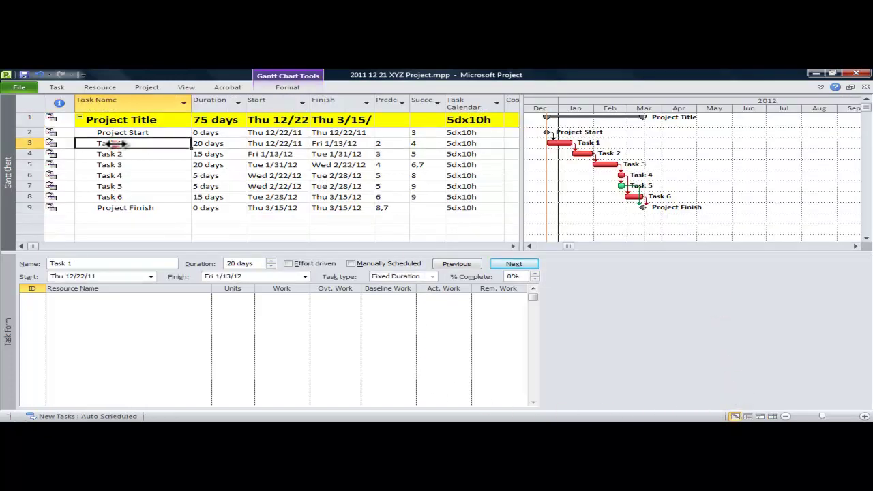
pyautogui.click(113, 297)
pyautogui.click(207, 297)
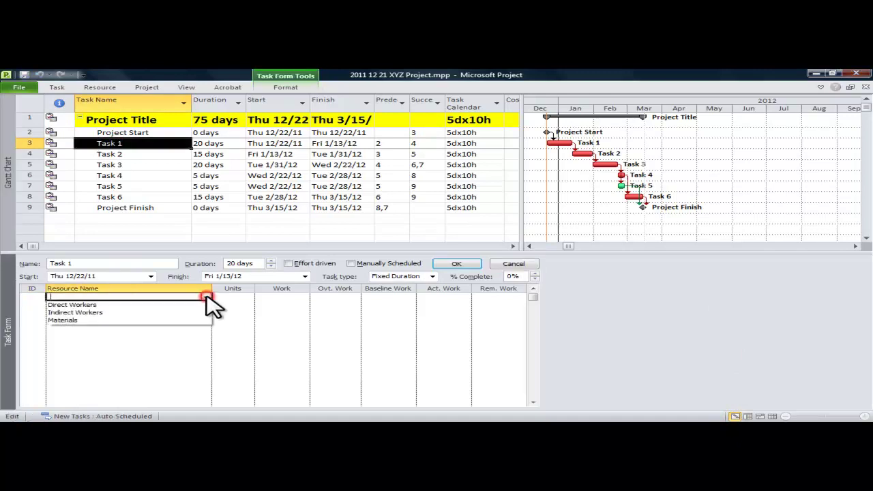
pyautogui.click(171, 303)
pyautogui.click(250, 302)
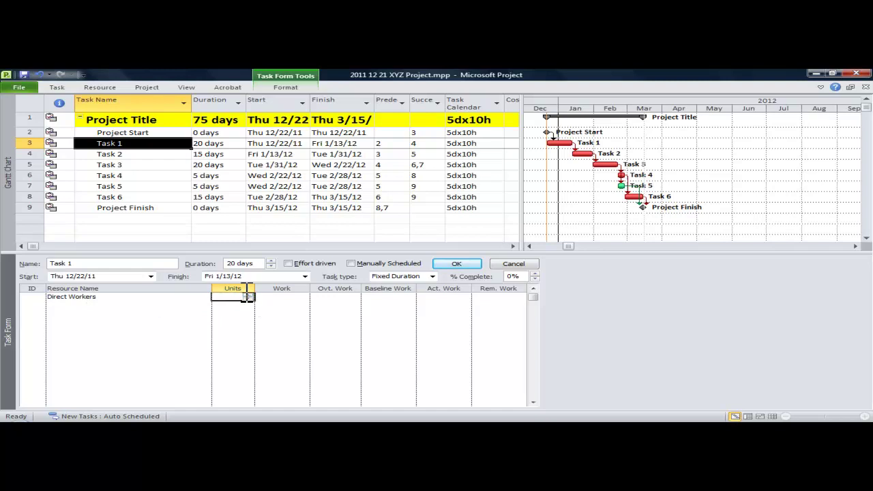
pyautogui.write('10')
pyautogui.press('Return')
pyautogui.click(472, 265)
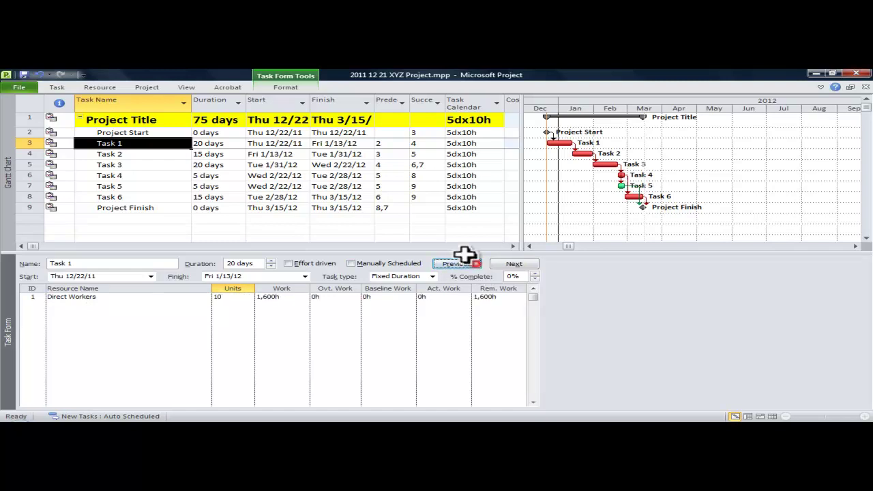
# - Assign the Direct Workers resource to Task 2 with 10 units
pyautogui.click(129, 154)
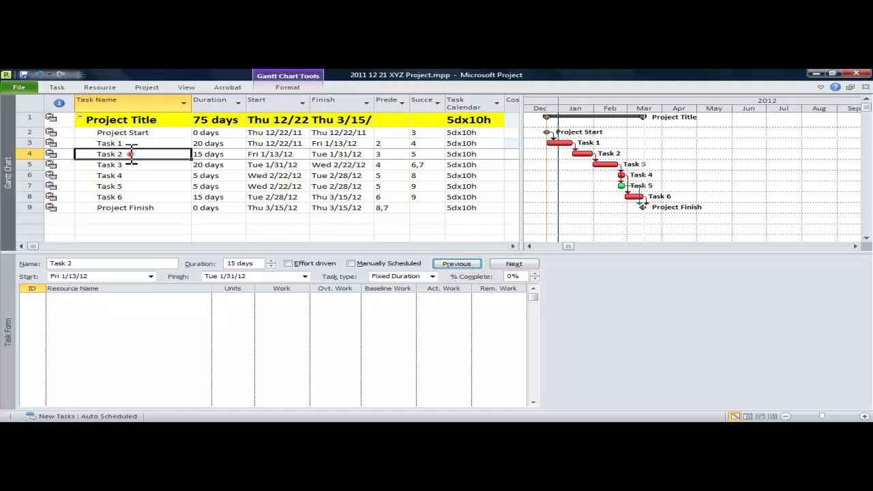
pyautogui.click(100, 297)
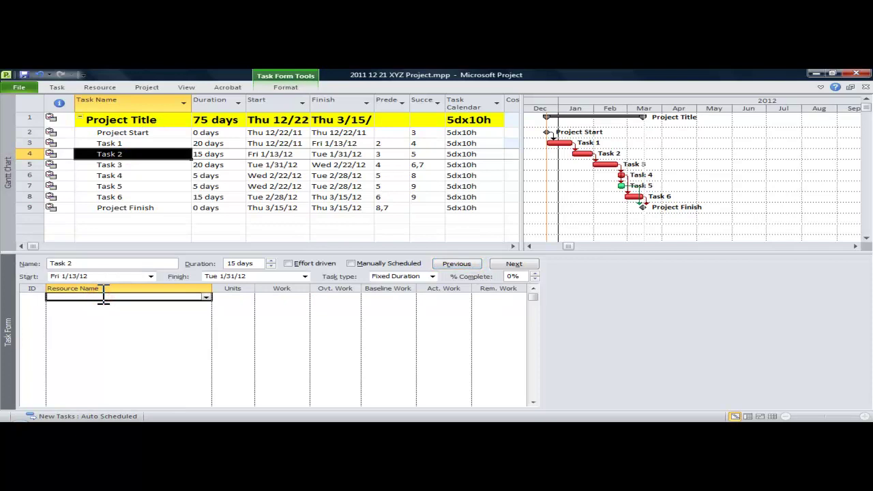
pyautogui.click(205, 296)
pyautogui.click(159, 303)
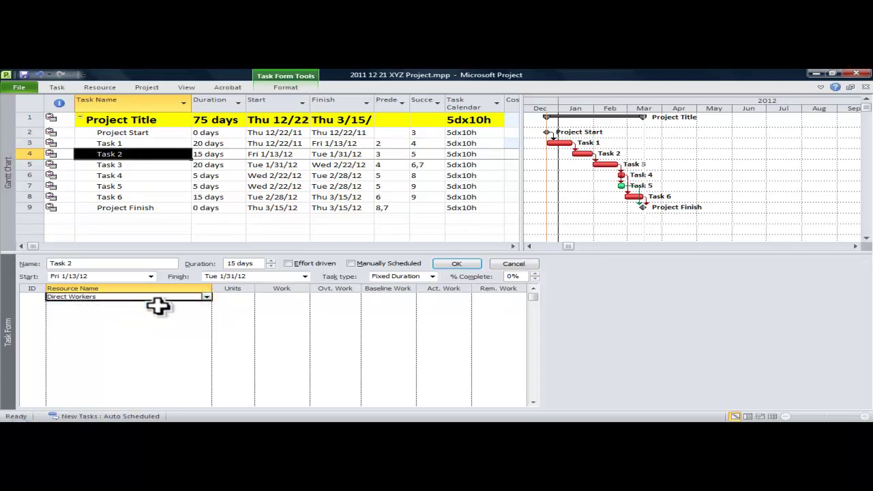
pyautogui.click(228, 297)
pyautogui.write('10')
pyautogui.press('Return')
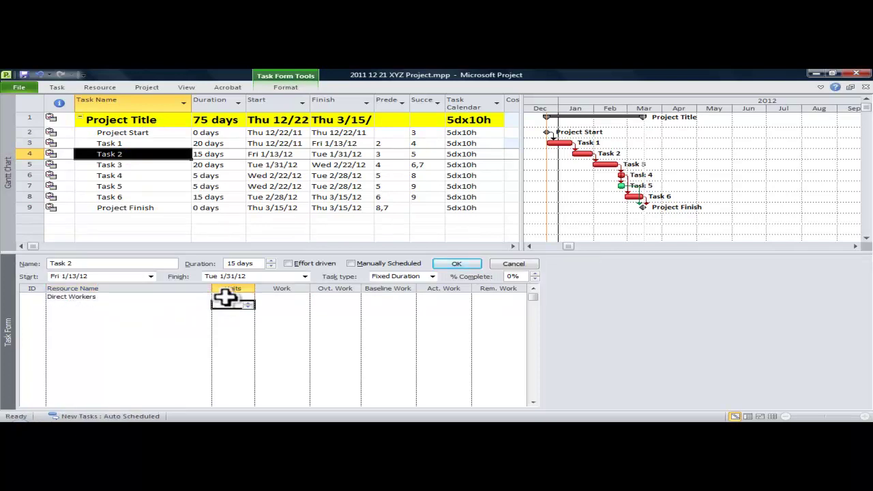
pyautogui.click(454, 263)
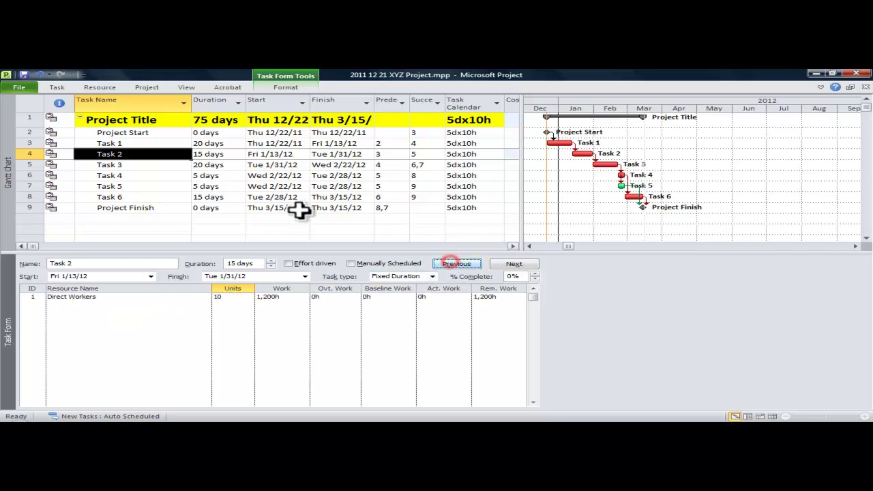
# - Assign Direct Workers to Task 3 and set the assignment to 10 units
pyautogui.click(133, 164)
pyautogui.click(131, 298)
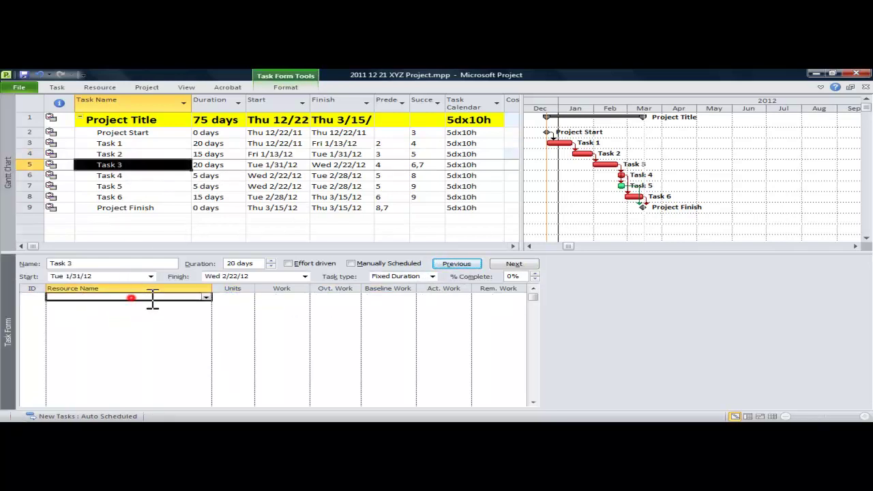
pyautogui.click(206, 298)
pyautogui.click(140, 306)
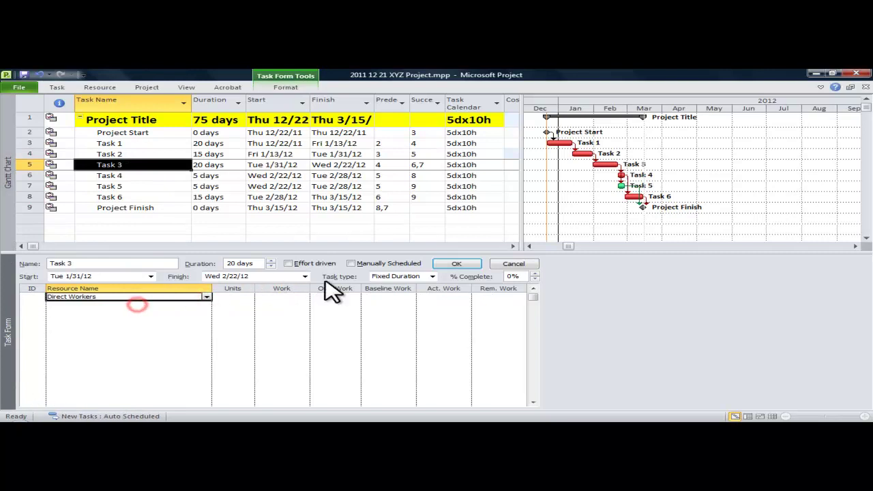
pyautogui.click(448, 263)
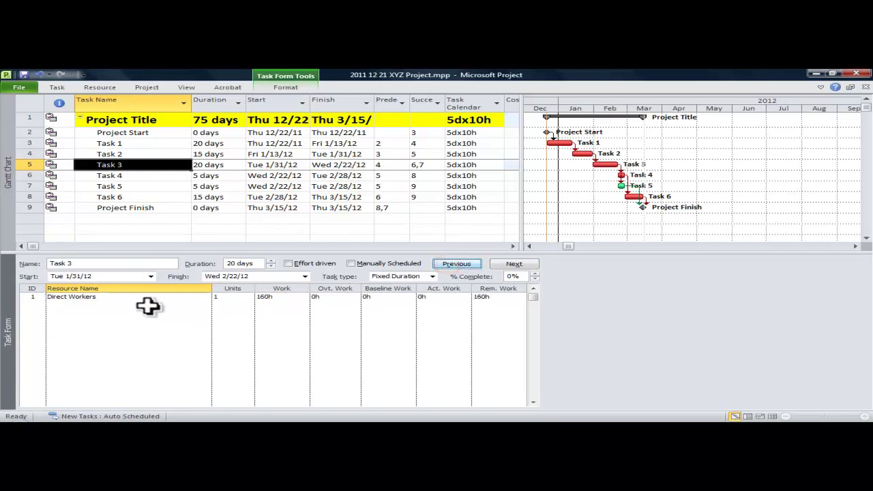
pyautogui.click(182, 298)
pyautogui.click(230, 298)
pyautogui.write('1')
pyautogui.press('Return')
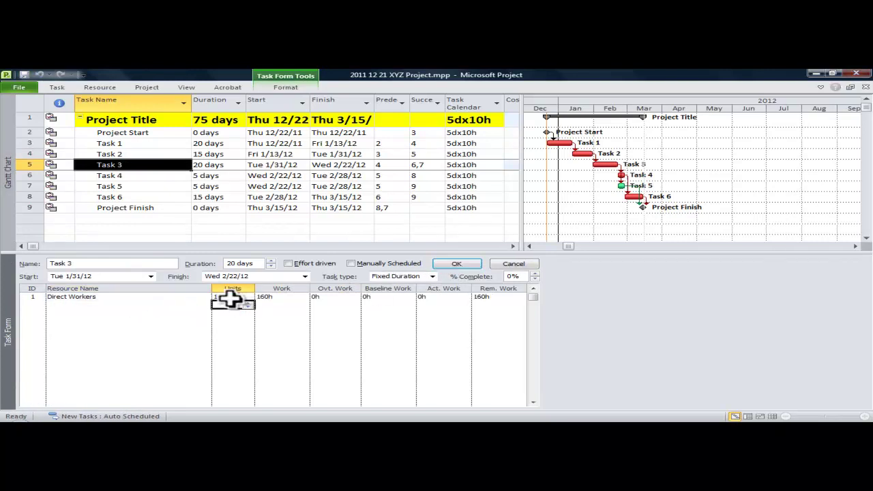
pyautogui.click(453, 264)
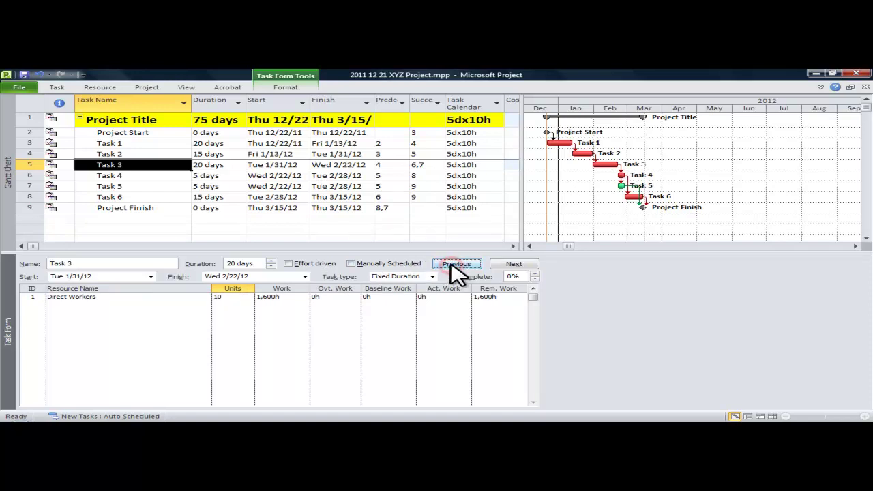
# - Assign the Direct Workers resource to Task 4 with 5 units
pyautogui.click(137, 176)
pyautogui.click(121, 296)
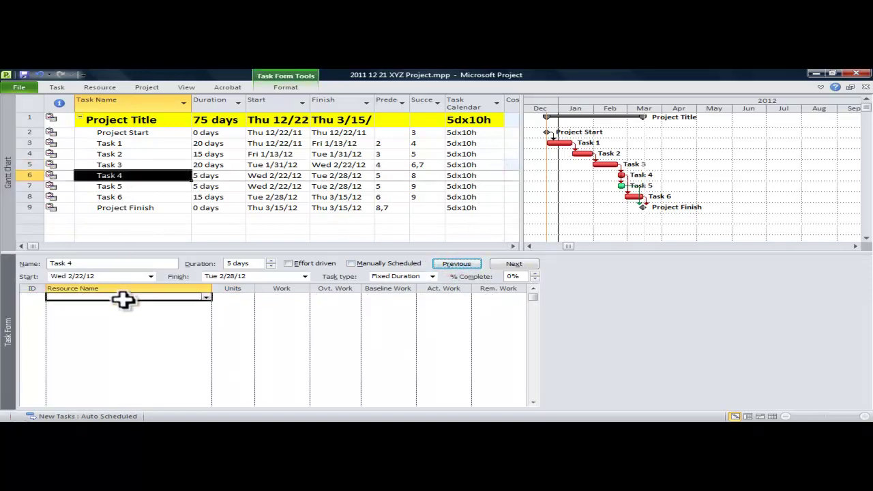
pyautogui.click(202, 296)
pyautogui.click(96, 304)
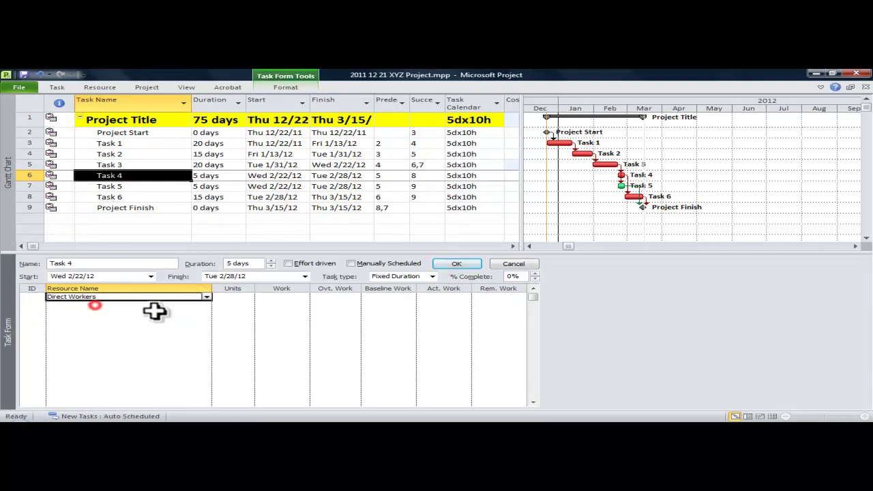
pyautogui.click(233, 298)
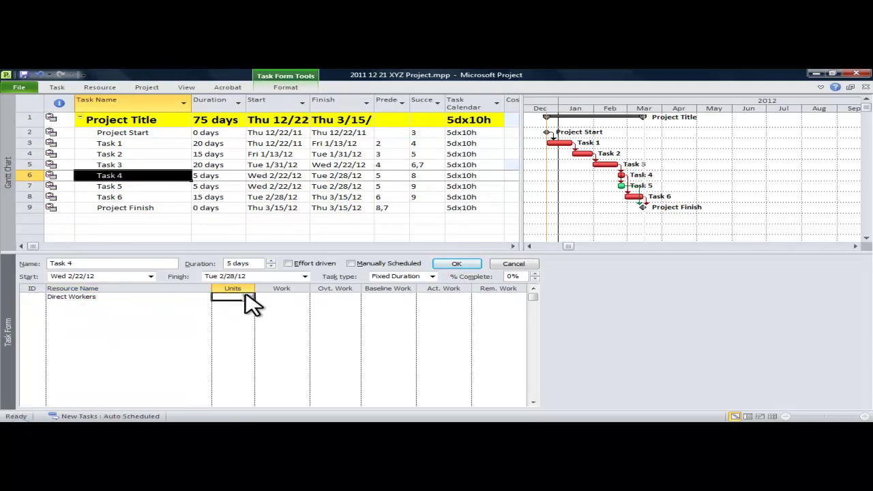
pyautogui.write('5')
pyautogui.press('Return')
pyautogui.click(468, 266)
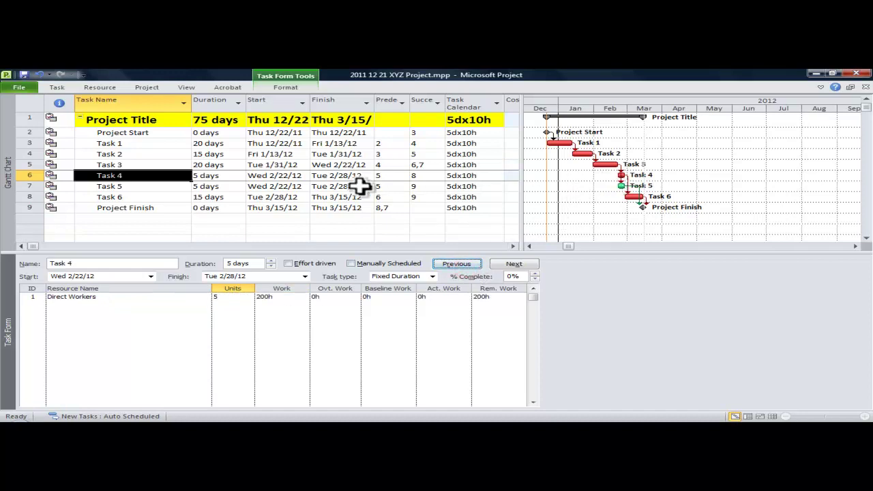
# - Assign the Direct Workers resource to Task 5 with 5 units
pyautogui.click(156, 186)
pyautogui.click(159, 298)
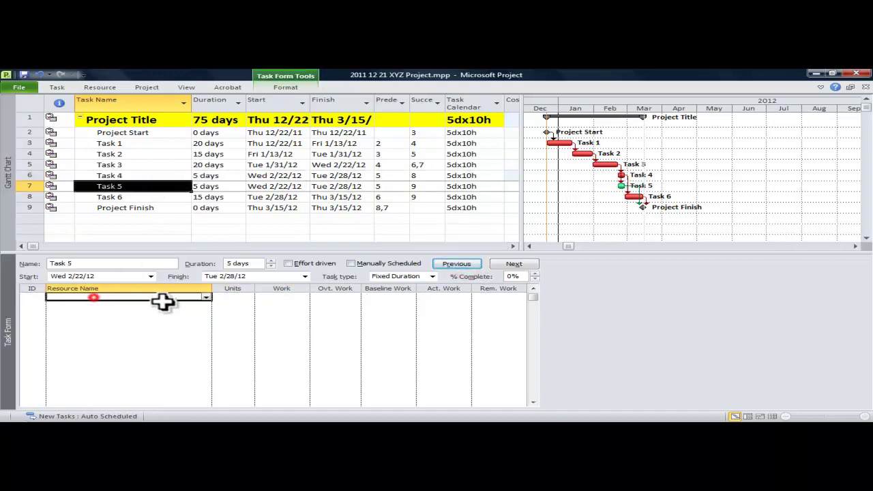
pyautogui.click(206, 297)
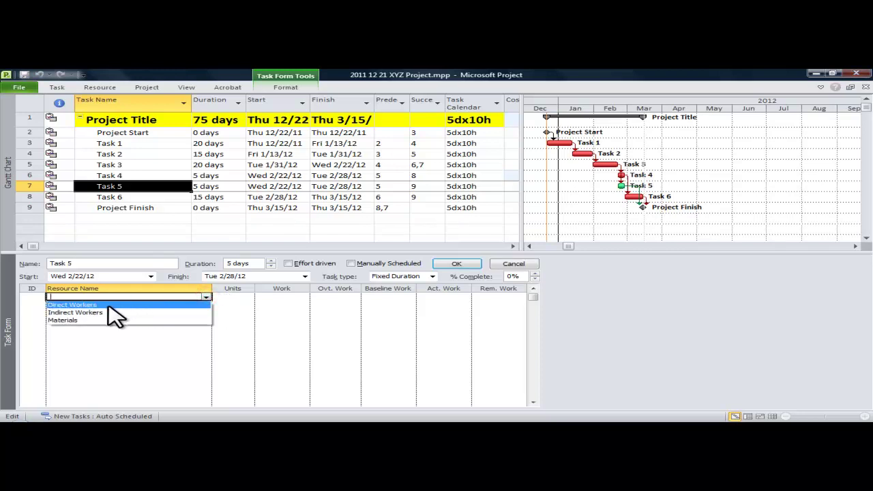
pyautogui.click(107, 306)
pyautogui.click(236, 297)
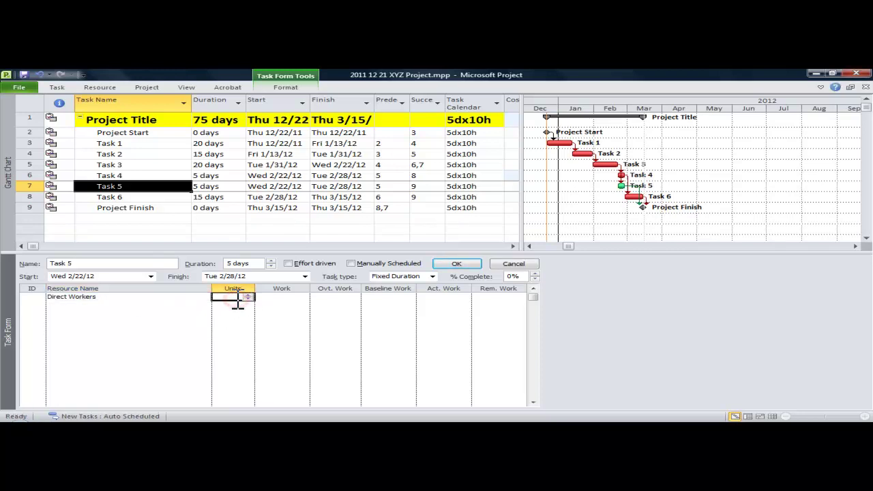
pyautogui.write('5')
pyautogui.click(461, 264)
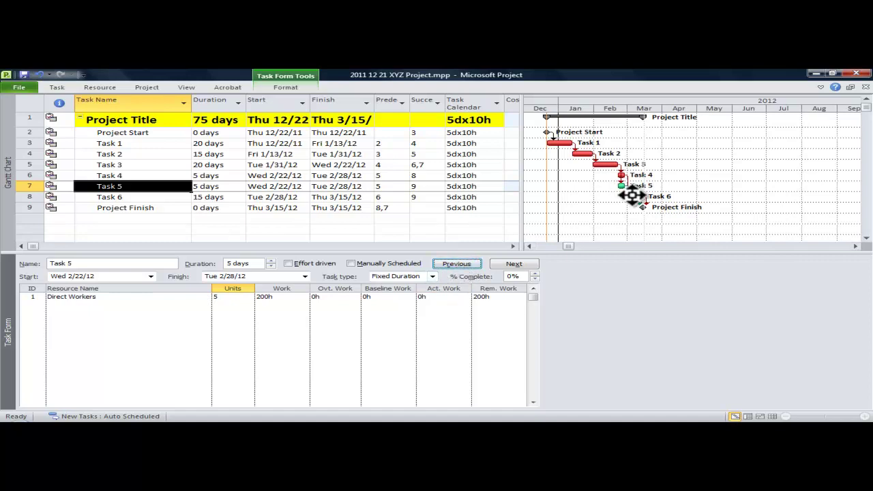
# - Assign the Direct Workers resource to Task 6 with 10 units
pyautogui.click(107, 196)
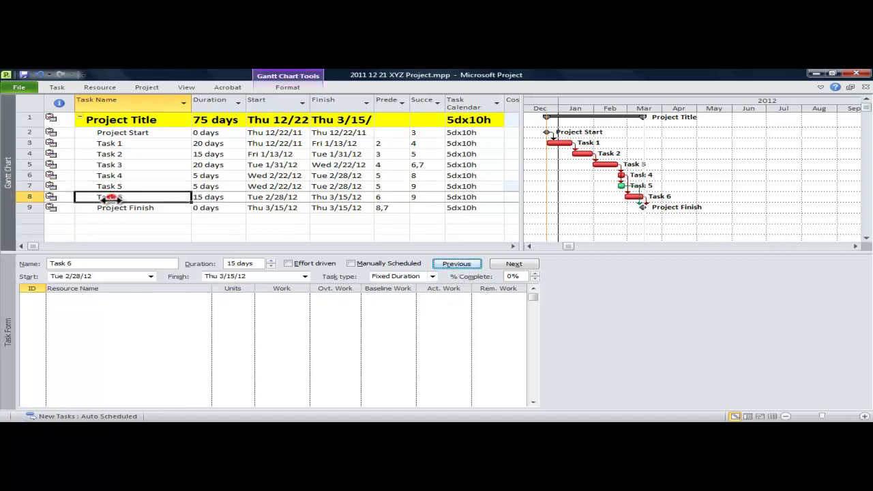
pyautogui.click(62, 298)
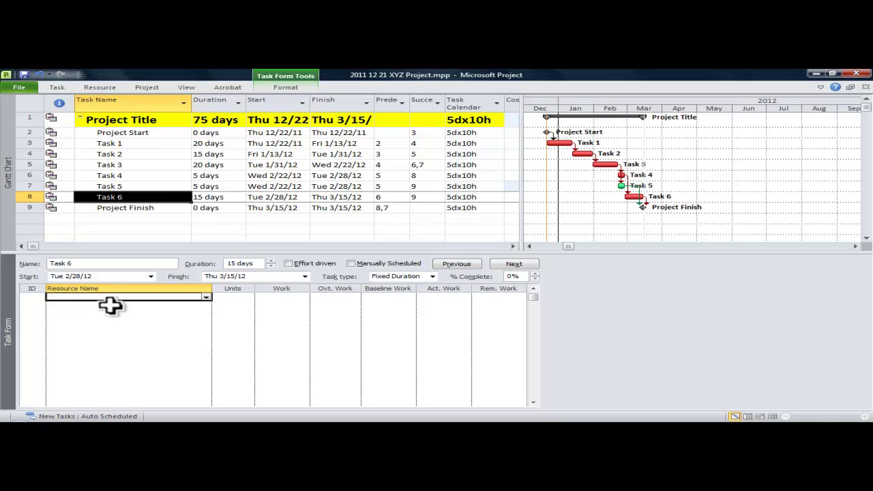
pyautogui.write('Jo')
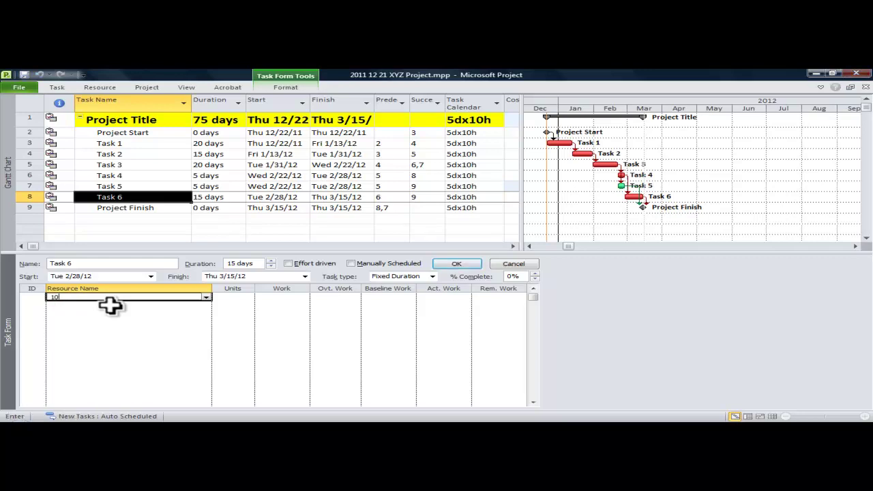
pyautogui.click(206, 298)
pyautogui.click(153, 304)
pyautogui.click(233, 297)
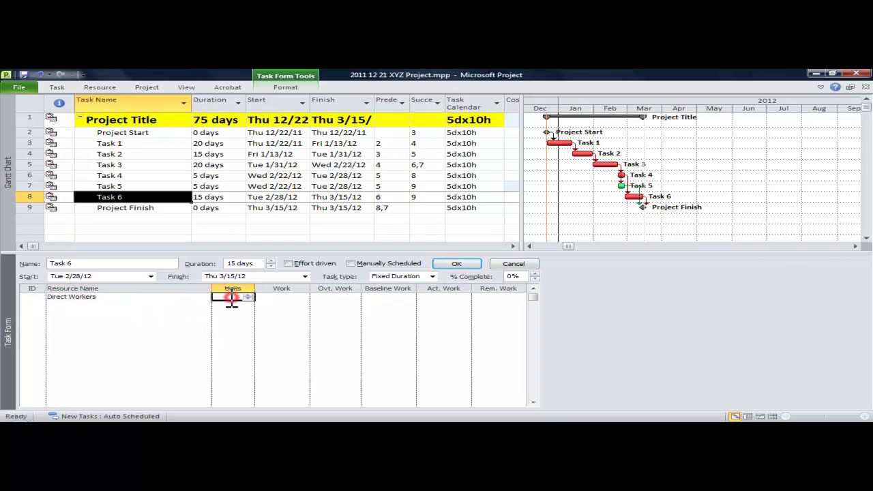
pyautogui.click(453, 267)
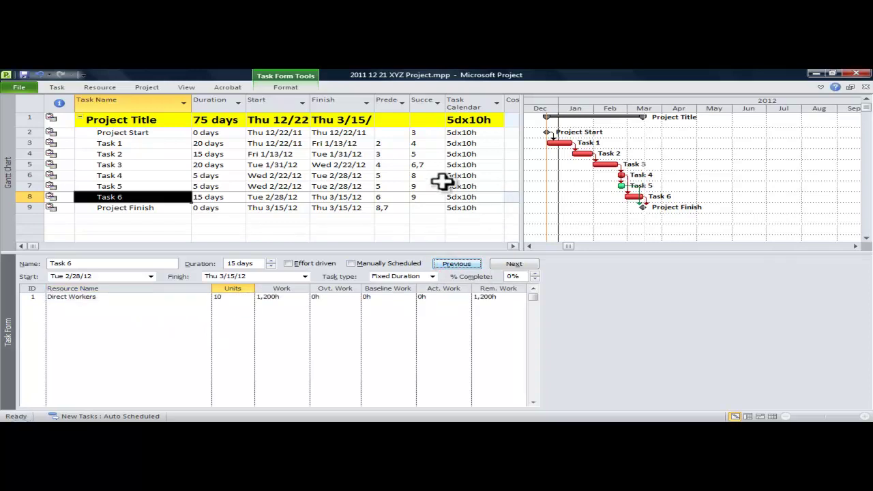
# - Rename Task 3 as "Install Material"
pyautogui.click(142, 164)
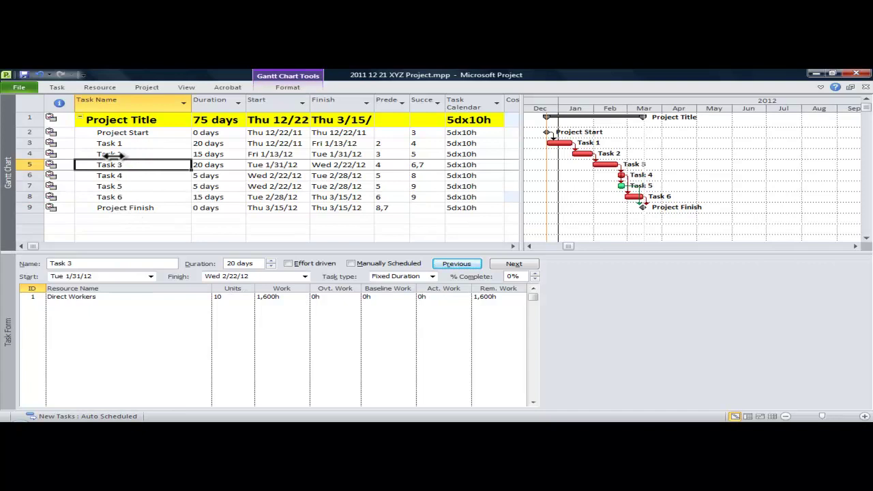
pyautogui.write('Install Material')
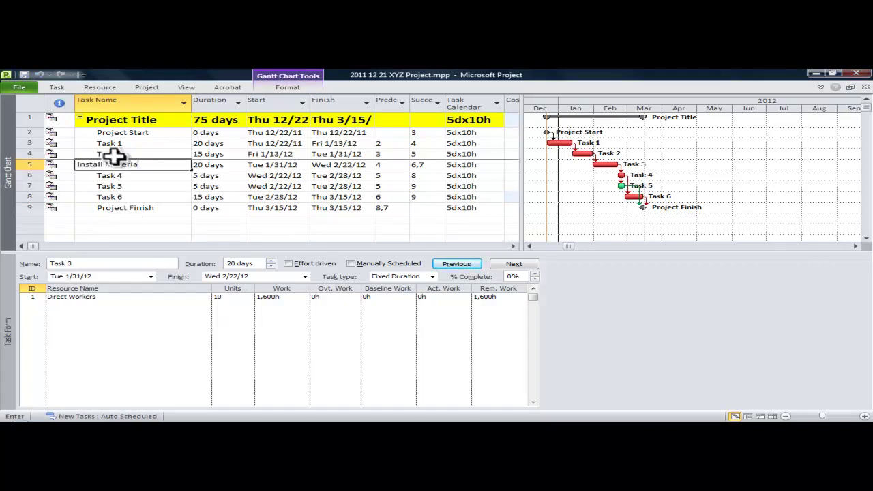
pyautogui.click(150, 168)
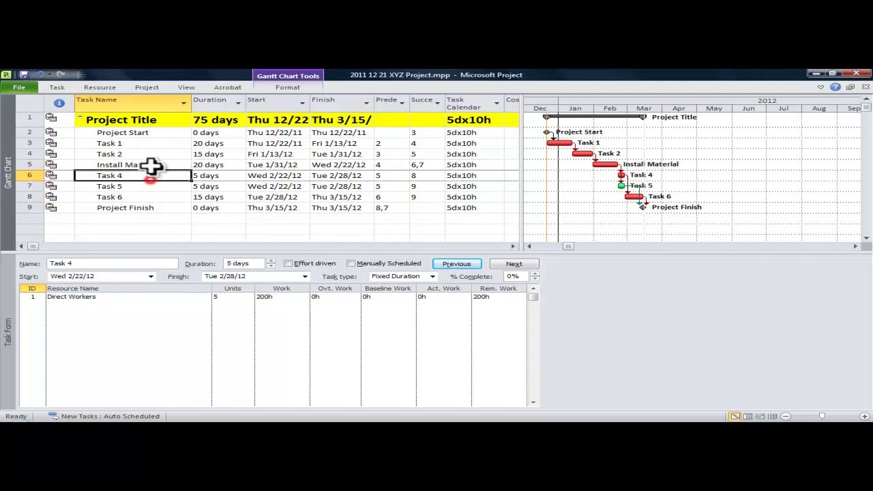
# - Add the Materials resource to the Install Material task and widen the task table to reveal the full Cost column
pyautogui.click(110, 304)
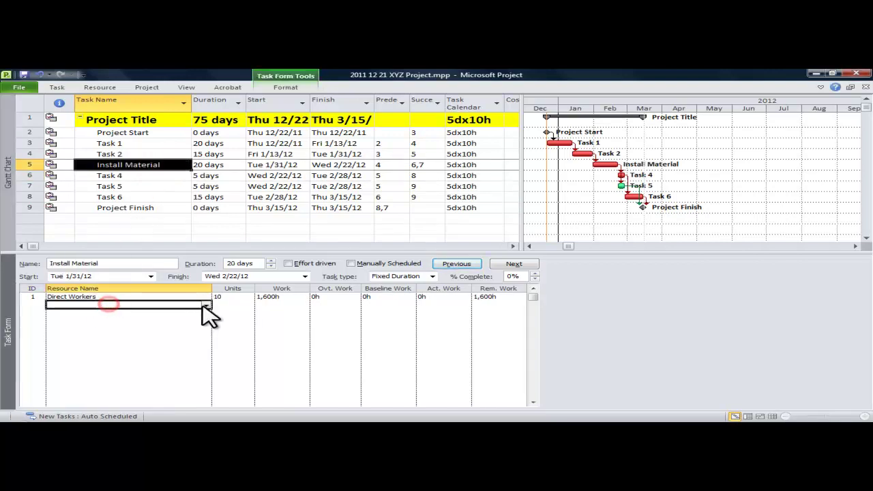
pyautogui.click(206, 305)
pyautogui.click(96, 328)
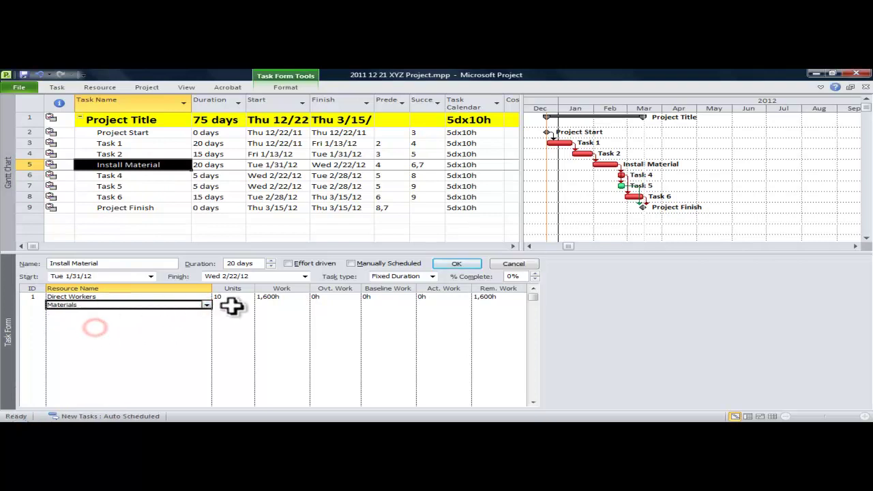
pyautogui.click(454, 265)
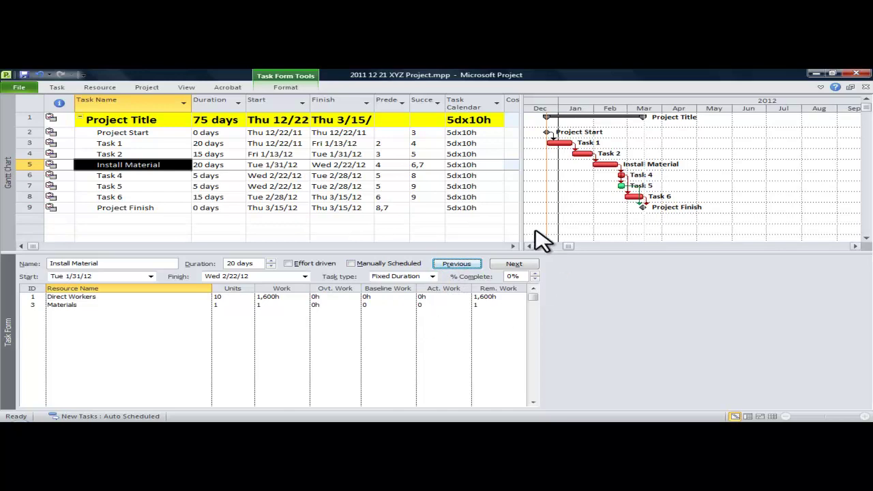
pyautogui.moveTo(522, 211); pyautogui.dragTo(606, 213)
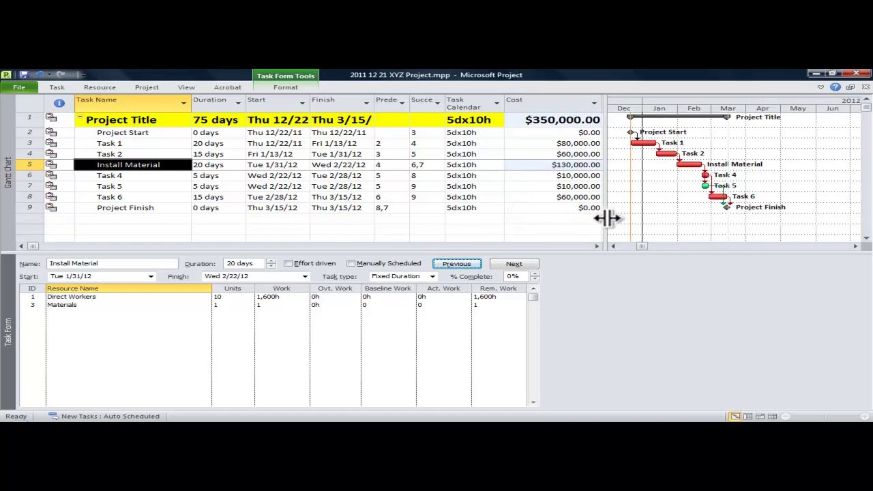
# - Assign the Indirect Workers resource to the Project Title summary task with 2 units and save the project
pyautogui.moveTo(606, 218); pyautogui.dragTo(618, 218)
pyautogui.doubleClick(618, 218)
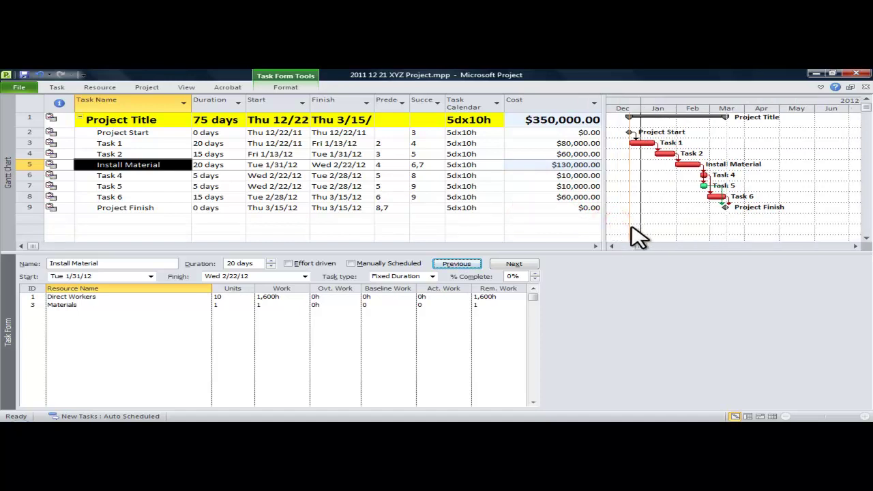
pyautogui.click(138, 120)
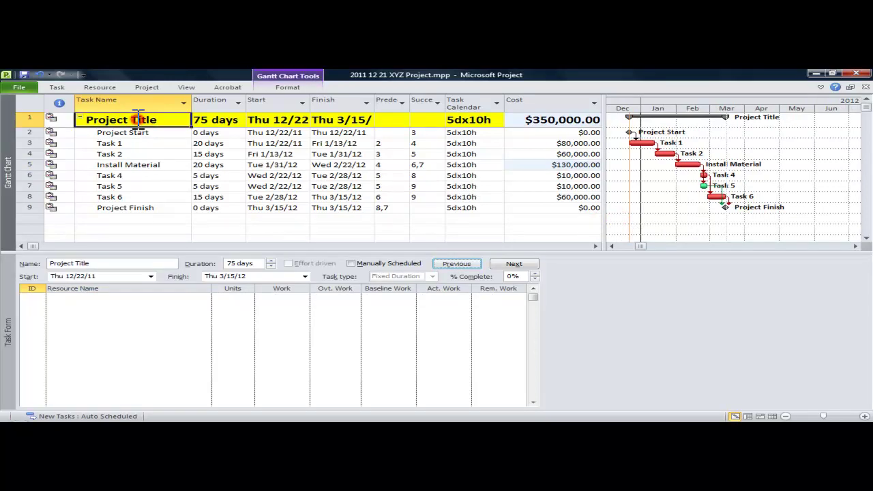
pyautogui.click(82, 295)
pyautogui.click(205, 297)
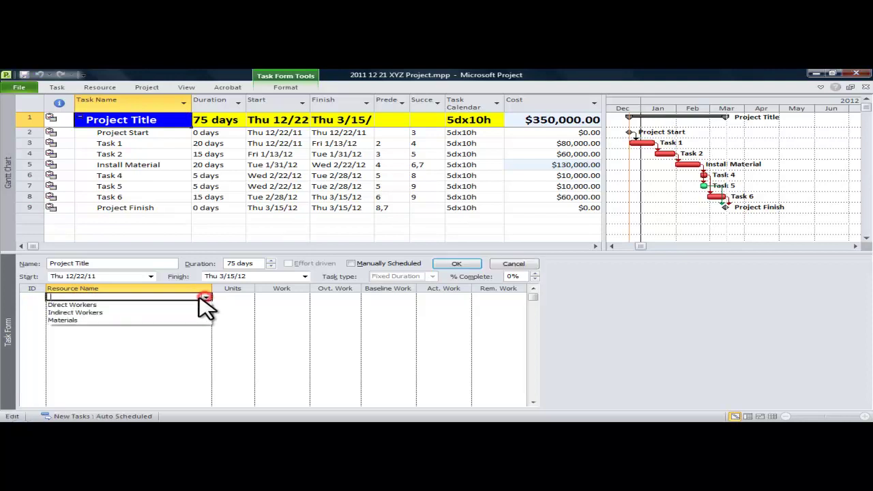
pyautogui.click(99, 313)
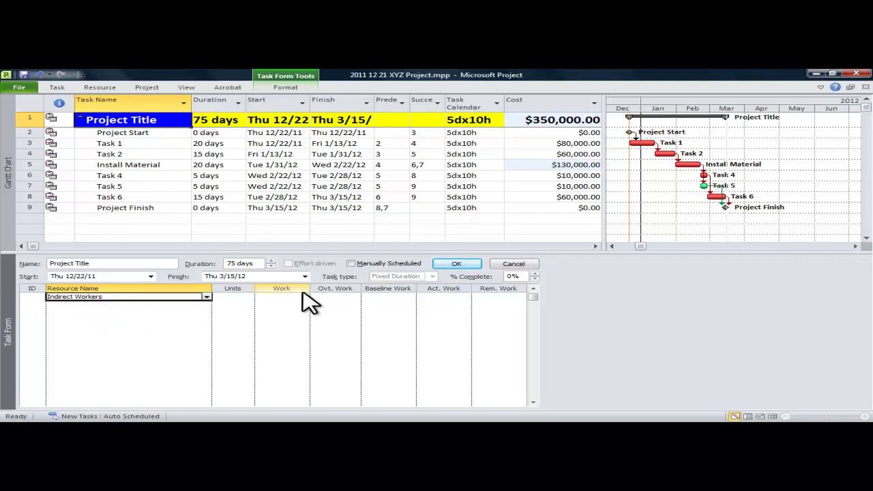
pyautogui.click(222, 298)
pyautogui.click(248, 294)
pyautogui.click(249, 295)
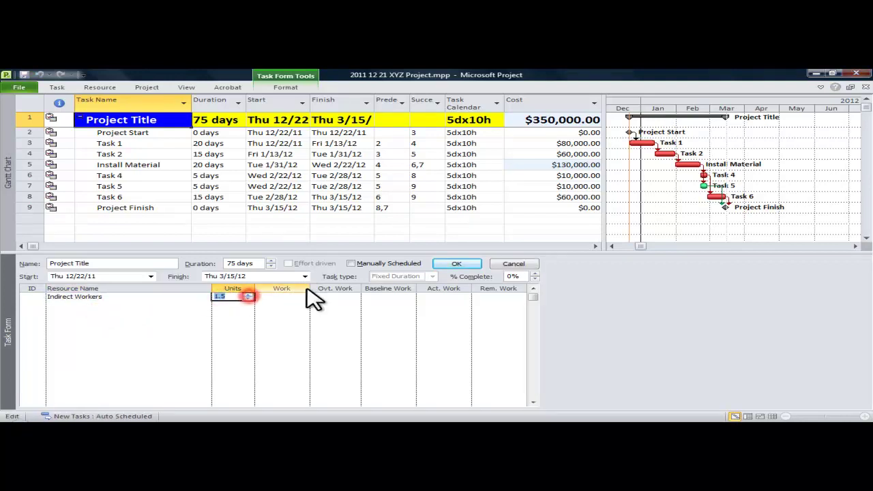
pyautogui.click(448, 265)
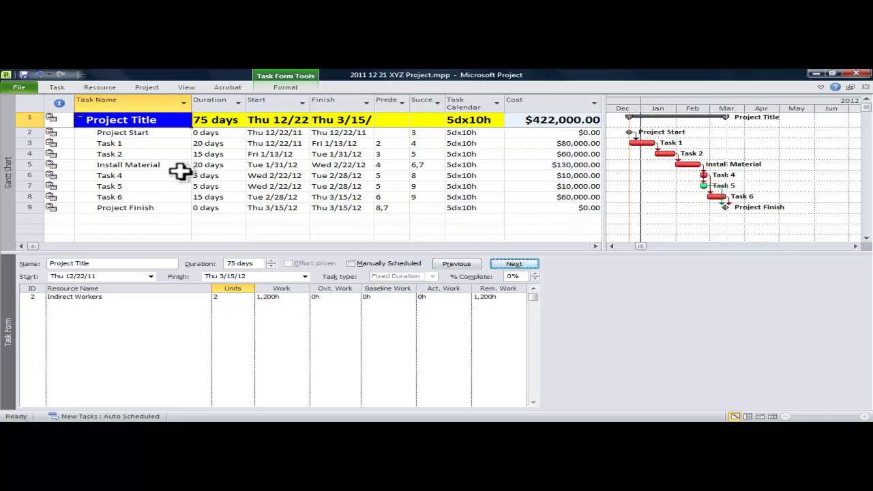
pyautogui.click(24, 74)
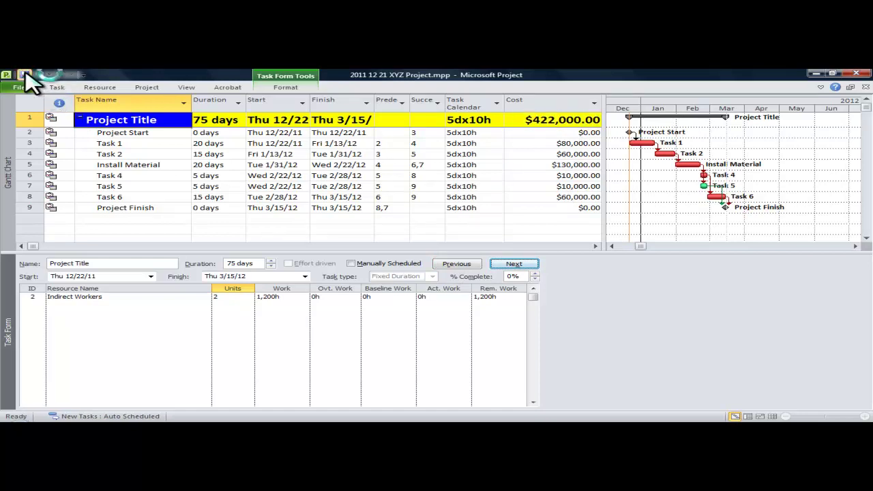
# - Enlarge the Gantt chart area slightly and replace the Task Form below it with the Resource Graph
pyautogui.moveTo(288, 250); pyautogui.dragTo(291, 260)
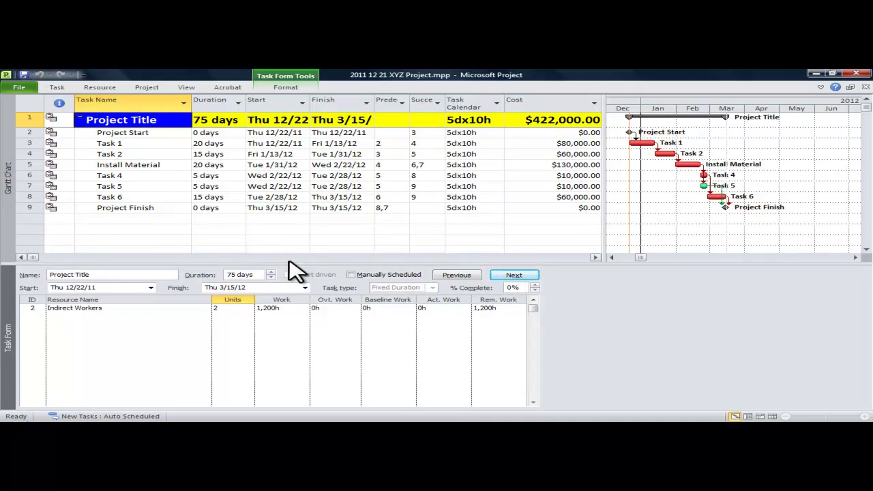
pyautogui.rightClick(5, 316)
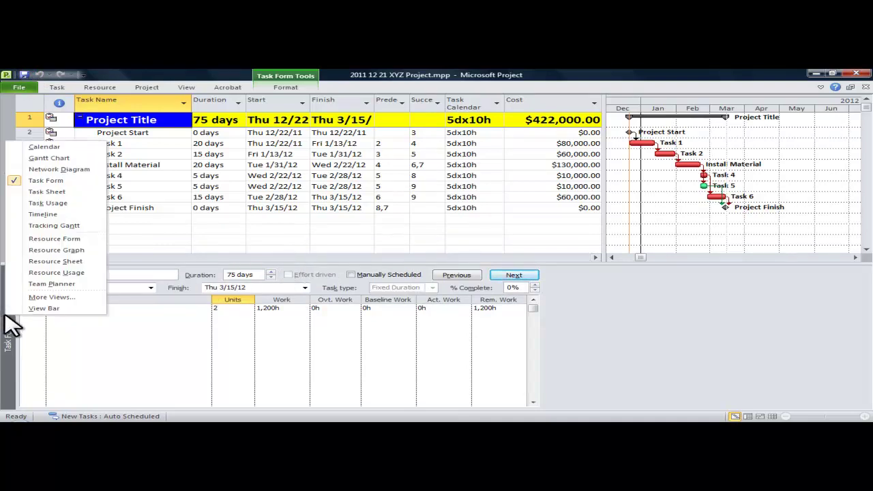
pyautogui.click(64, 249)
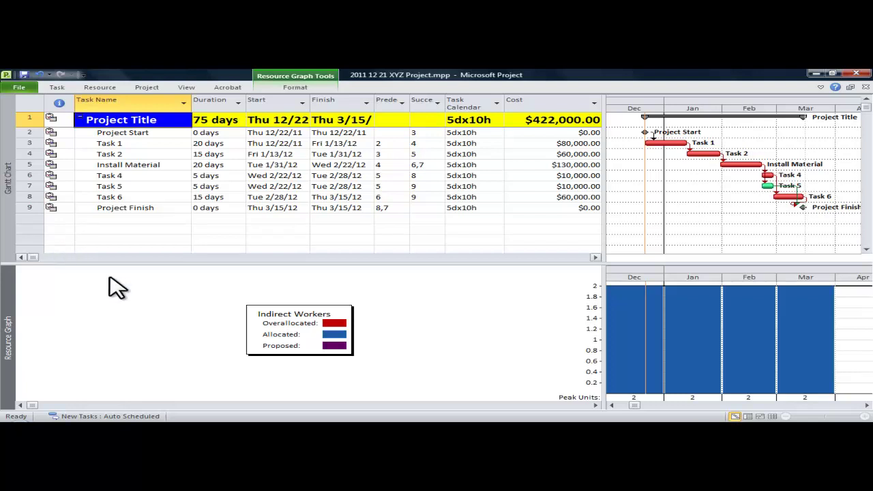
# - Set the bottom tier of the Gantt timescale to weeks
pyautogui.rightClick(687, 112)
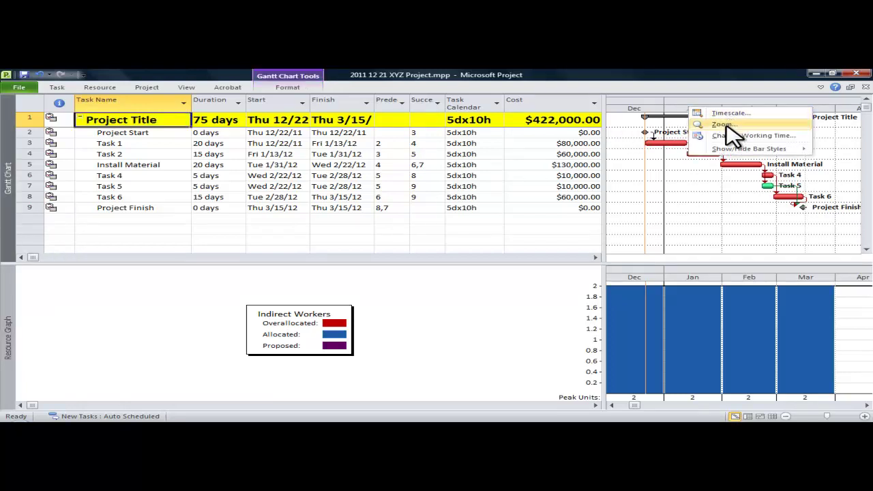
pyautogui.click(726, 114)
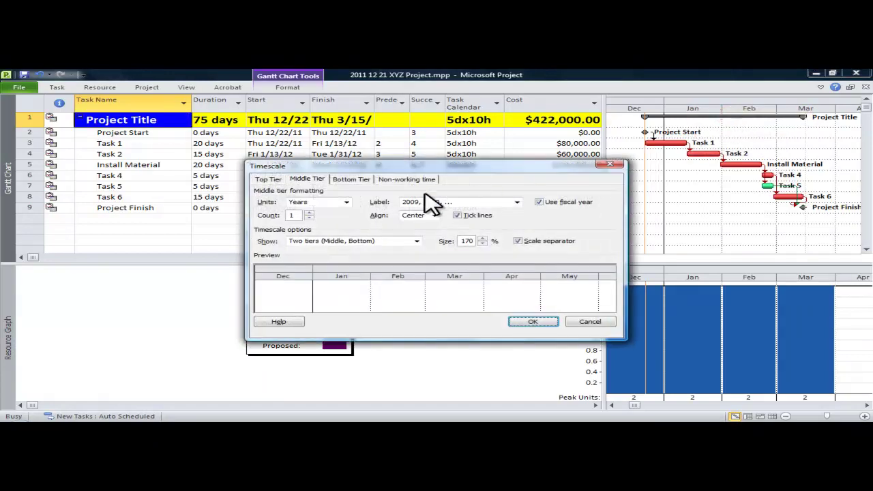
pyautogui.click(348, 180)
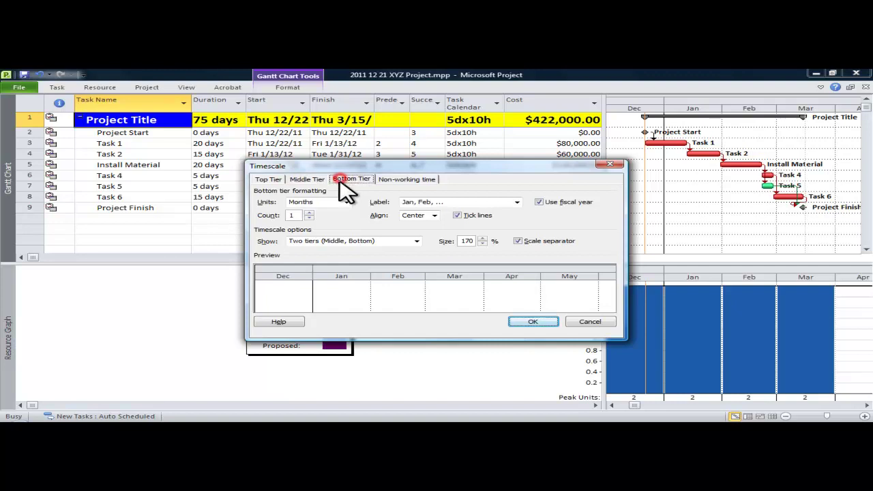
pyautogui.click(347, 202)
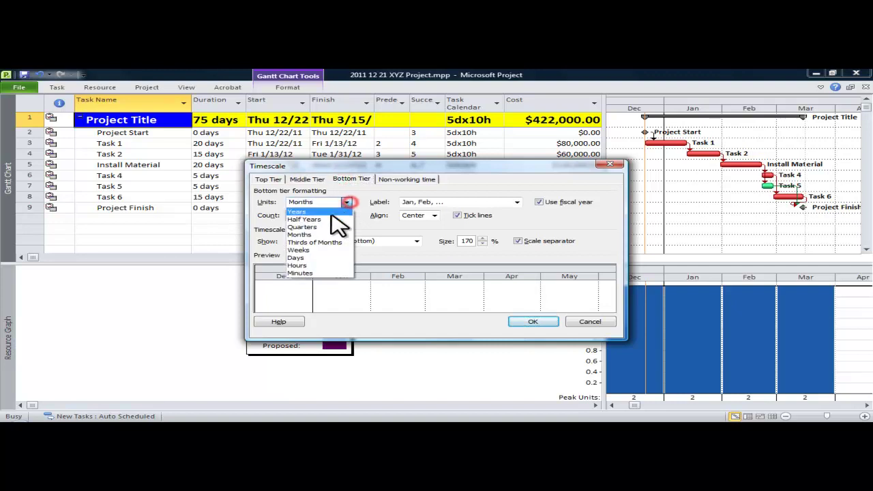
pyautogui.click(307, 250)
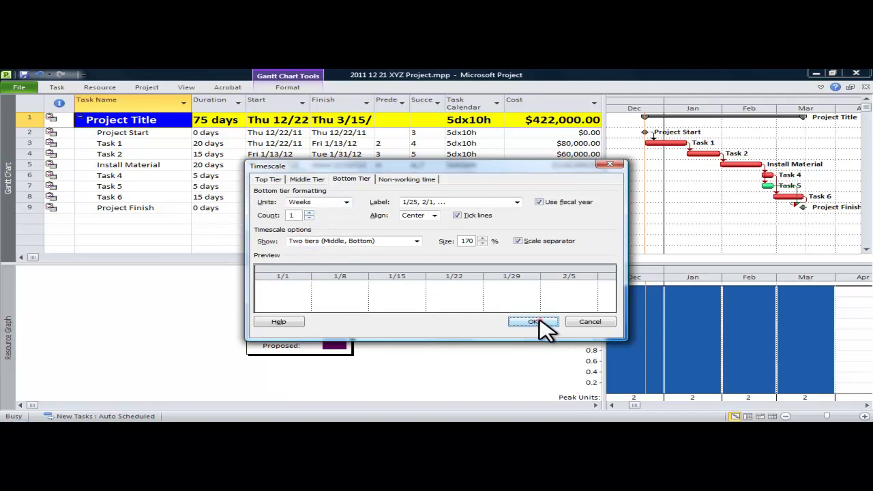
pyautogui.click(535, 322)
# - Reduce the timescale size to 70%
pyautogui.doubleClick(726, 102)
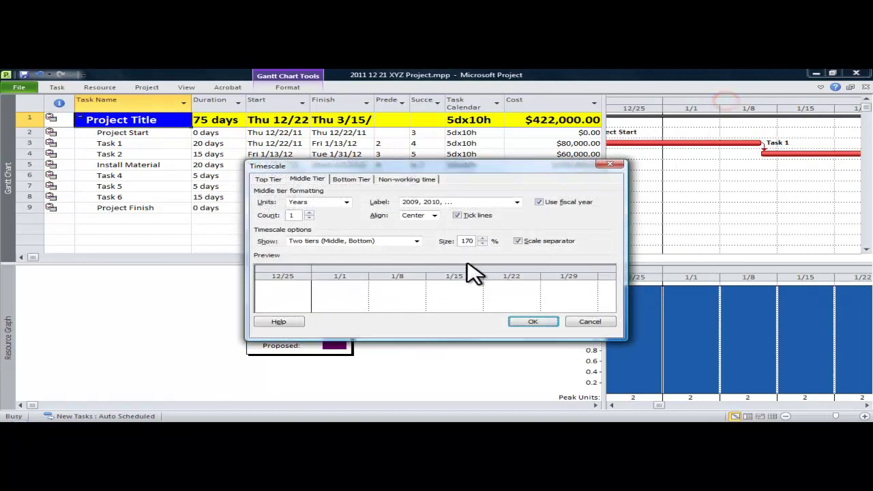
pyautogui.click(482, 243)
pyautogui.click(482, 243)
pyautogui.click(482, 244)
pyautogui.click(482, 243)
pyautogui.click(483, 244)
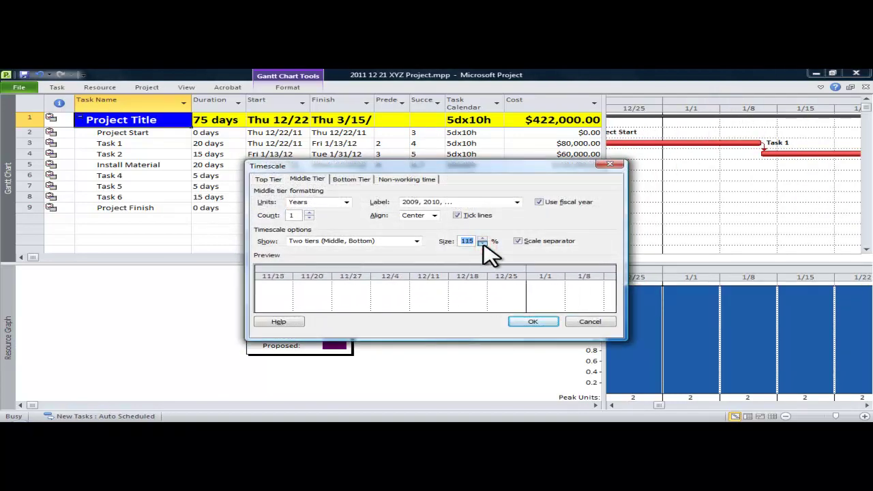
pyautogui.click(482, 243)
pyautogui.click(482, 244)
pyautogui.click(482, 244)
pyautogui.click(482, 244)
pyautogui.click(482, 243)
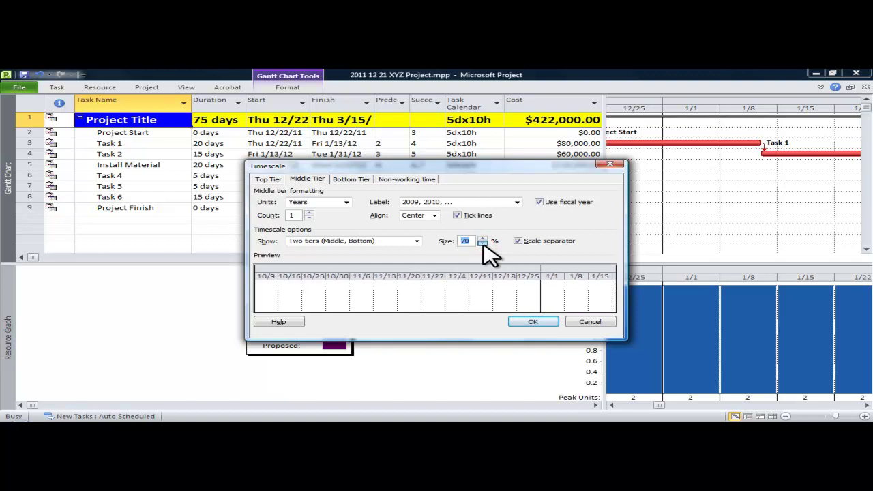
pyautogui.click(535, 322)
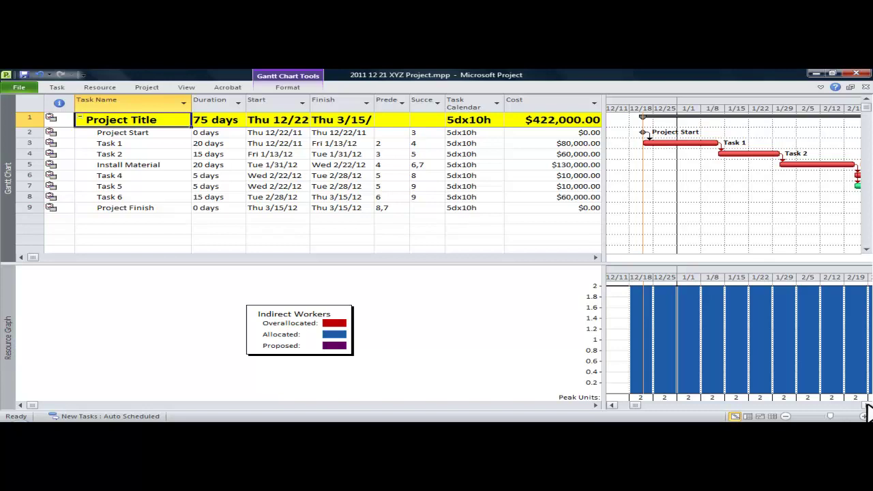
# - Examine the resource graph for Task 1, Task 2, Install Material and Task 4 in turn
pyautogui.click(109, 143)
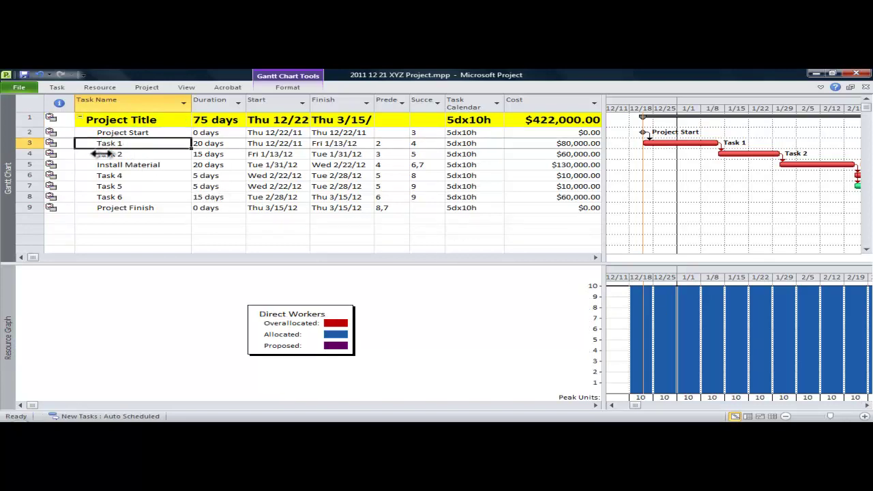
pyautogui.click(103, 155)
pyautogui.click(98, 165)
pyautogui.click(96, 176)
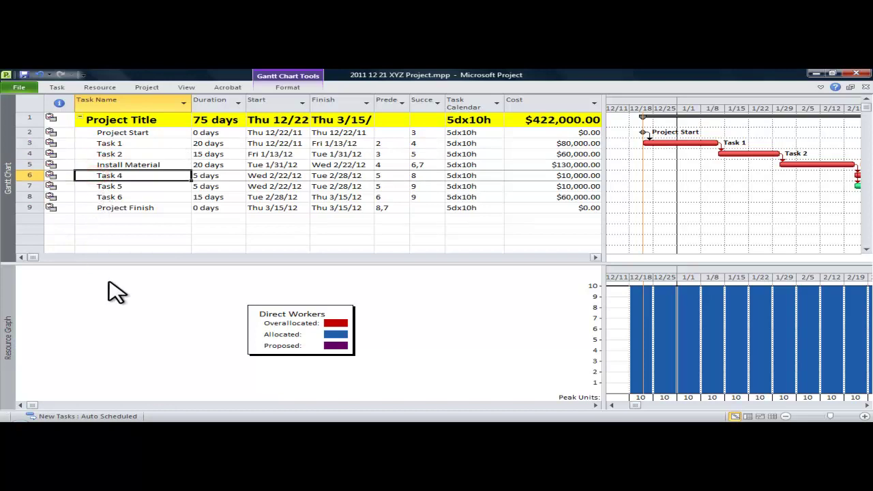
# - Show the Resource Form below the Gantt chart, and replace it with the Resource Usage view
pyautogui.rightClick(15, 312)
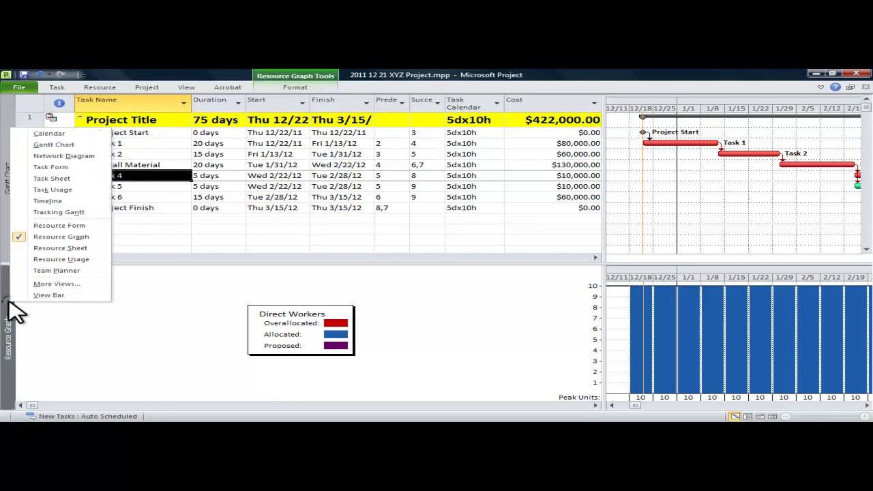
pyautogui.click(73, 225)
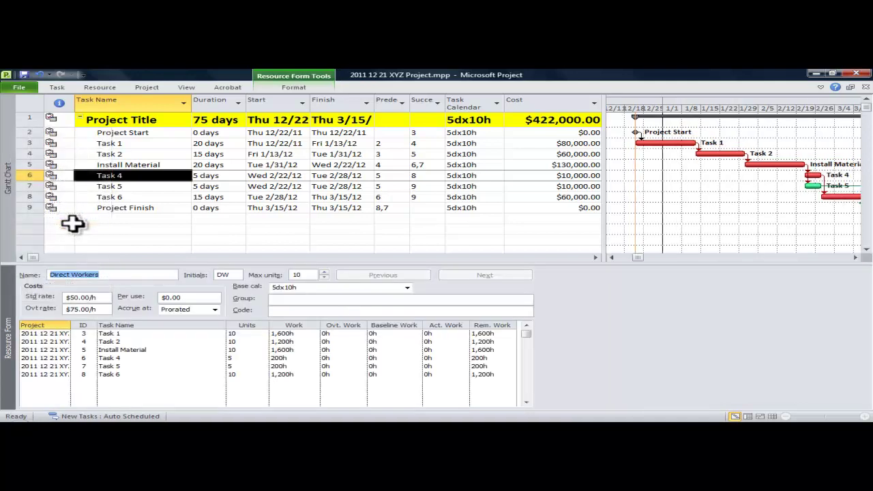
pyautogui.rightClick(10, 304)
pyautogui.click(58, 256)
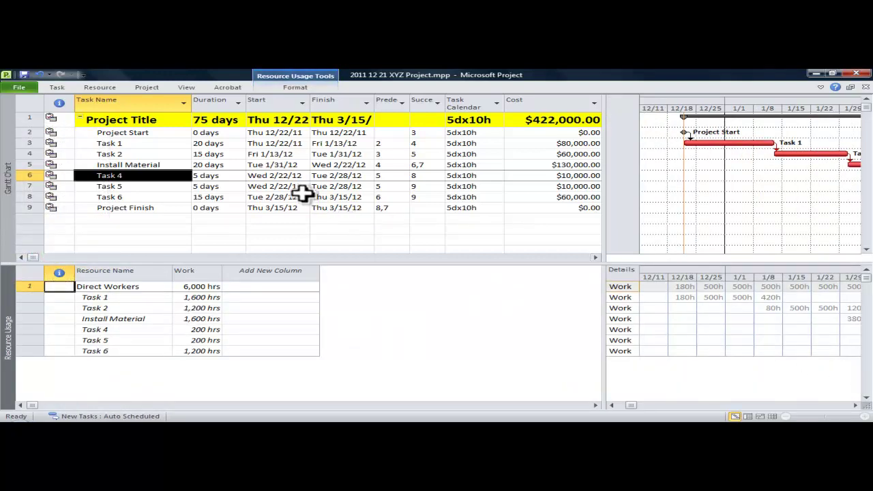
# - Select all tasks from Project Title through Project Finish to list the usage of every assigned resource
pyautogui.click(32, 120)
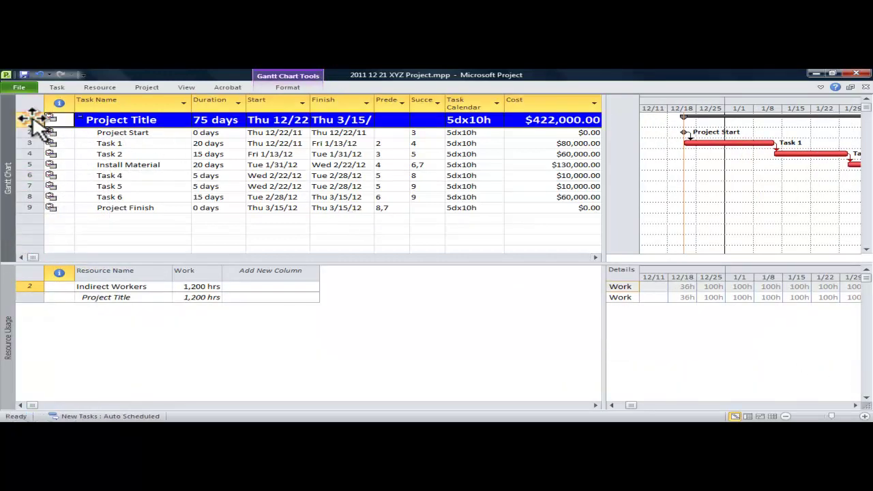
pyautogui.hotkey('shift', 'Down')
pyautogui.hotkey('shift', 'Down')
pyautogui.hotkey('shift', 'Down')
pyautogui.hotkey('shift', 'Down')
pyautogui.hotkey('shift', 'Down')
pyautogui.hotkey('shift', 'Down')
pyautogui.hotkey('shift', 'Down')
pyautogui.hotkey('shift', 'Down')
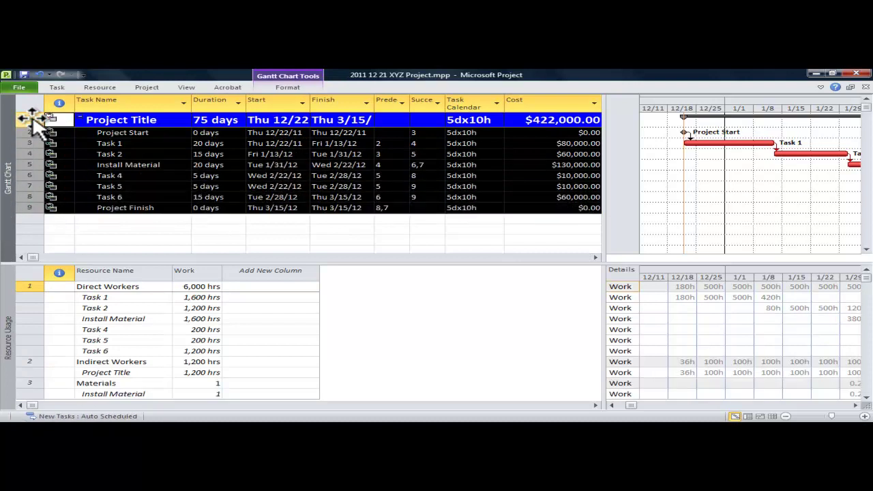
# - Enlarge the Resource Usage view and its timephased grid, and examine the weekly work for each resource across the project
pyautogui.moveTo(575, 262); pyautogui.dragTo(570, 176)
pyautogui.moveTo(604, 242); pyautogui.dragTo(409, 247)
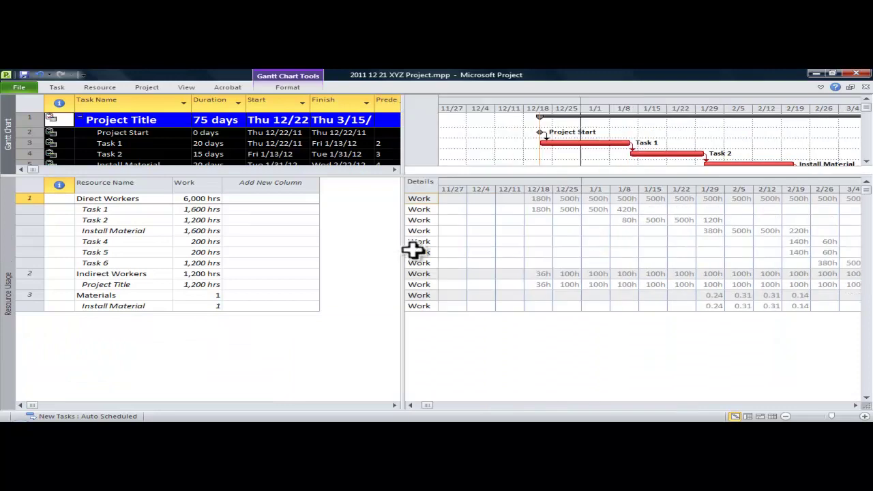
pyautogui.click(854, 405)
pyautogui.click(856, 405)
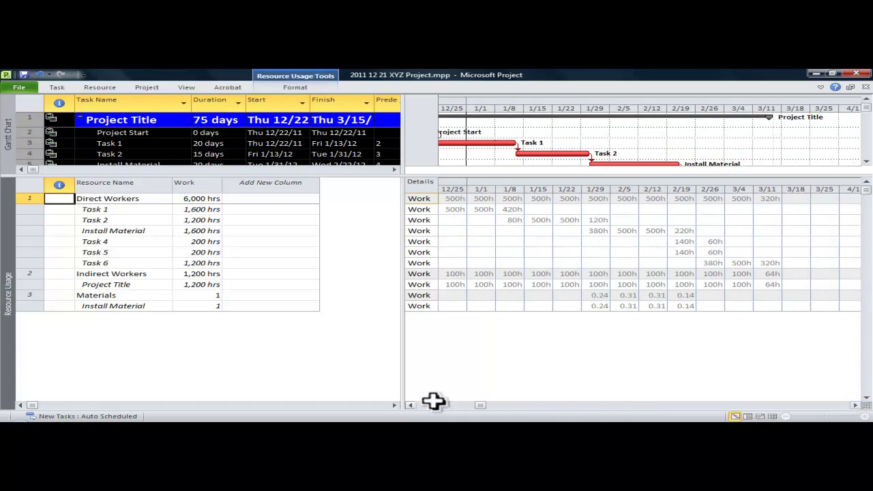
pyautogui.click(409, 405)
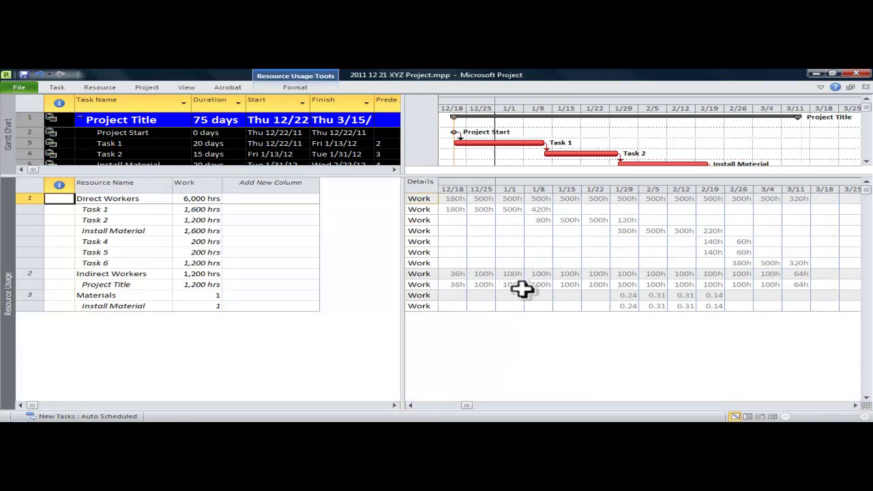
# - Enlarge the Gantt chart area again and replace Resource Usage with the Task Form showing Cost details
pyautogui.moveTo(536, 175); pyautogui.dragTo(538, 281)
pyautogui.rightClick(10, 328)
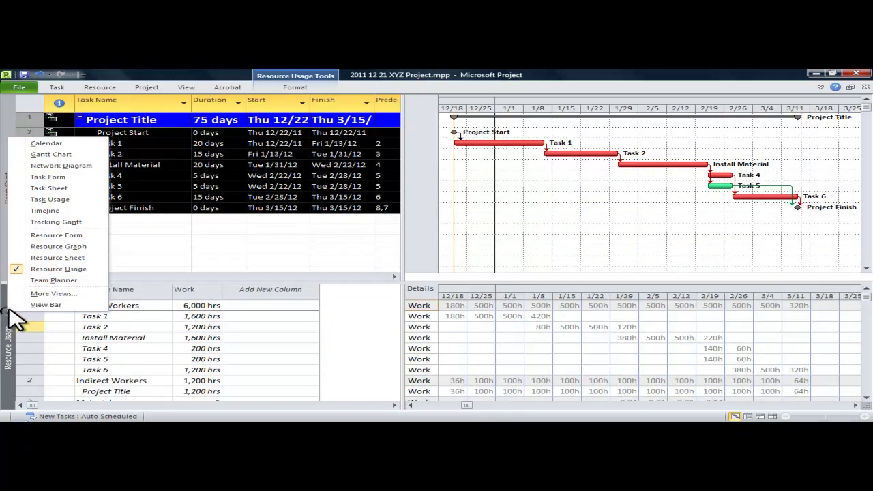
pyautogui.click(55, 175)
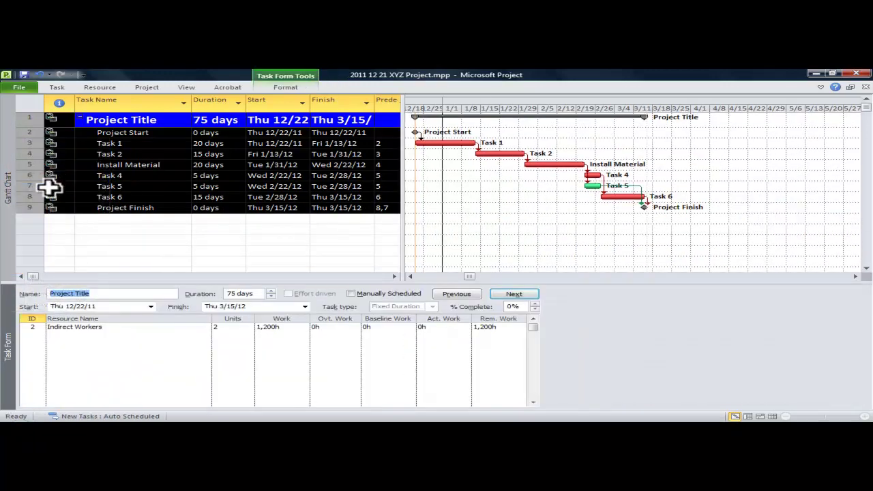
pyautogui.rightClick(634, 341)
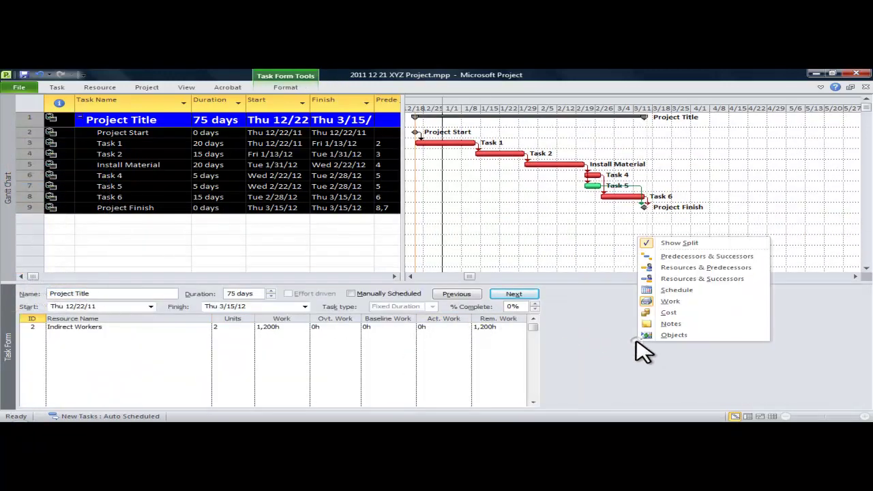
pyautogui.click(678, 313)
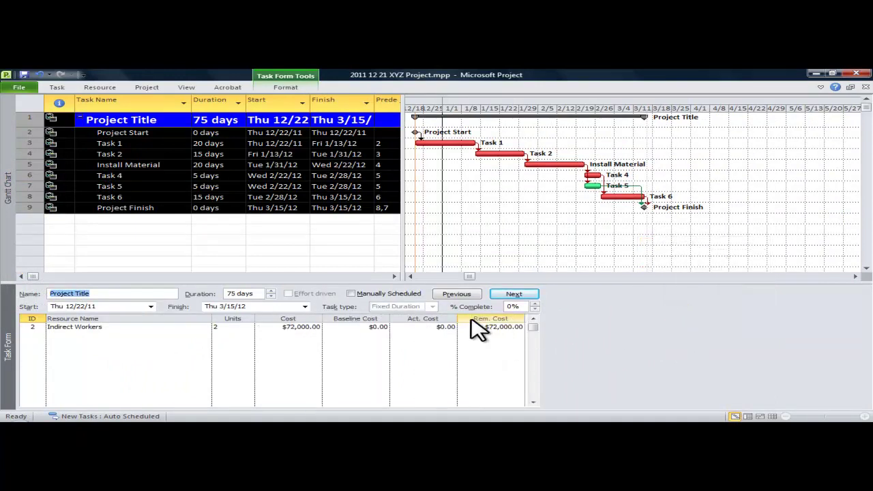
# - Examine the resource costs of each task from Project Title through Project Finish, and widen the task table to reveal the Cost column
pyautogui.click(155, 120)
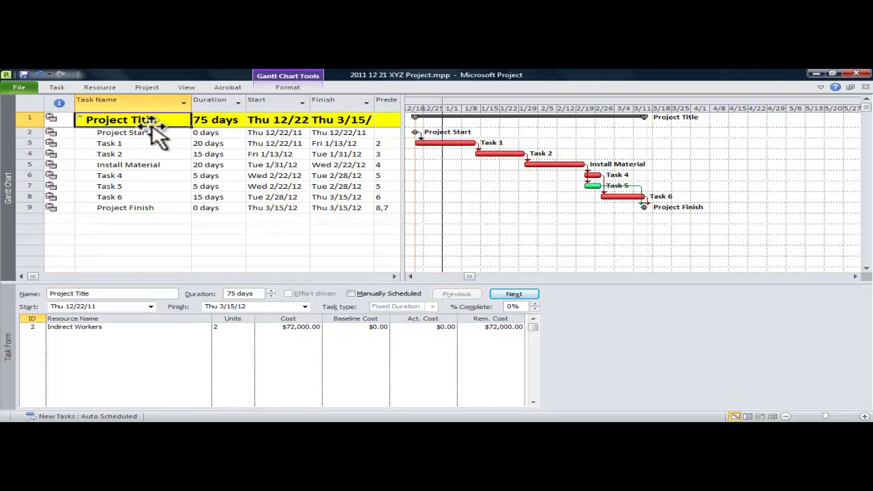
pyautogui.click(144, 133)
pyautogui.click(143, 144)
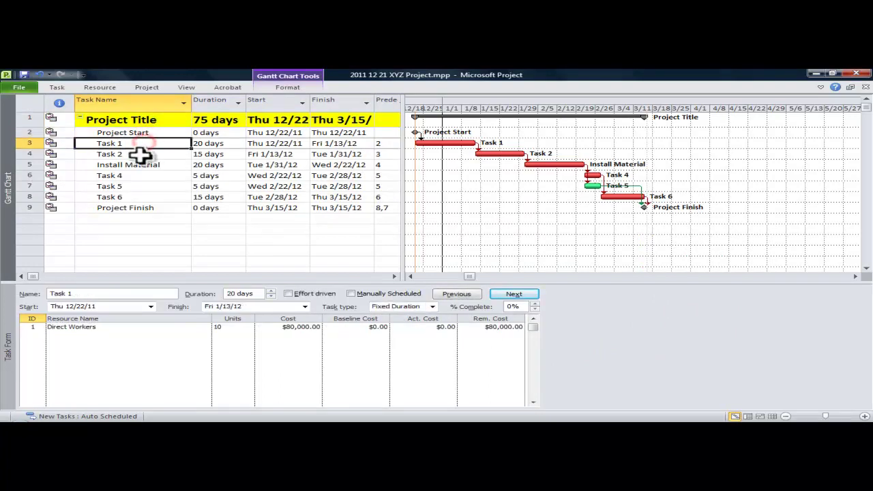
pyautogui.click(139, 154)
pyautogui.click(139, 165)
pyautogui.click(136, 175)
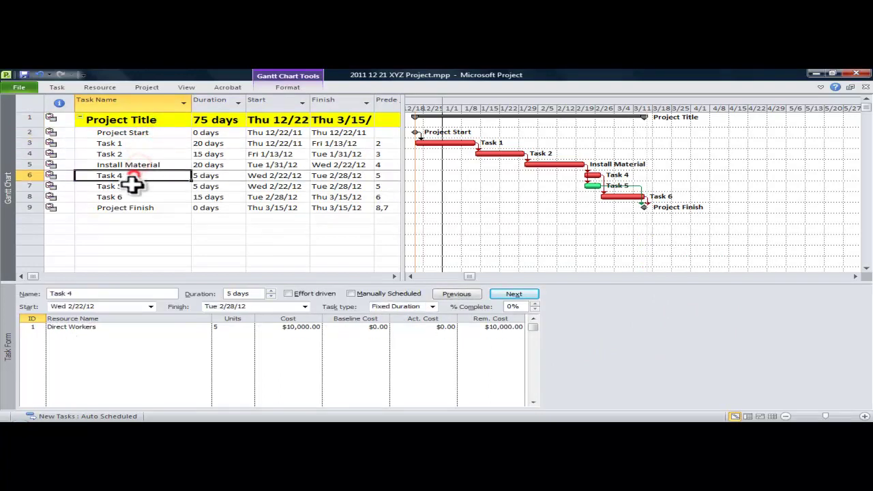
pyautogui.click(130, 185)
pyautogui.click(130, 197)
pyautogui.click(130, 207)
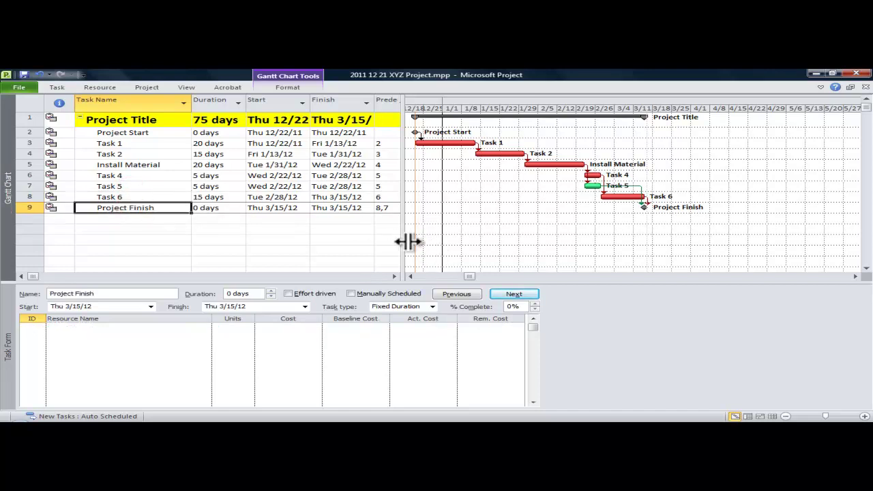
pyautogui.moveTo(402, 241); pyautogui.dragTo(603, 250)
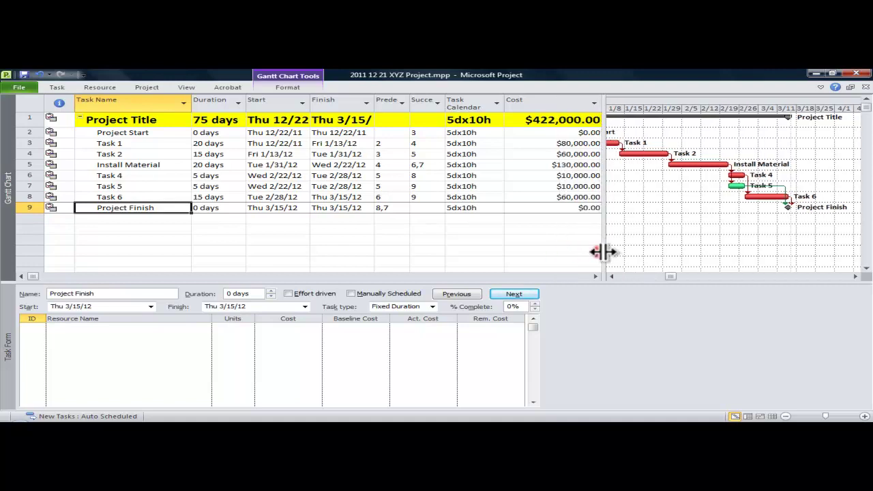
# - Set the paper size for printing the Gantt chart to 11 x 17
pyautogui.click(13, 87)
pyautogui.click(39, 236)
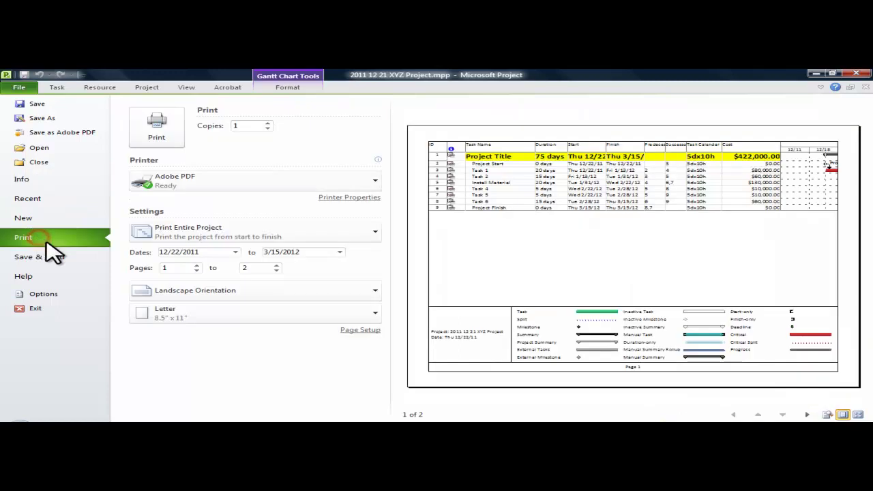
pyautogui.click(290, 315)
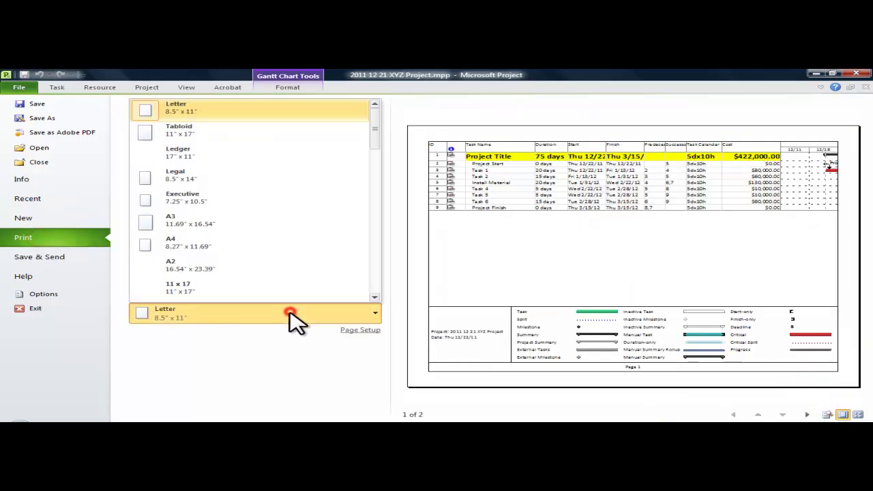
pyautogui.click(225, 293)
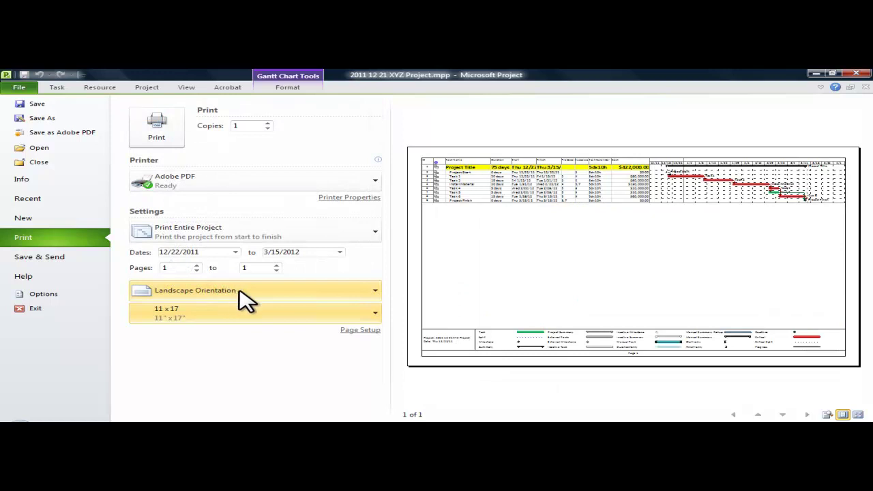
# - Review the header, footer and legend options in the Gantt chart's page setup
pyautogui.click(361, 330)
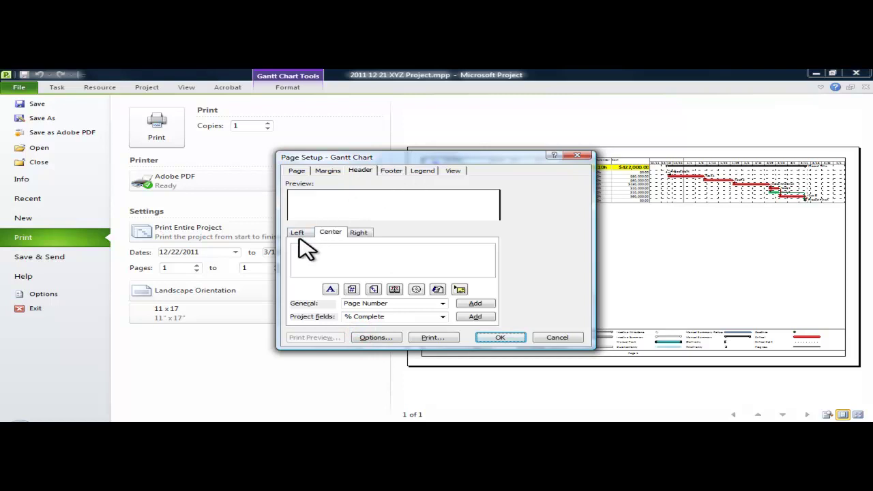
pyautogui.click(392, 170)
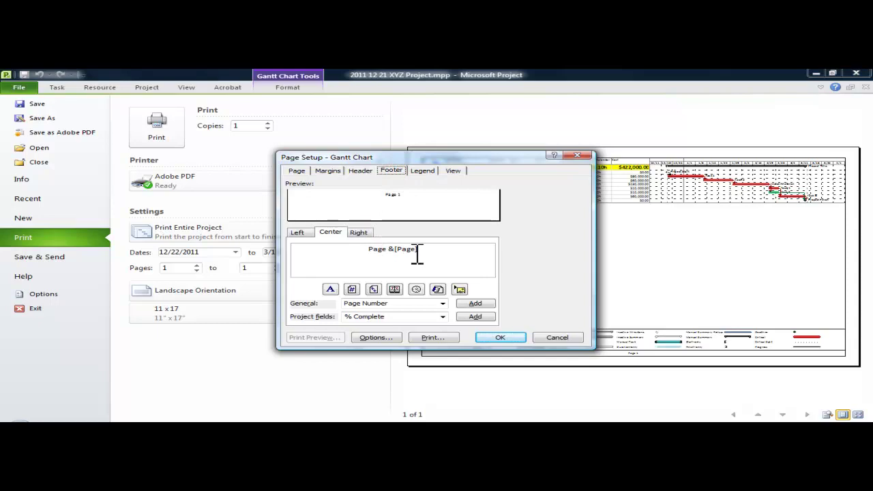
pyautogui.click(424, 171)
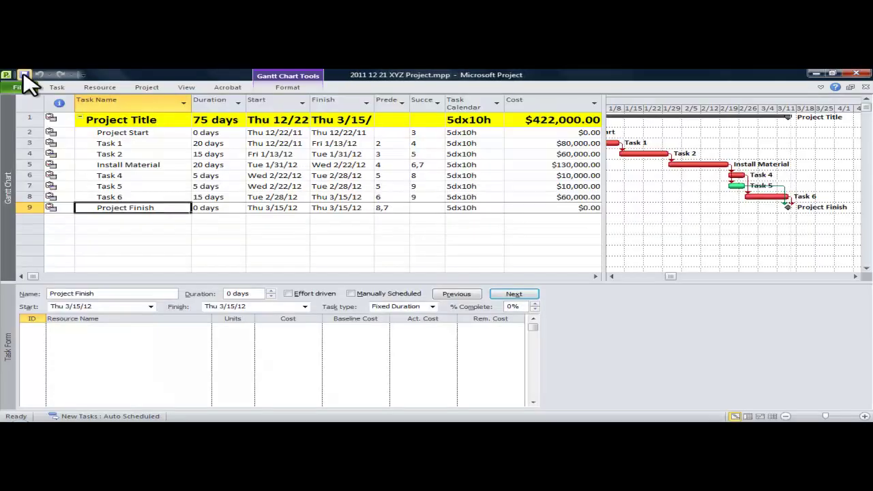